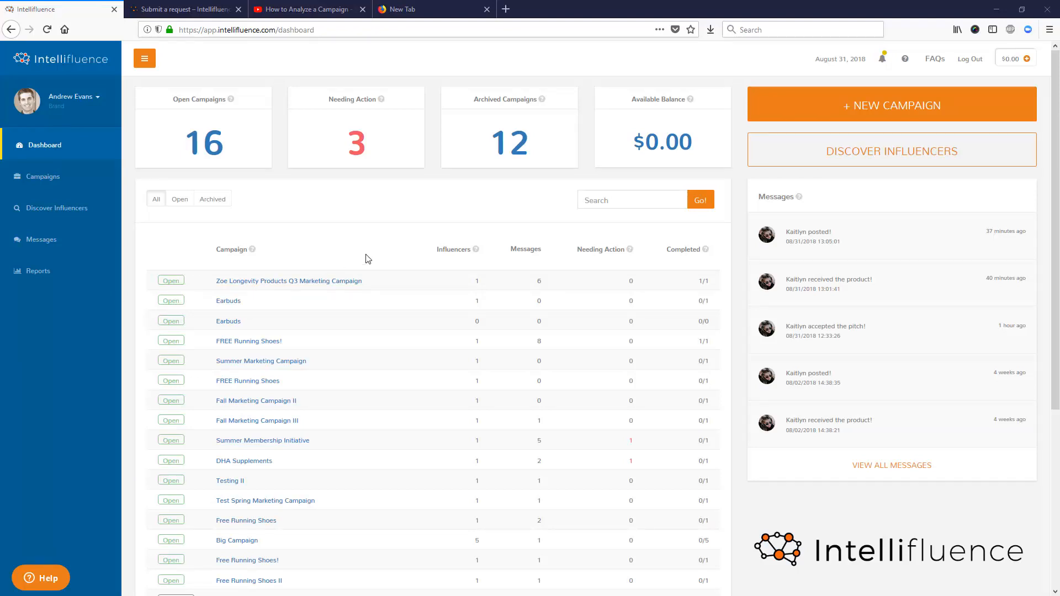
- Start a new campaign and name it "Zoe Longevity Products Q3 Marketing Campaign"
{"action": "left_click", "coordinate": [913, 109]}
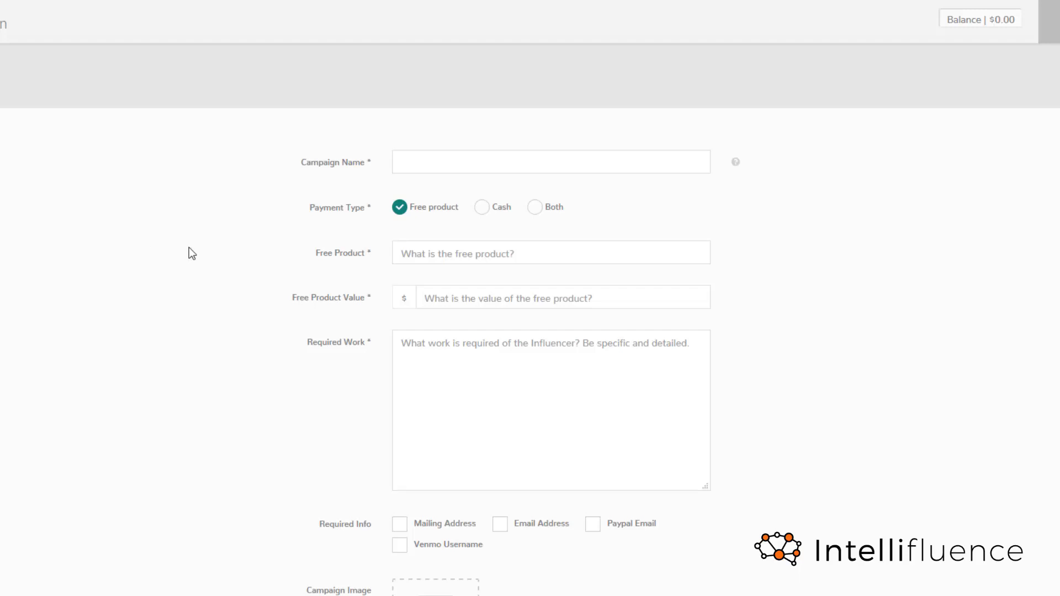
{"action": "left_click", "coordinate": [509, 164]}
{"action": "type", "text": "Zoe Longevity Products Q3 Marketing Campaign"}
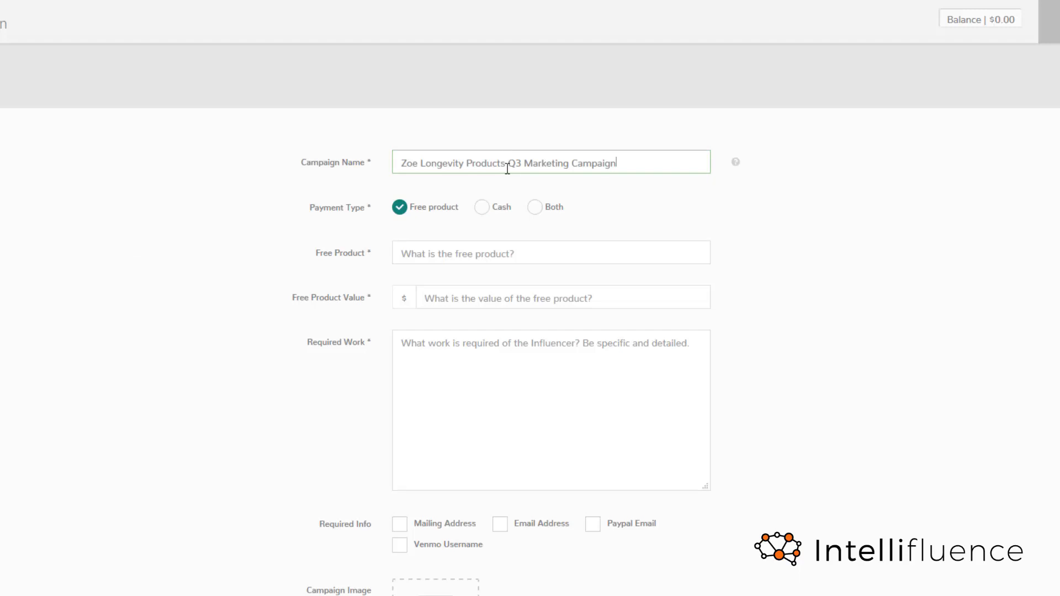
- Try the cash and free product payment types, and set the campaign's payment type to Both
{"action": "left_click", "coordinate": [480, 209]}
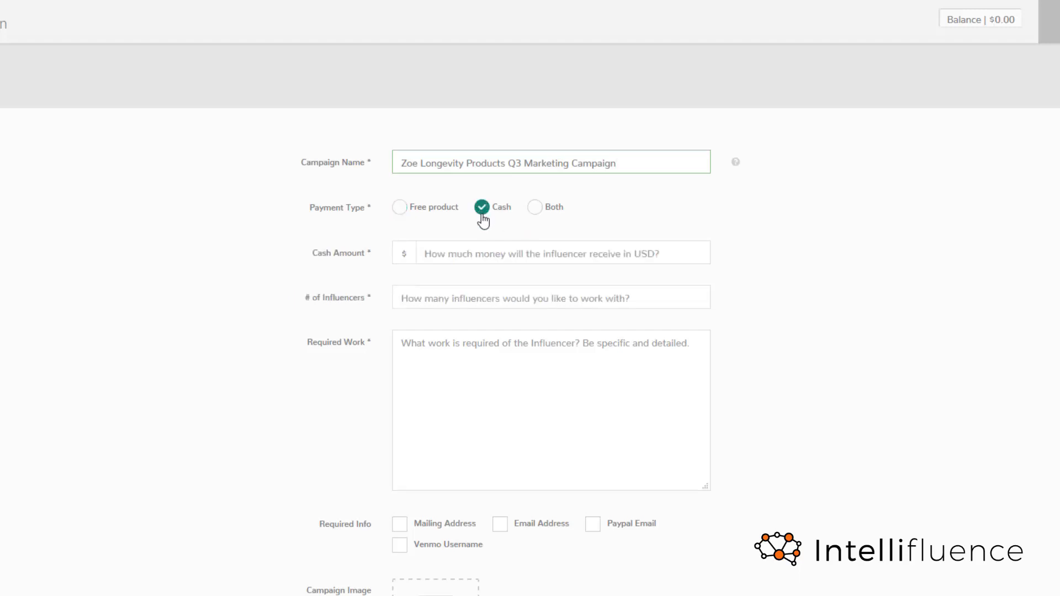
{"action": "left_click", "coordinate": [426, 209]}
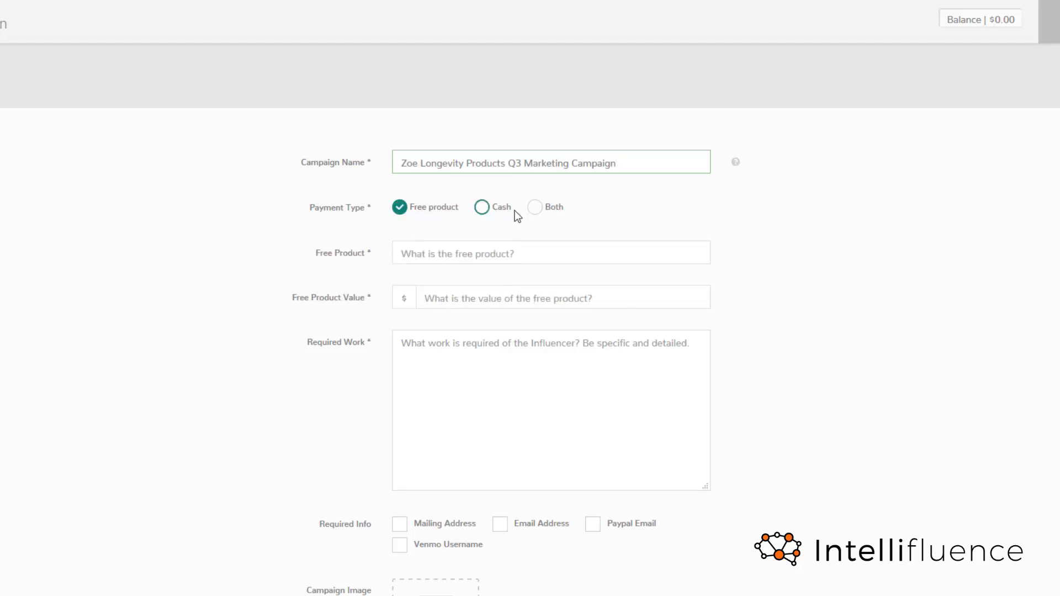
{"action": "left_click", "coordinate": [533, 215]}
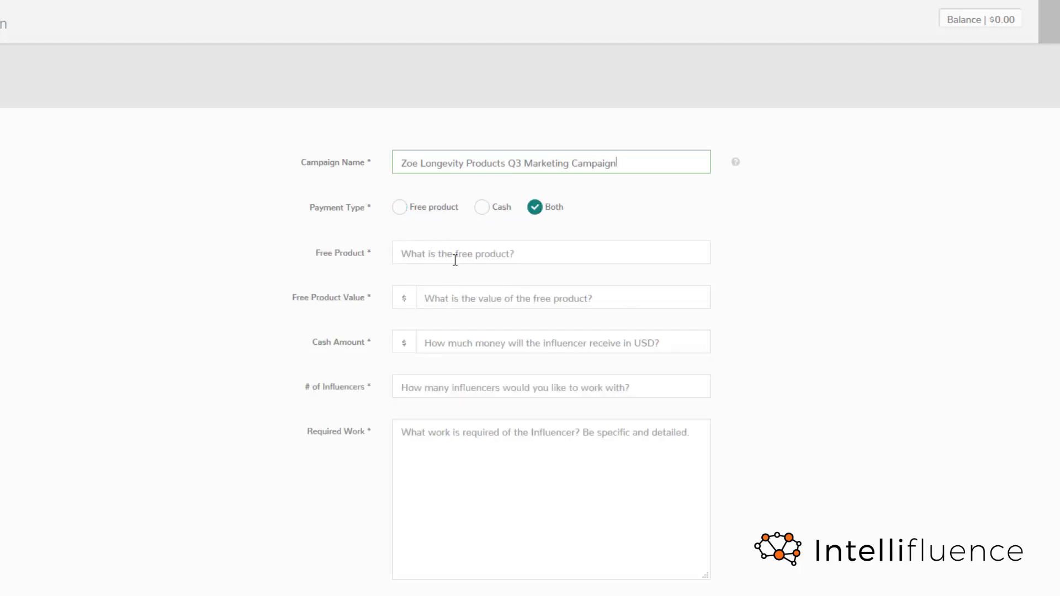
{"action": "key", "text": "Tab"}
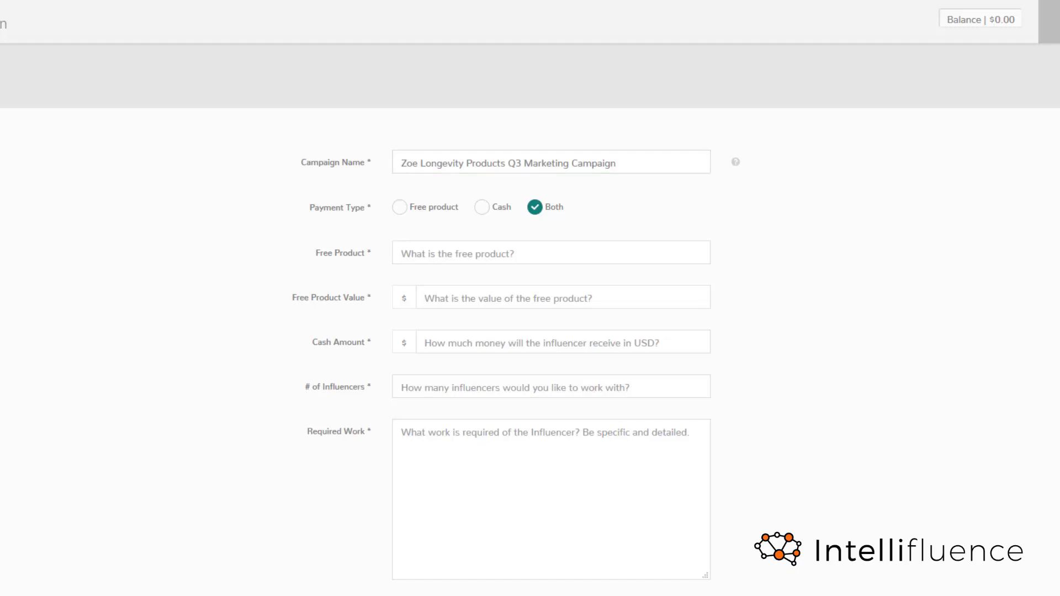
- Enter "Zoe Longevity 30 Day Wellness Kit" as the free product with a value of $75.00
{"action": "left_click", "coordinate": [498, 253]}
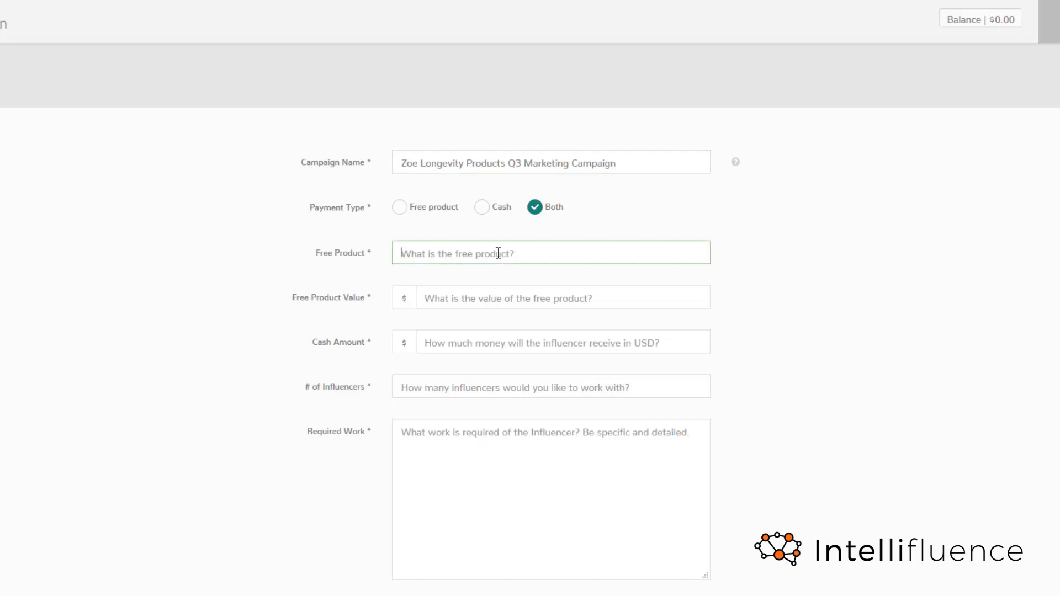
{"action": "type", "text": "Zoe Longevity 30 Day Wellness Kit"}
{"action": "left_click", "coordinate": [509, 298]}
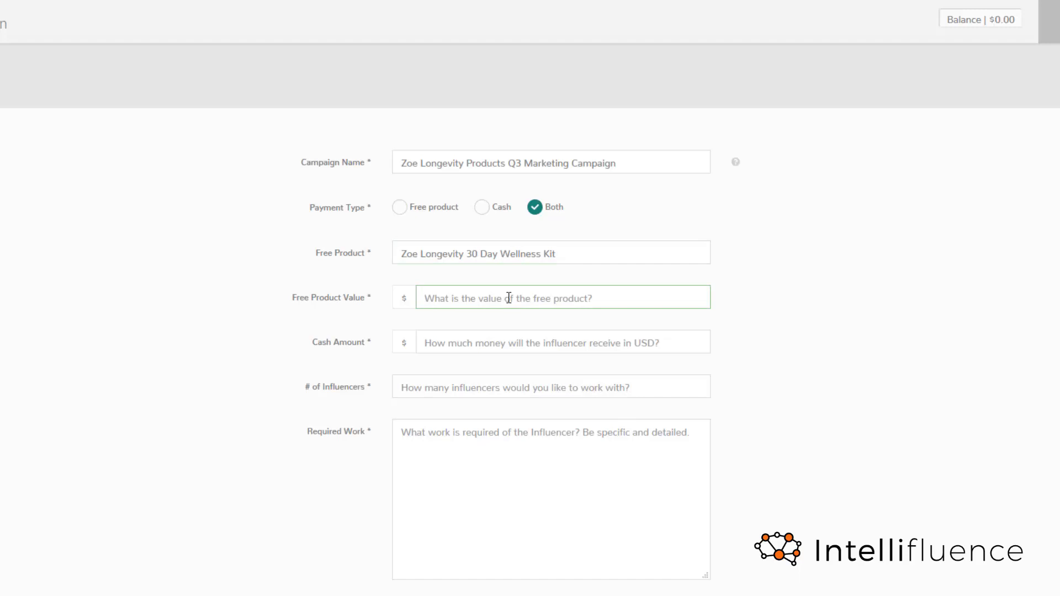
{"action": "type", "text": "75.00"}
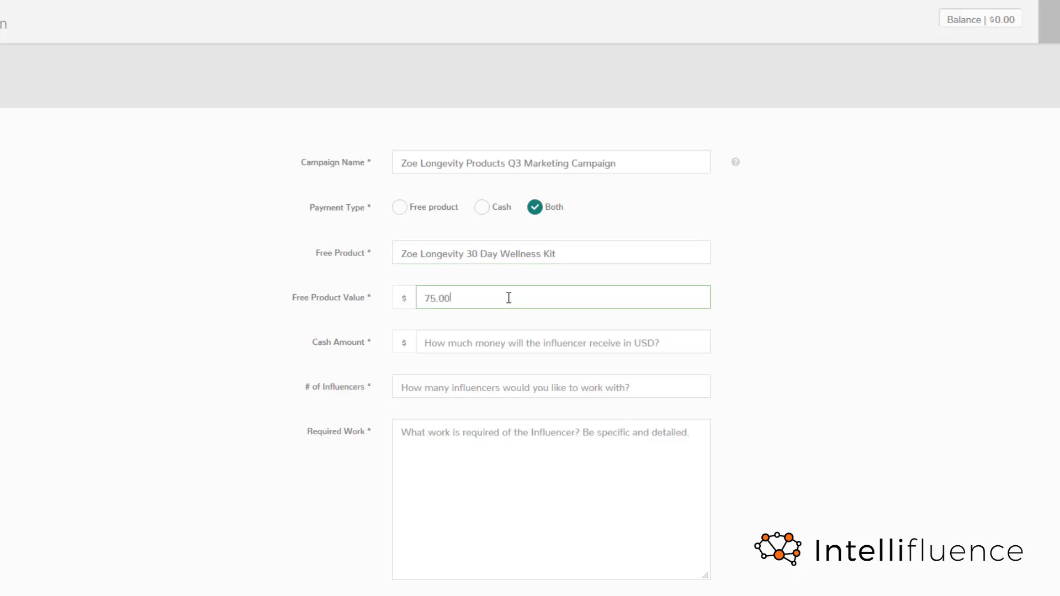
- Set the cash amount to $50.00 and the number of influencers to 25
{"action": "left_click", "coordinate": [492, 342]}
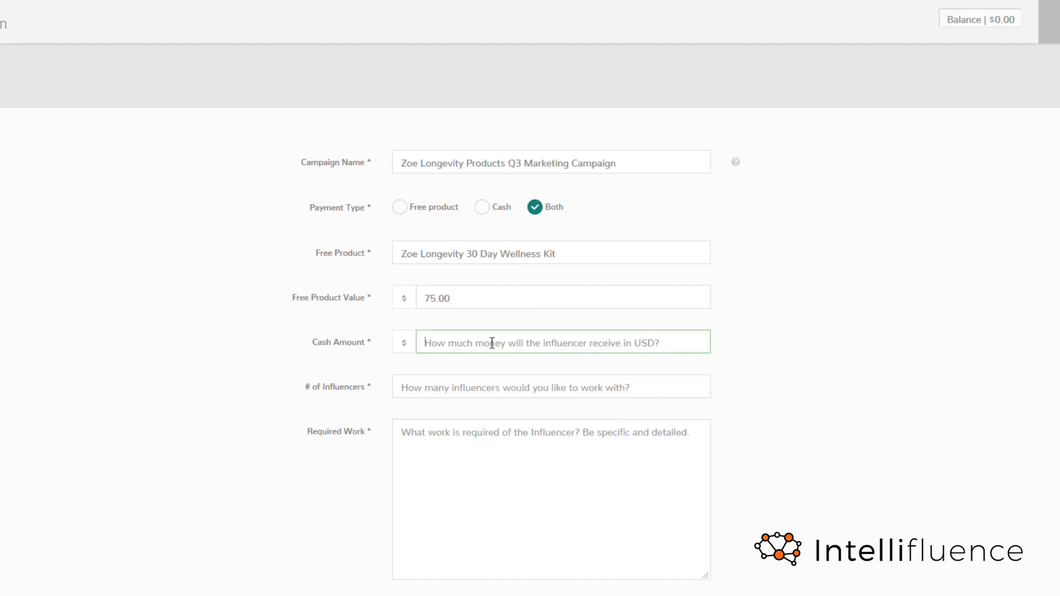
{"action": "type", "text": "50.00"}
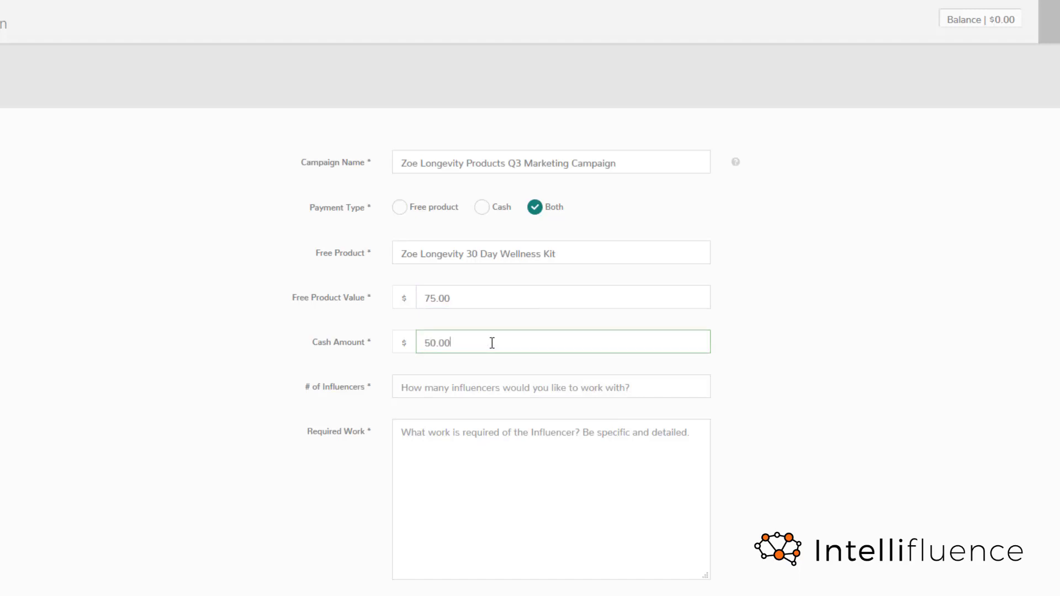
{"action": "left_click", "coordinate": [479, 386]}
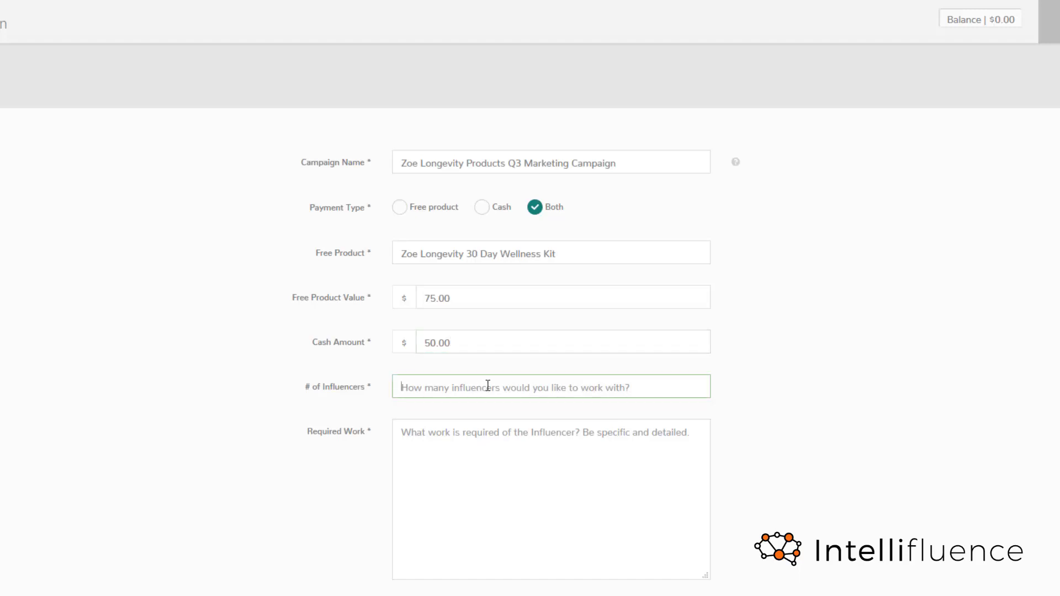
{"action": "type", "text": "25"}
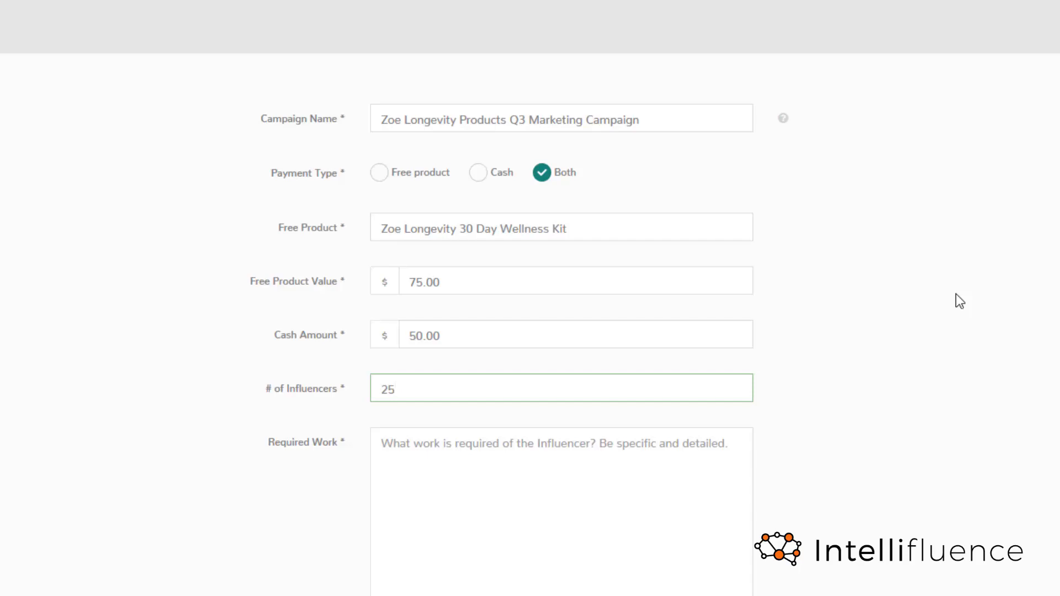
- Fill in the required work with the prepared Instagram review instructions for the Customized Vitamin Regimen and read them through
{"action": "scroll", "coordinate": [955, 293], "scroll_direction": "down", "scroll_amount": 4}
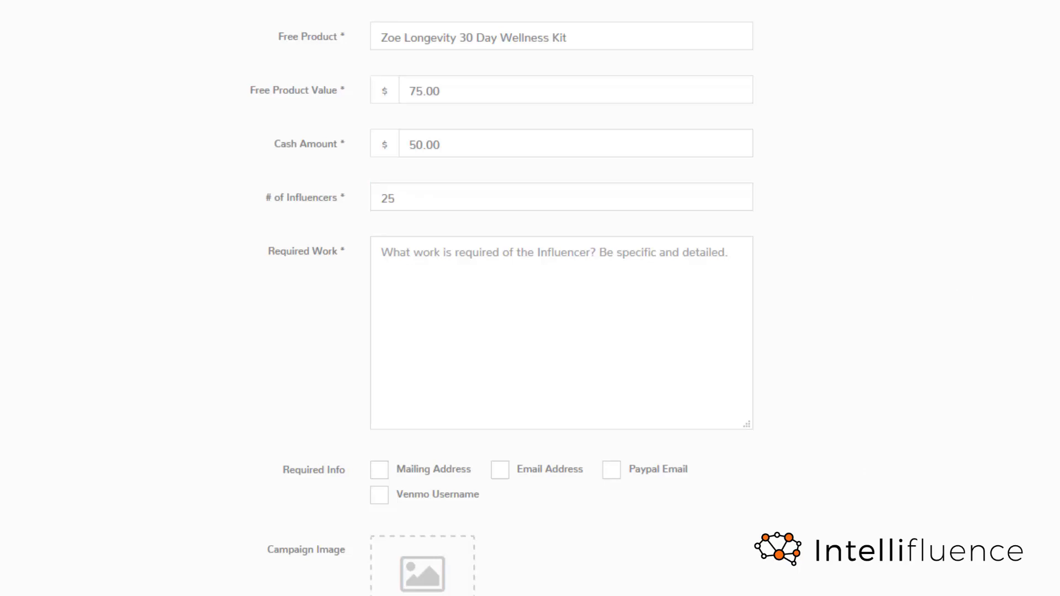
{"action": "left_click", "coordinate": [572, 291]}
{"action": "key", "text": "ctrl+v"}
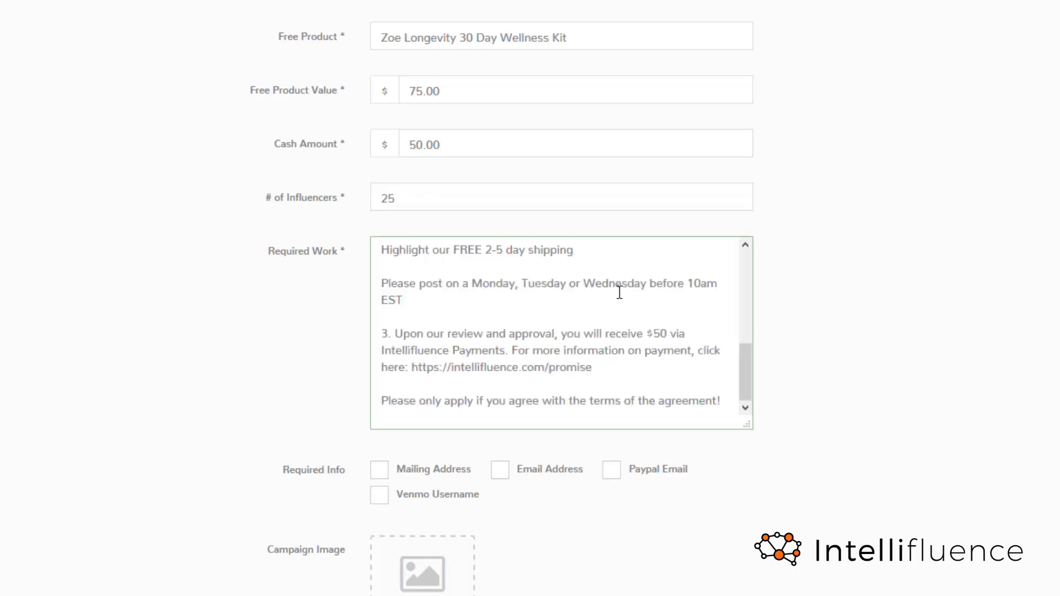
{"action": "scroll", "coordinate": [612, 311], "scroll_direction": "up", "scroll_amount": 10}
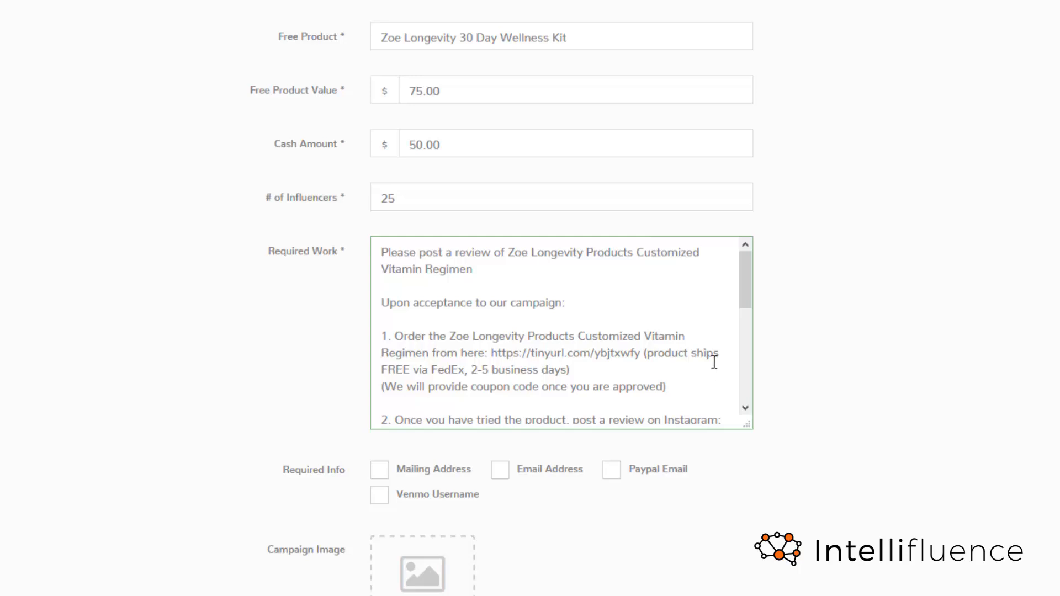
{"action": "left_click_drag", "start_coordinate": [756, 286], "coordinate": [760, 319]}
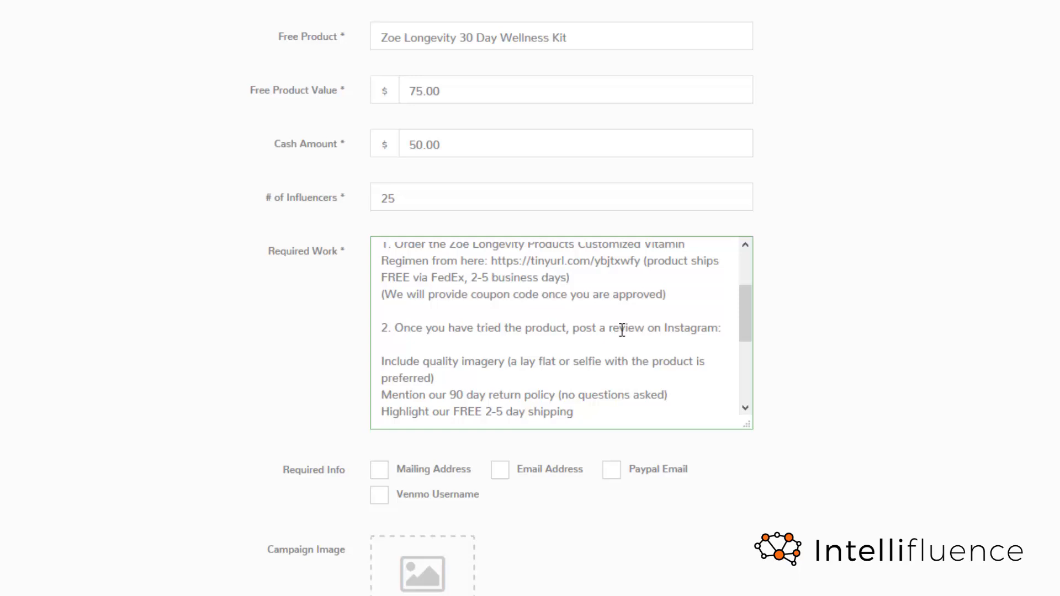
{"action": "scroll", "coordinate": [749, 328], "scroll_direction": "down", "scroll_amount": 1}
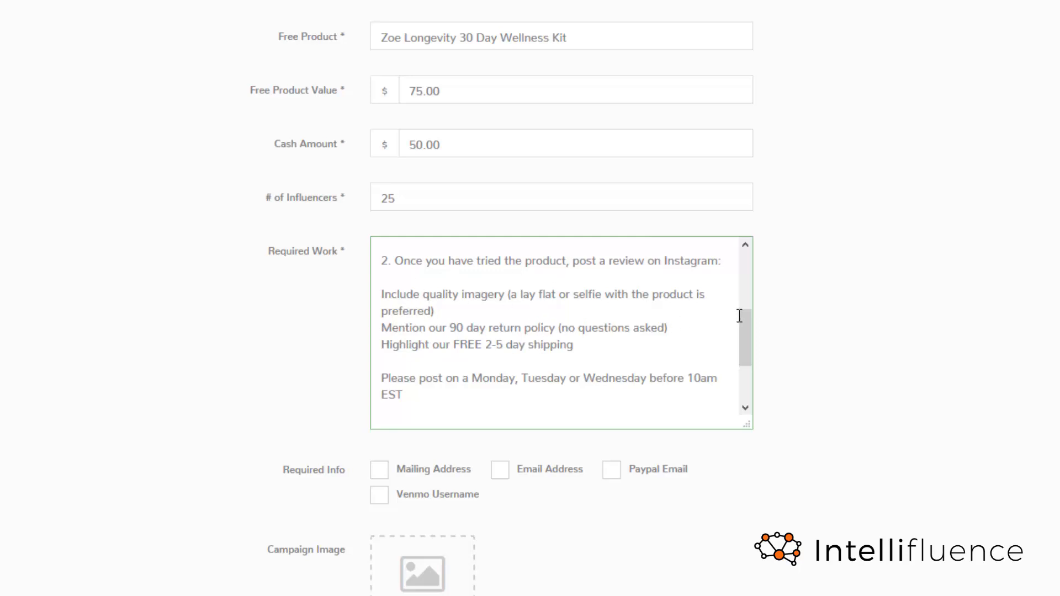
{"action": "left_click_drag", "start_coordinate": [747, 340], "coordinate": [747, 374]}
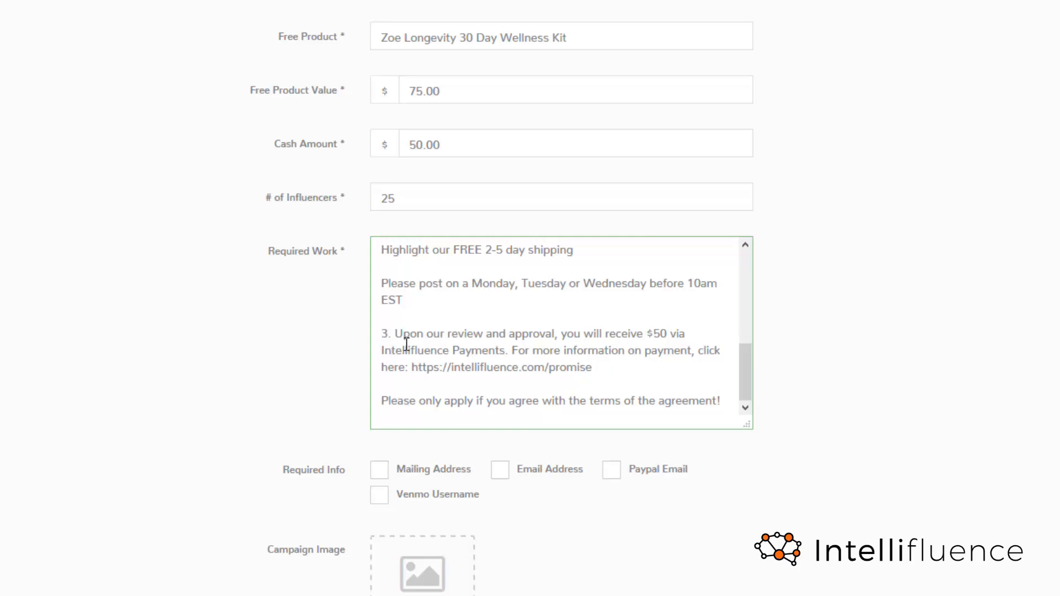
- Upload the supplement capsules and powder photo as the campaign image and apply its default crop
{"action": "scroll", "coordinate": [436, 391], "scroll_direction": "down", "scroll_amount": 2}
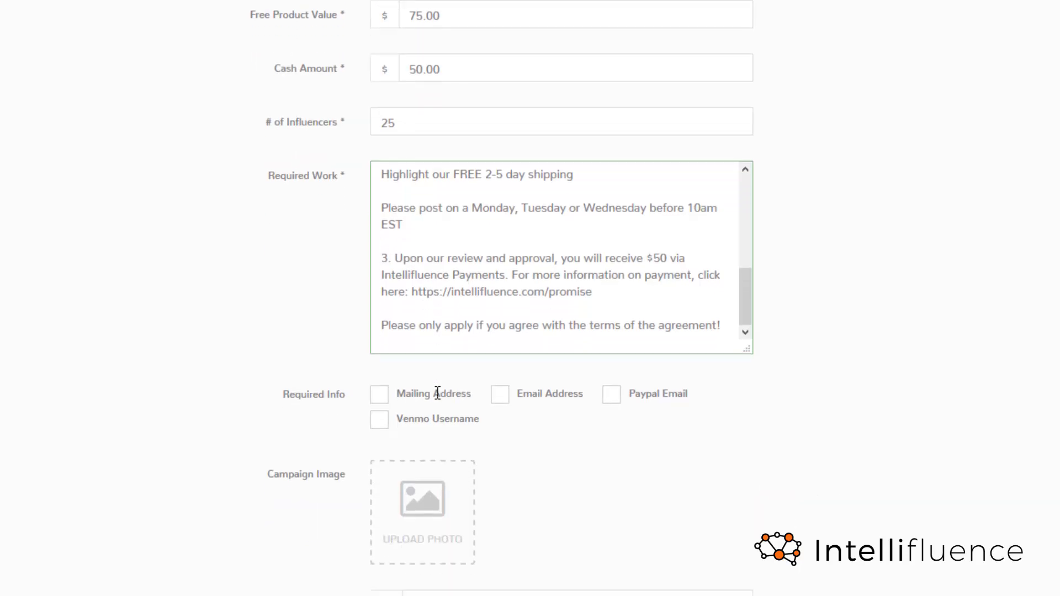
{"action": "scroll", "coordinate": [438, 392], "scroll_direction": "down", "scroll_amount": 3}
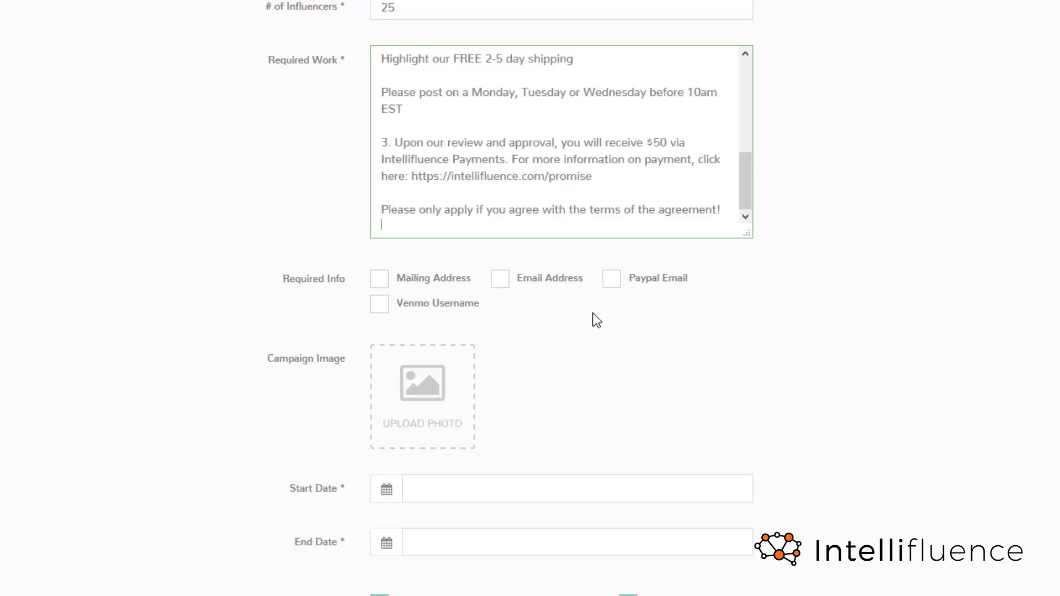
{"action": "scroll", "coordinate": [600, 321], "scroll_direction": "down", "scroll_amount": 3}
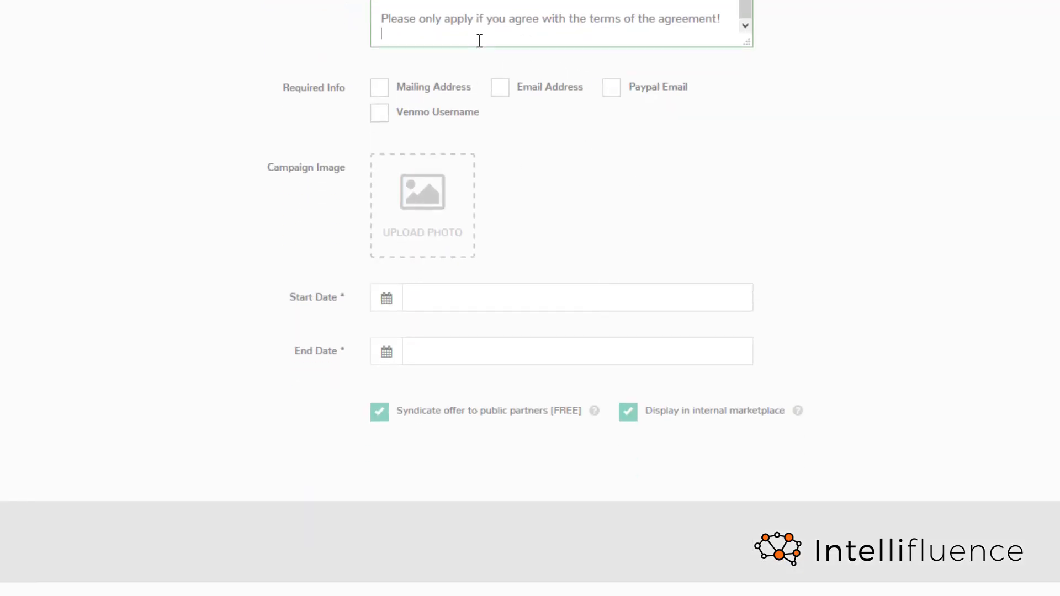
{"action": "left_click", "coordinate": [424, 195]}
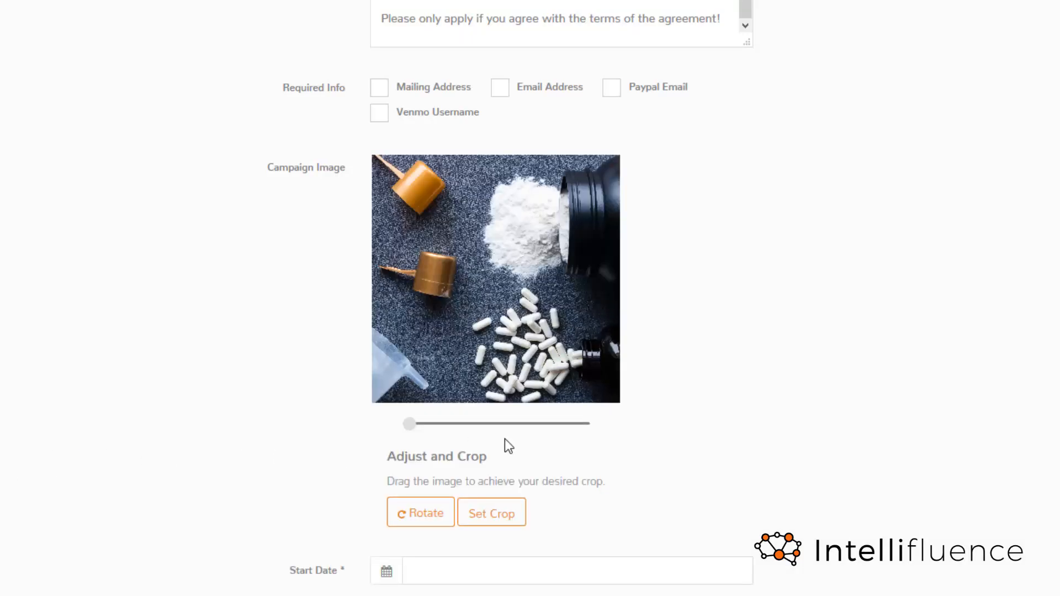
{"action": "left_click", "coordinate": [493, 518]}
{"action": "left_click", "coordinate": [496, 523]}
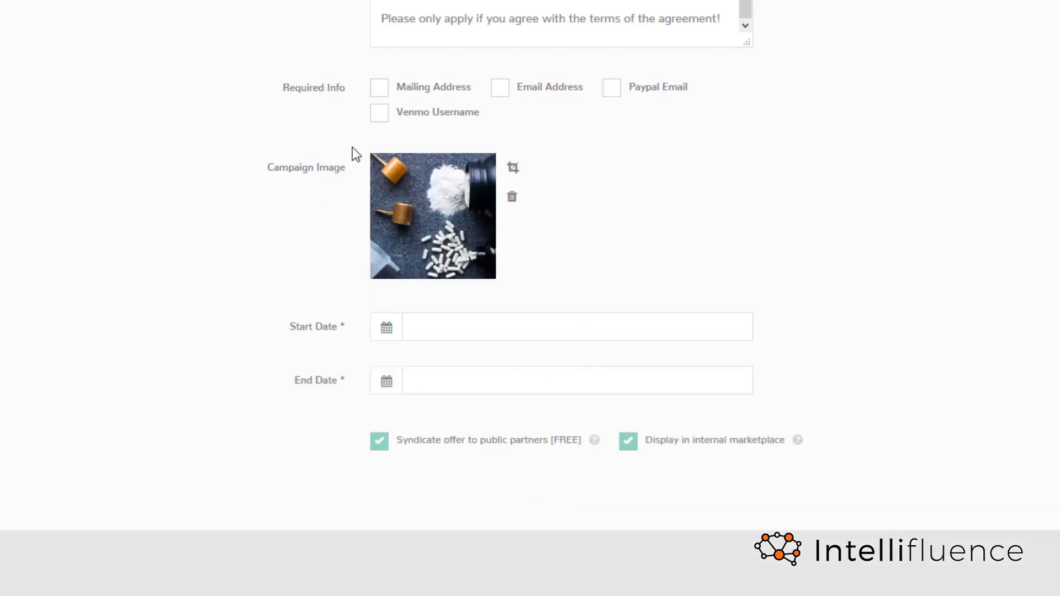
- Set the campaign's start date to 08/30/2018 and its end date to 09/30/2018
{"action": "scroll", "coordinate": [582, 333], "scroll_direction": "down", "scroll_amount": 2}
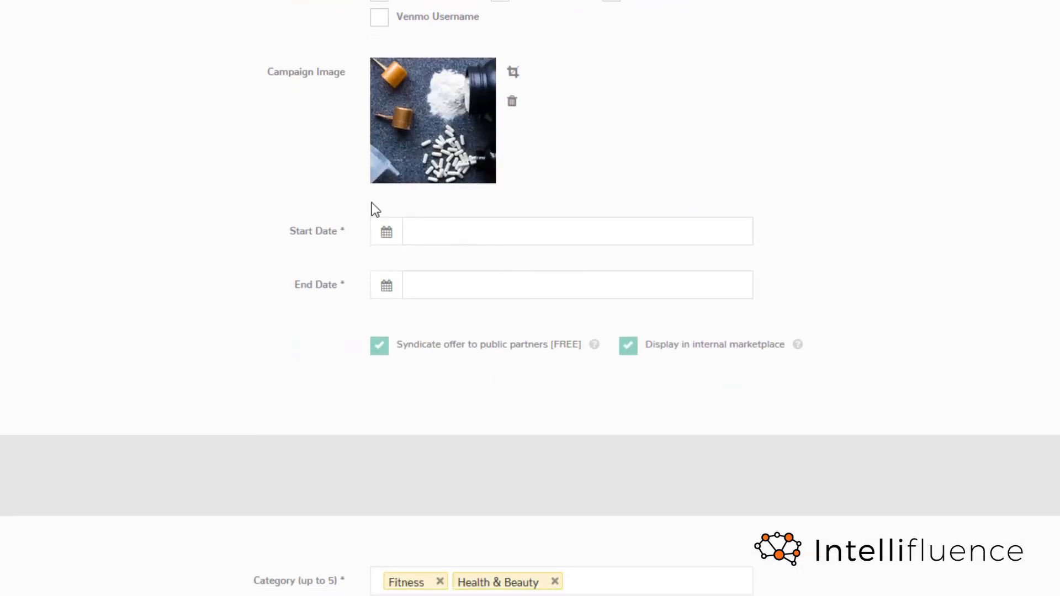
{"action": "left_click", "coordinate": [439, 238]}
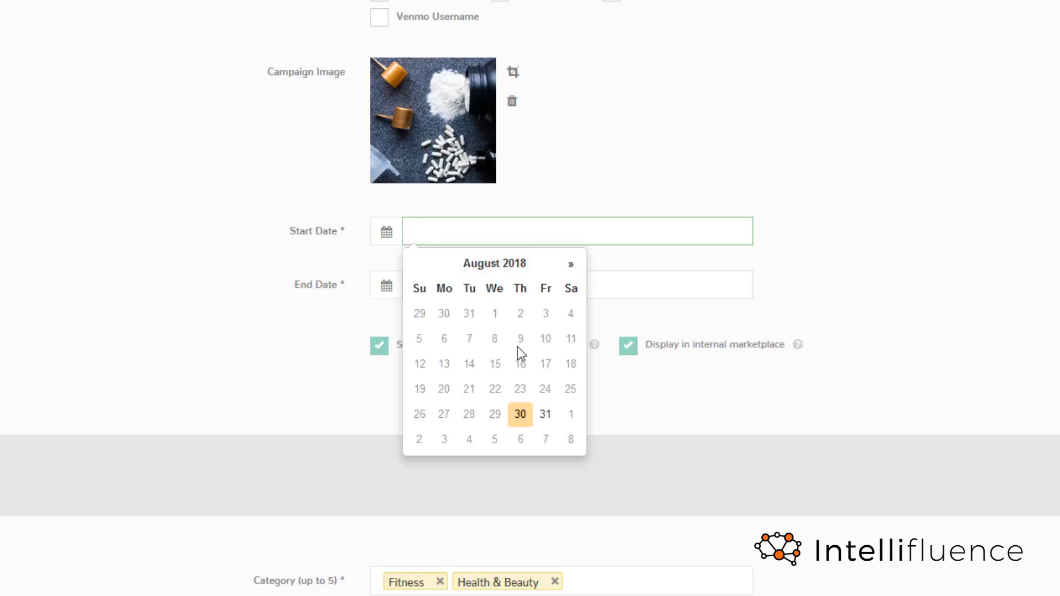
{"action": "left_click", "coordinate": [522, 421]}
{"action": "left_click", "coordinate": [622, 280]}
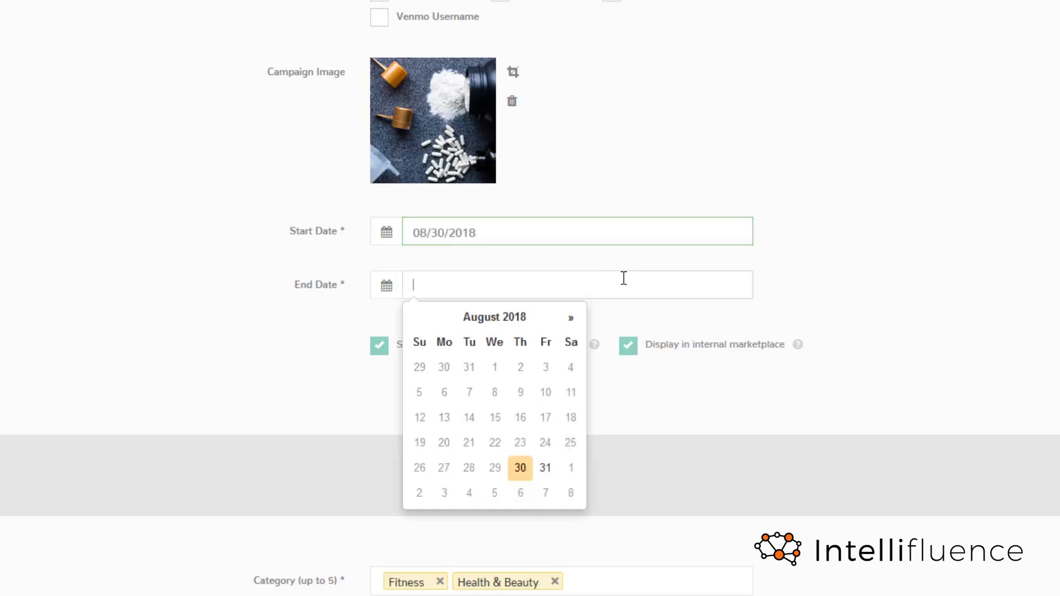
{"action": "left_click", "coordinate": [569, 324]}
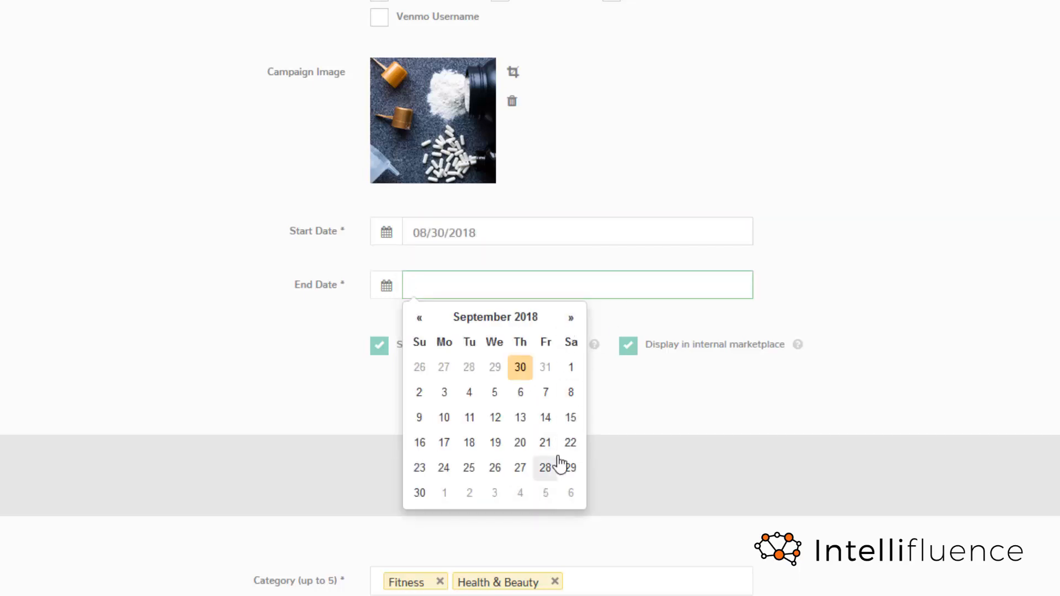
{"action": "left_click", "coordinate": [420, 492]}
{"action": "left_click", "coordinate": [777, 321]}
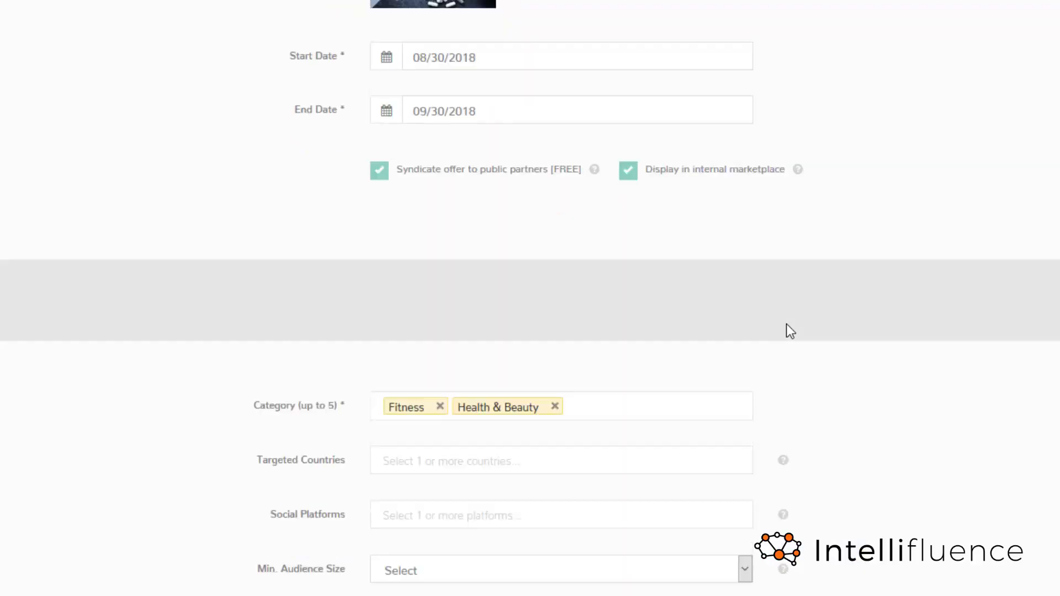
- Add United States as the campaign's targeted country
{"action": "scroll", "coordinate": [786, 326], "scroll_direction": "down", "scroll_amount": 5}
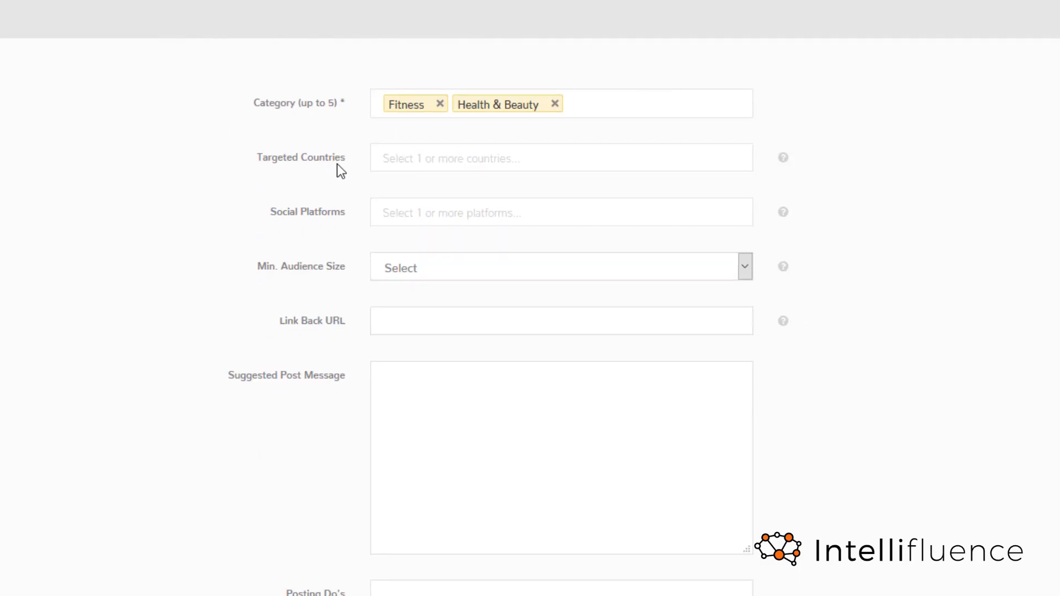
{"action": "left_click", "coordinate": [451, 164]}
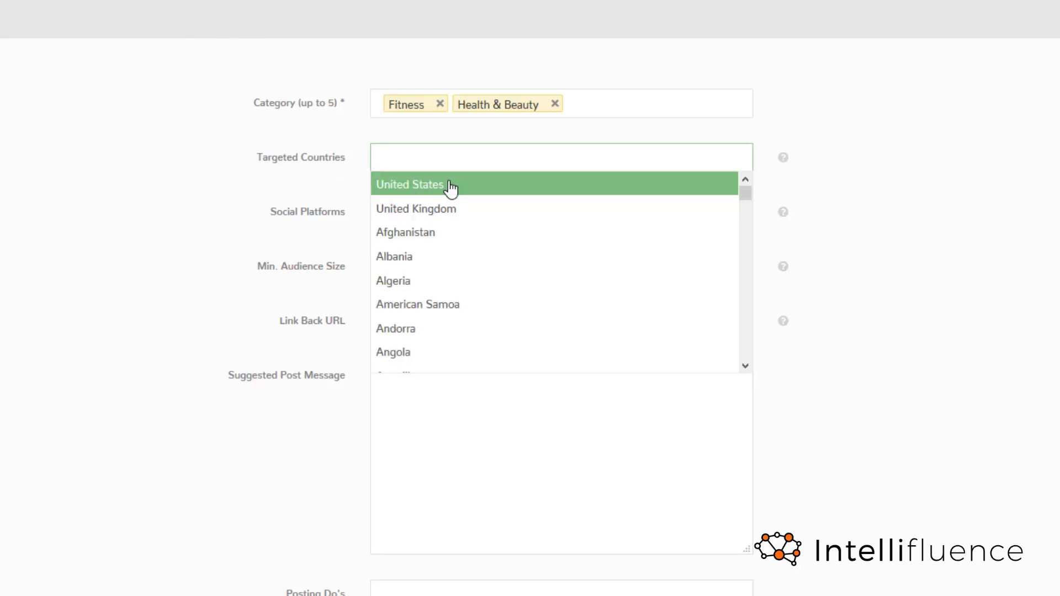
{"action": "left_click", "coordinate": [452, 189]}
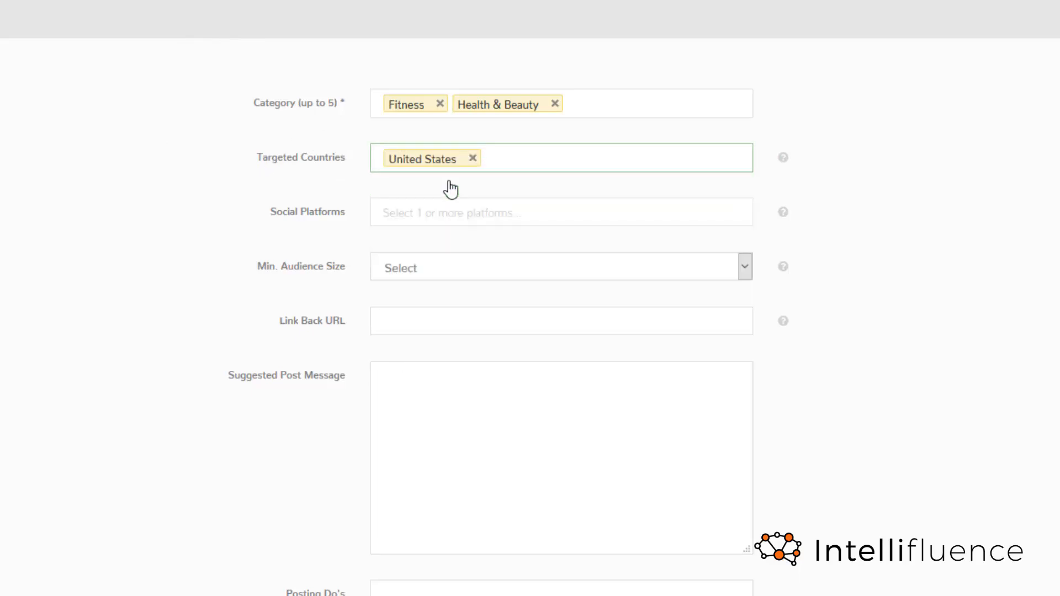
- Look through the available social platforms and add Instagram as the campaign's targeted platform
{"action": "scroll", "coordinate": [246, 166], "scroll_direction": "down", "scroll_amount": 2}
{"action": "left_click", "coordinate": [427, 111]}
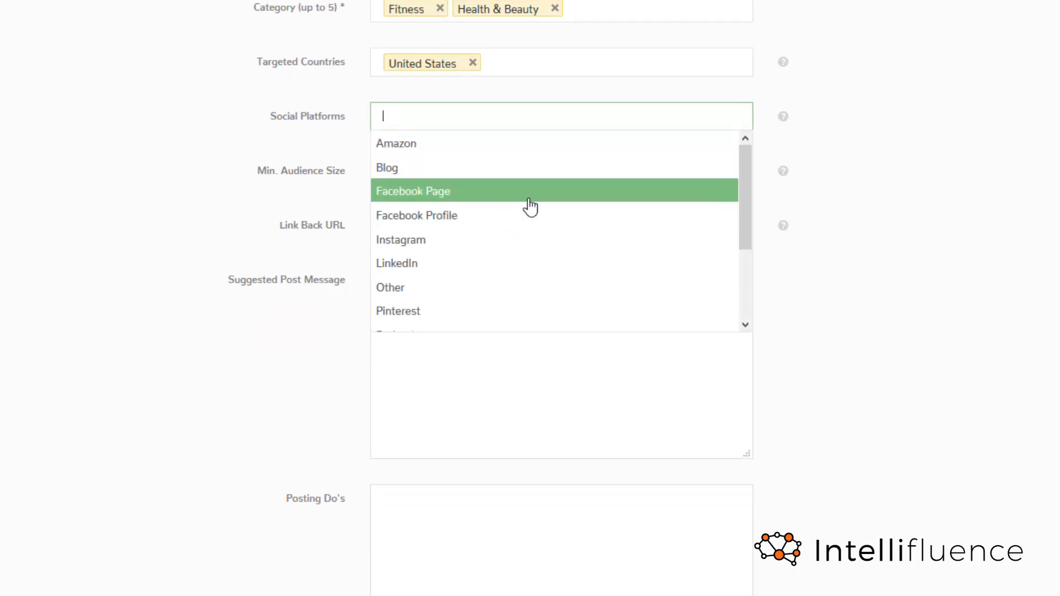
{"action": "scroll", "coordinate": [530, 207], "scroll_direction": "down", "scroll_amount": 2}
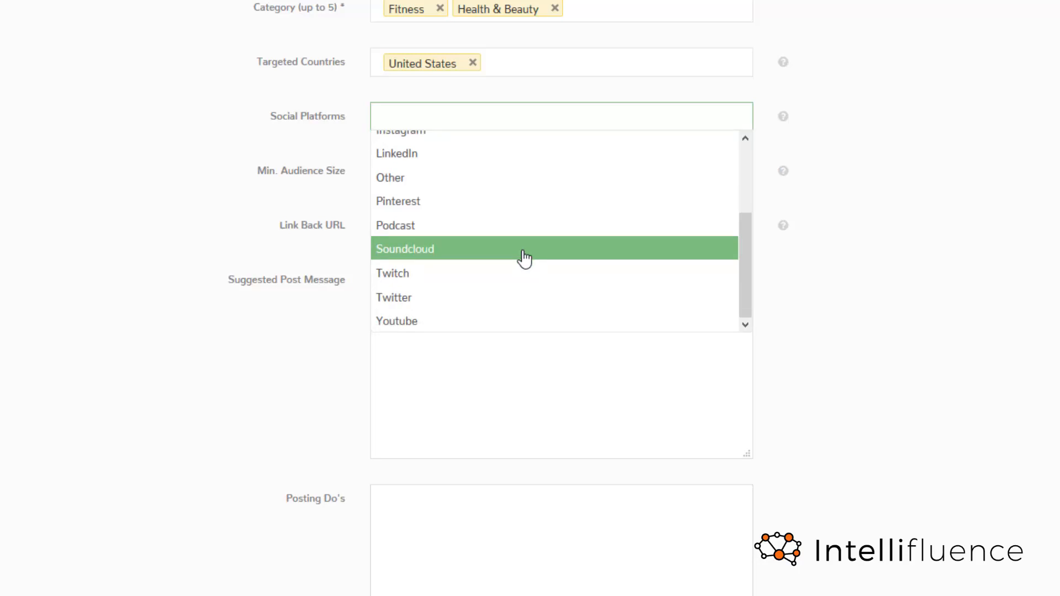
{"action": "scroll", "coordinate": [524, 285], "scroll_direction": "up", "scroll_amount": 2}
{"action": "scroll", "coordinate": [499, 288], "scroll_direction": "down", "scroll_amount": 2}
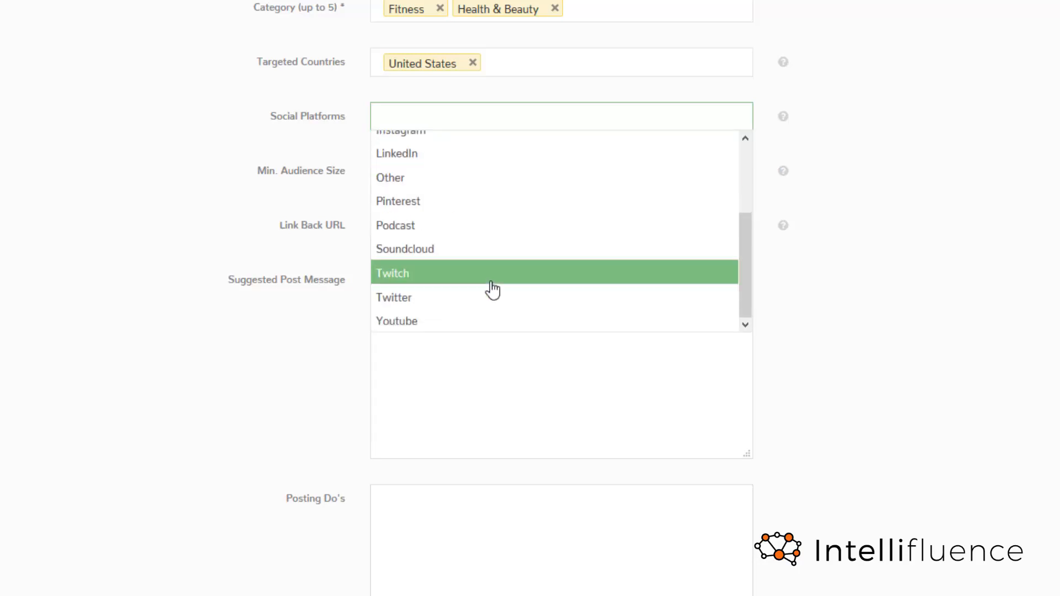
{"action": "scroll", "coordinate": [491, 287], "scroll_direction": "up", "scroll_amount": 2}
{"action": "left_click", "coordinate": [478, 241]}
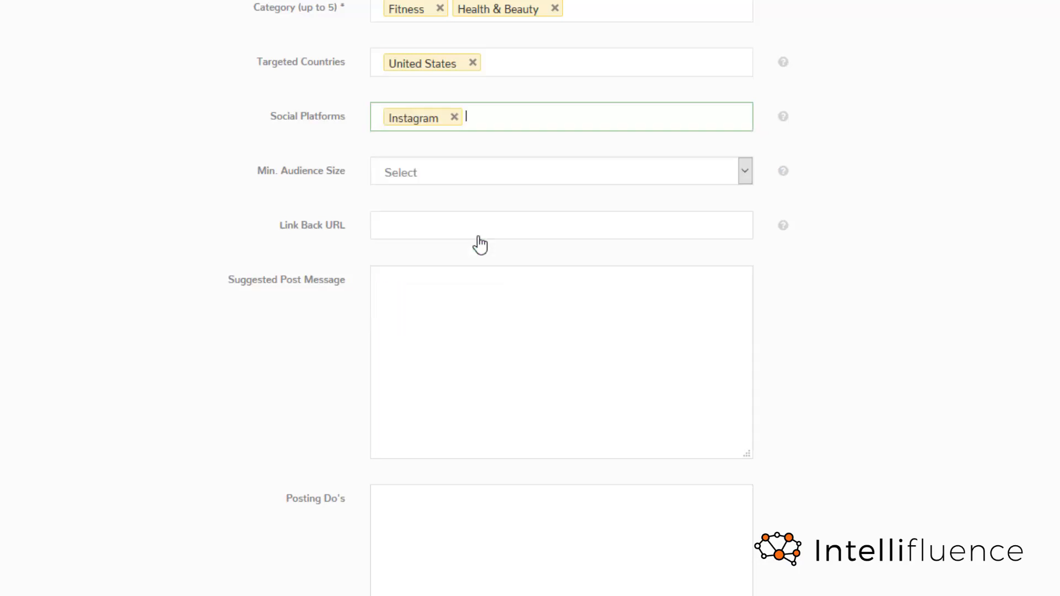
- Check the minimum audience size options without choosing one and set the link back URL to example.com
{"action": "left_click", "coordinate": [492, 184]}
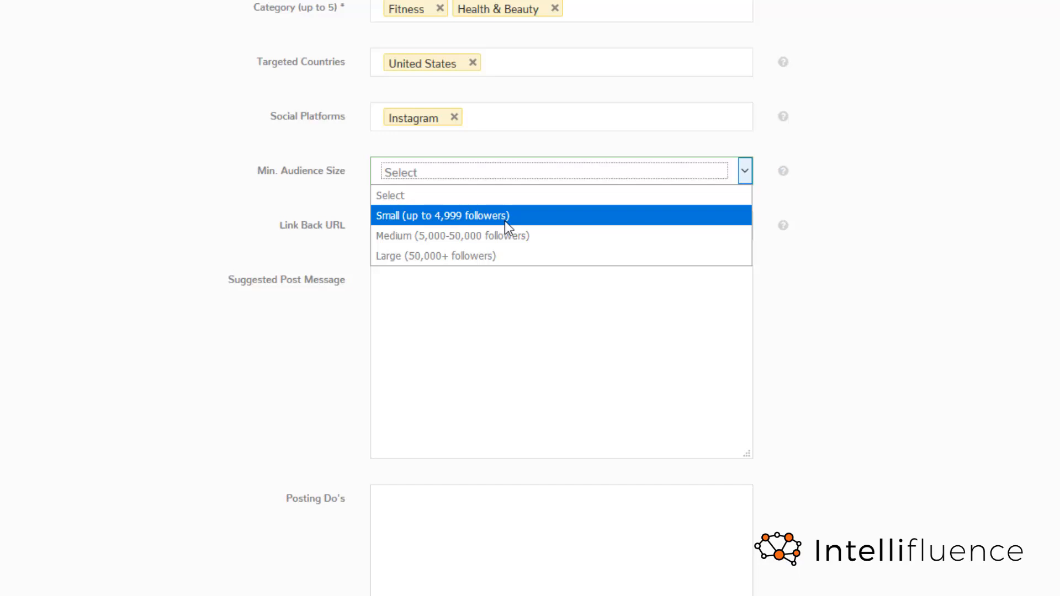
{"action": "left_click", "coordinate": [181, 245]}
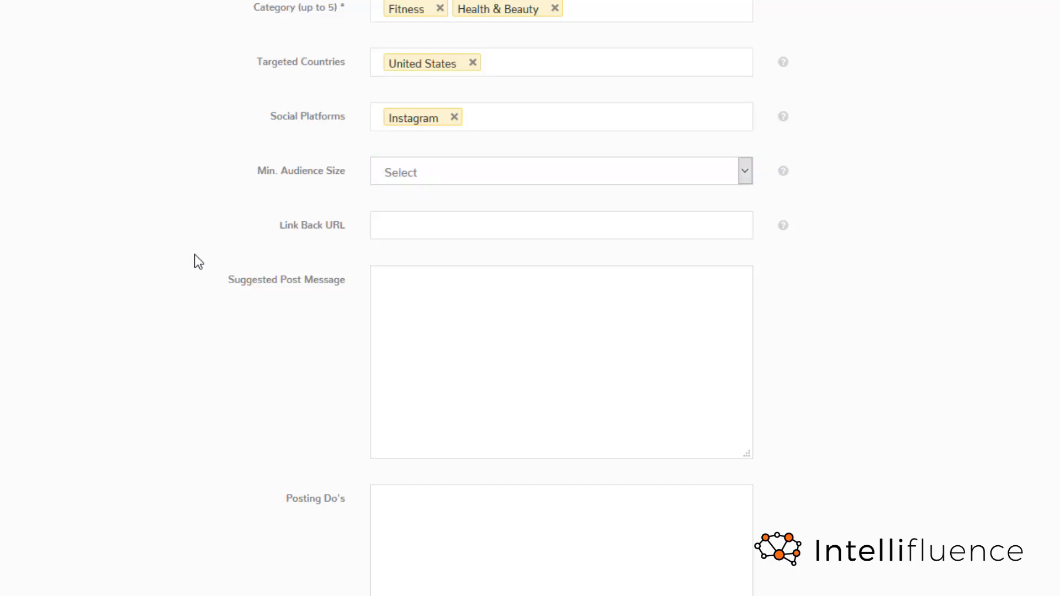
{"action": "left_click", "coordinate": [405, 226]}
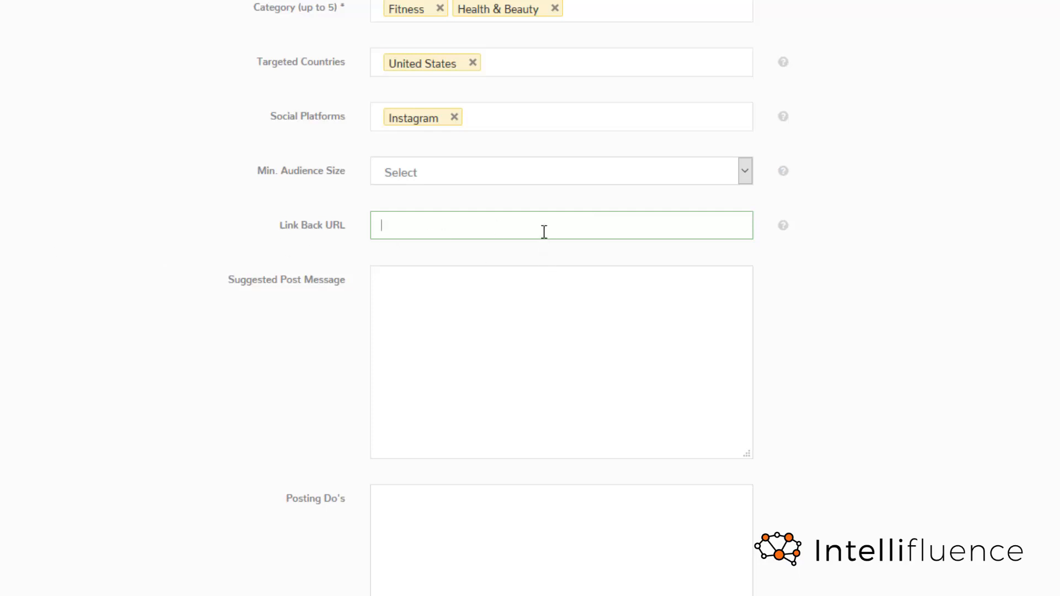
{"action": "type", "text": "example.com"}
{"action": "key", "text": "Tab"}
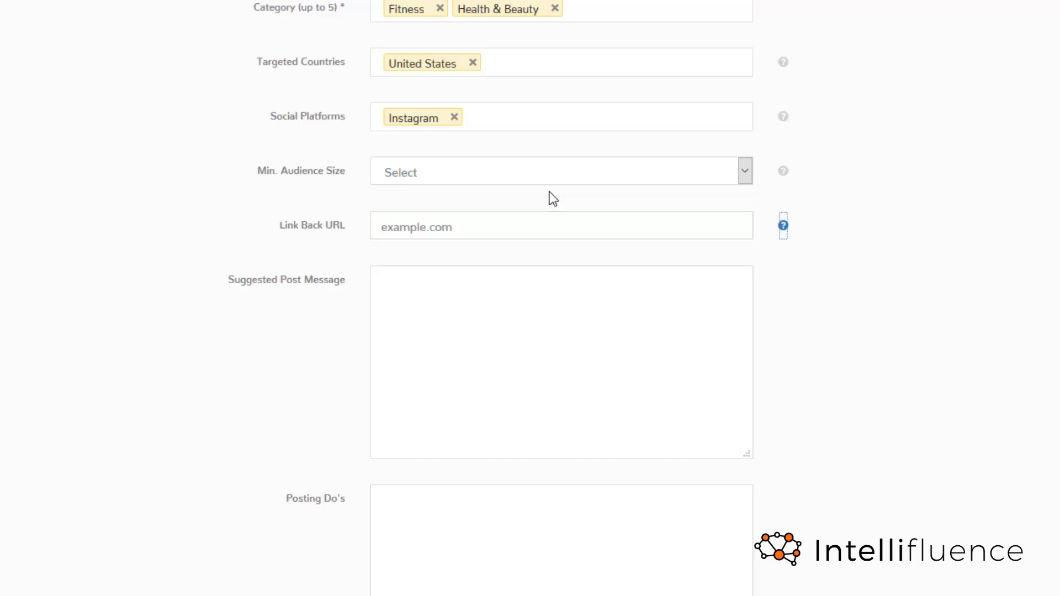
- Fill in the suggested post message with the prepared Customized Vitamin Regimen testimonial and read it through
{"action": "scroll", "coordinate": [418, 348], "scroll_direction": "down", "scroll_amount": 1}
{"action": "scroll", "coordinate": [419, 349], "scroll_direction": "down", "scroll_amount": 3}
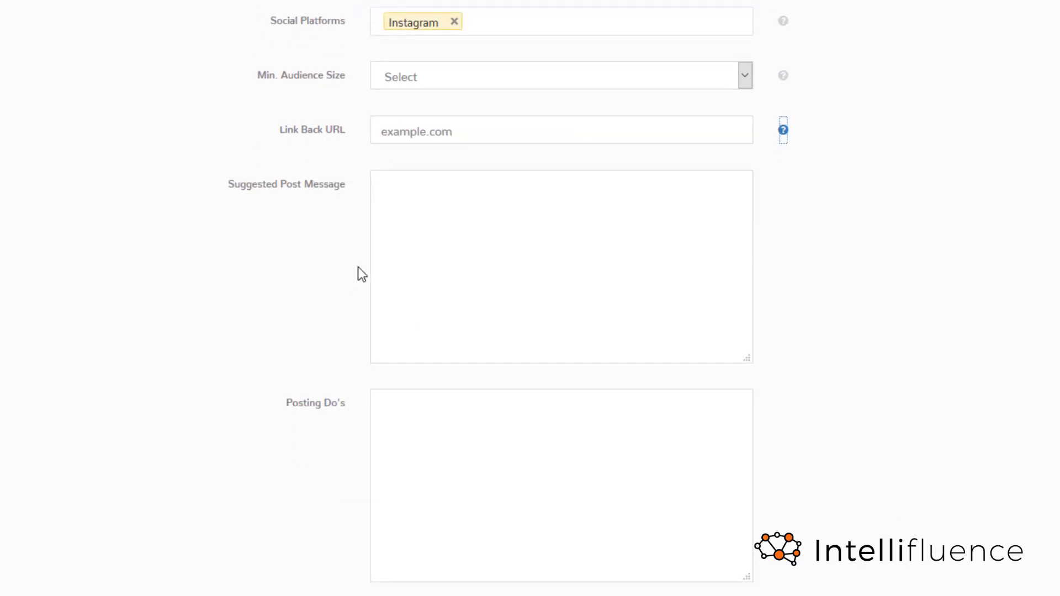
{"action": "key", "text": "Tab"}
{"action": "left_click", "coordinate": [710, 249]}
{"action": "key", "text": "ctrl+v"}
{"action": "scroll", "coordinate": [710, 248], "scroll_direction": "up", "scroll_amount": 1}
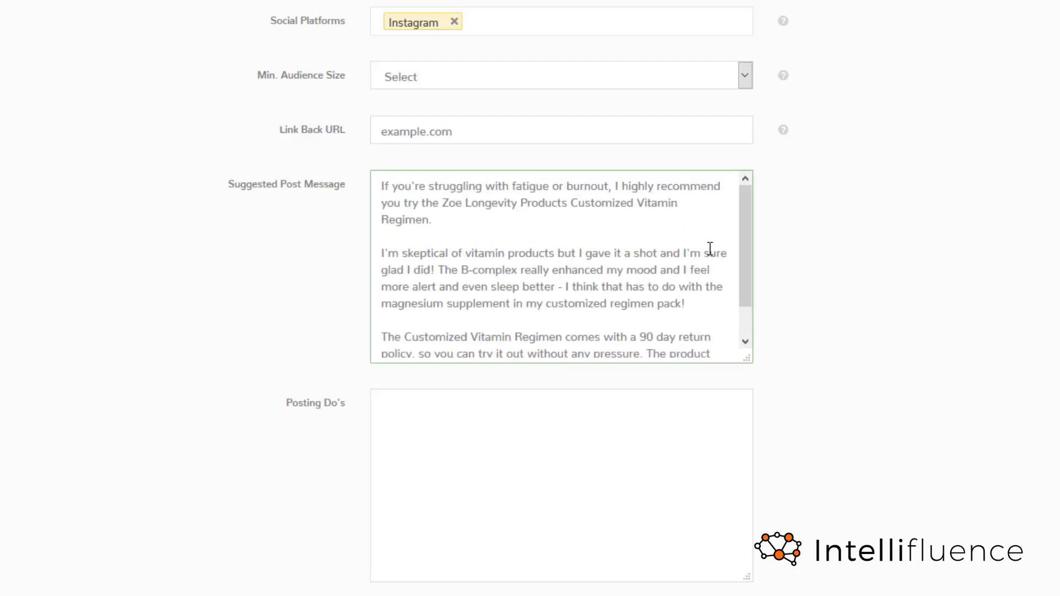
{"action": "scroll", "coordinate": [710, 248], "scroll_direction": "down", "scroll_amount": 1}
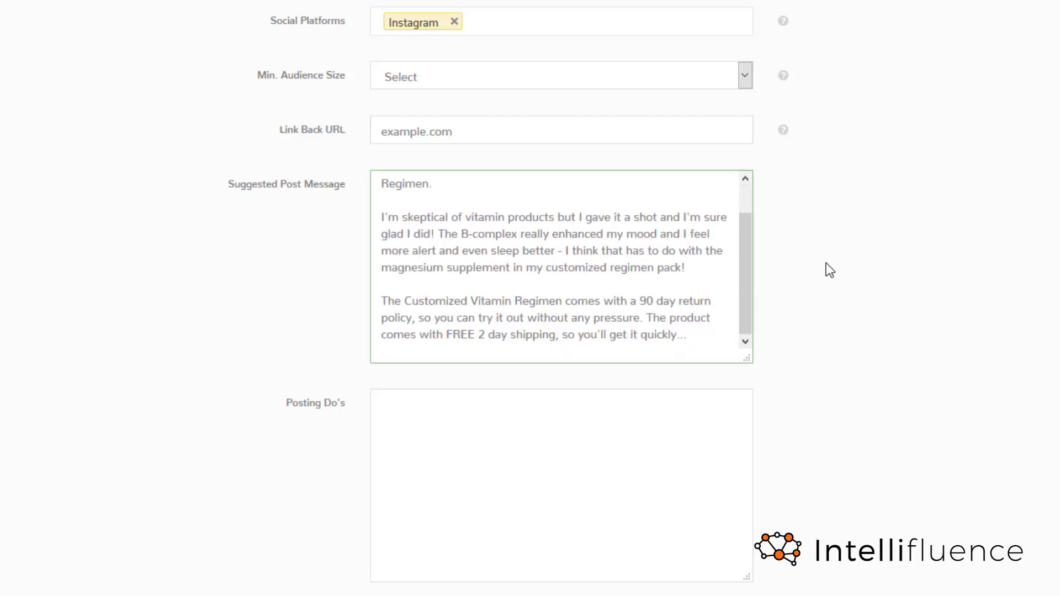
- Fill in the Posting Do's with the prepared return policy, shipping and tagging instructions, and the Posting Don'ts with "No slang or profanity, please!"
{"action": "scroll", "coordinate": [826, 269], "scroll_direction": "down", "scroll_amount": 2}
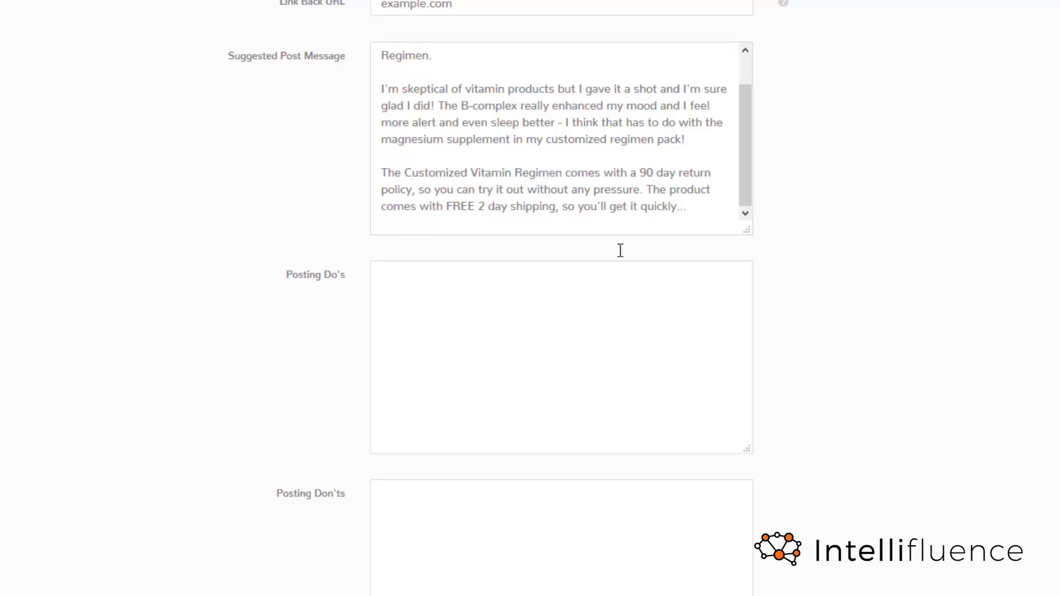
{"action": "left_click", "coordinate": [476, 316]}
{"action": "type", "text": "Mention our 90 day return policy (no questions asked) Highlight our FREE 2 day shipping  If posting to Facebook, be sure to set post to PUBLIC Be sure to tag @ZoeLongevity, use #zoevitamins hashtag and use the custom URL we will provide"}
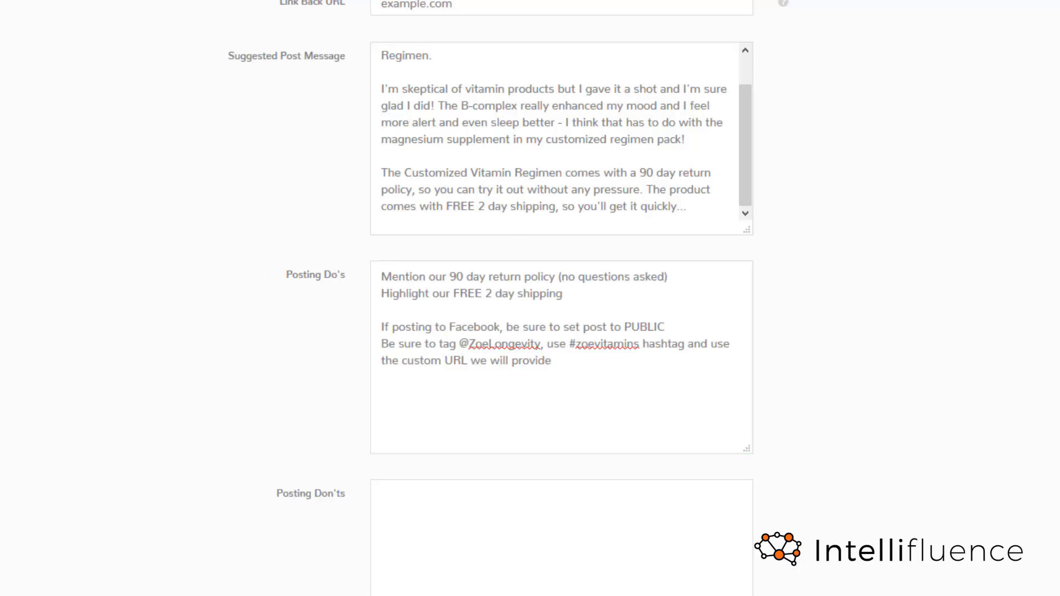
{"action": "left_click", "coordinate": [590, 523]}
{"action": "type", "text": "No slang or profanity, please!"}
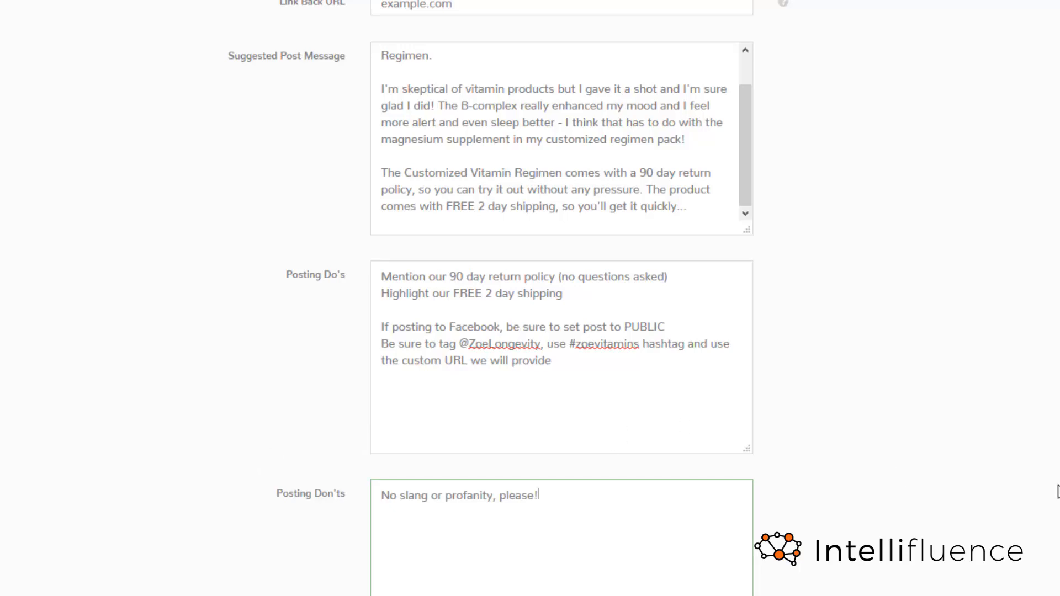
- Review the completed campaign form from the campaign name to the Posting Don'ts and submit the campaign
{"action": "scroll", "coordinate": [970, 481], "scroll_direction": "up", "scroll_amount": 1}
{"action": "scroll", "coordinate": [977, 474], "scroll_direction": "down", "scroll_amount": 1}
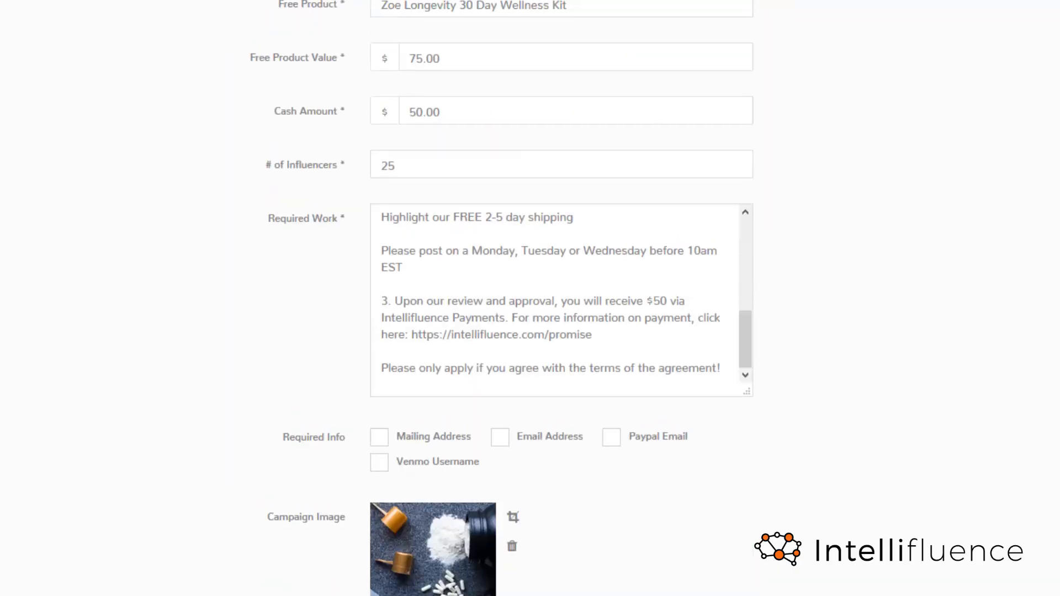
{"action": "scroll", "coordinate": [530, 298], "scroll_direction": "up", "scroll_amount": 4}
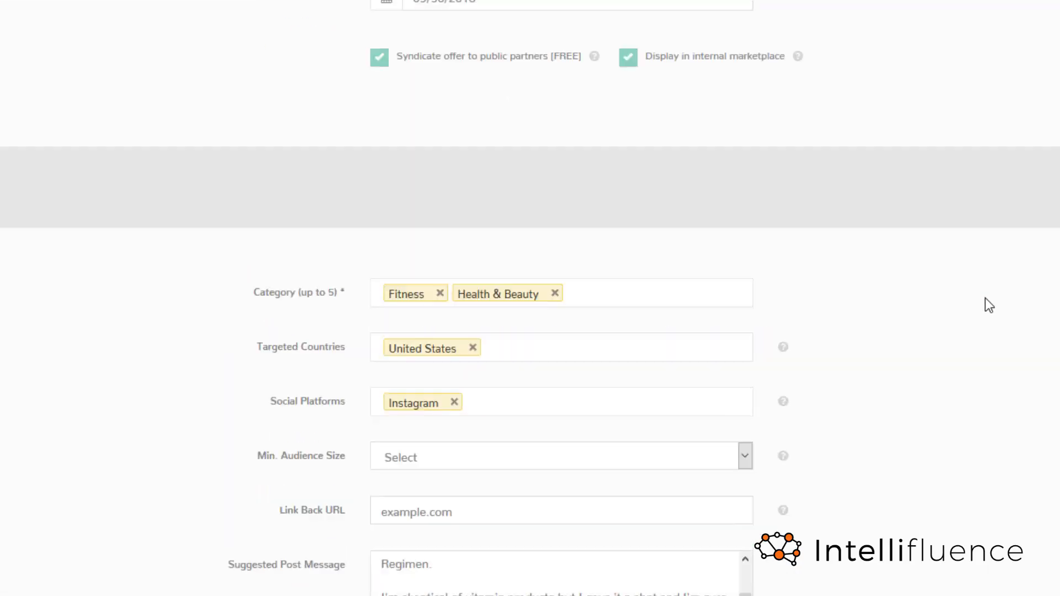
{"action": "scroll", "coordinate": [985, 297], "scroll_direction": "down", "scroll_amount": 8}
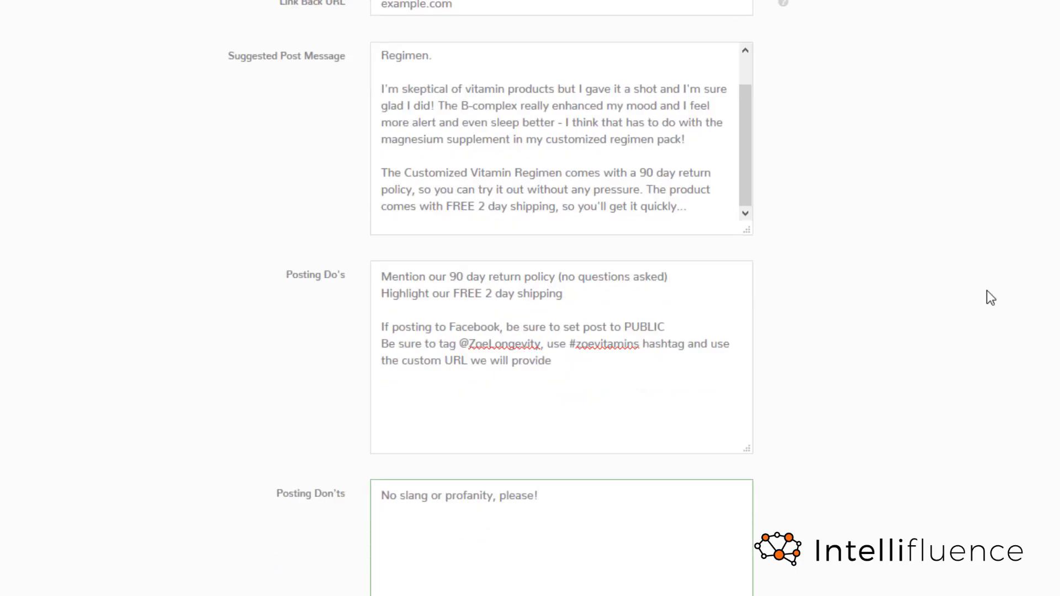
{"action": "scroll", "coordinate": [988, 276], "scroll_direction": "up", "scroll_amount": 14}
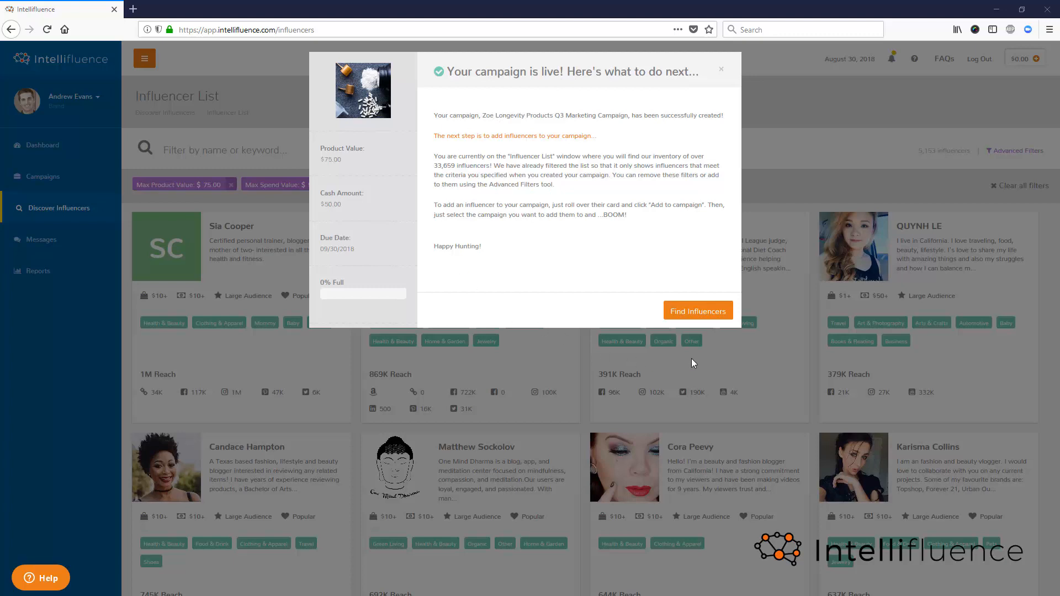
- Proceed to finding influencers and browse the cards of those matching the new campaign's criteria
{"action": "left_click", "coordinate": [698, 312]}
{"action": "mouse_move", "coordinate": [241, 303]}
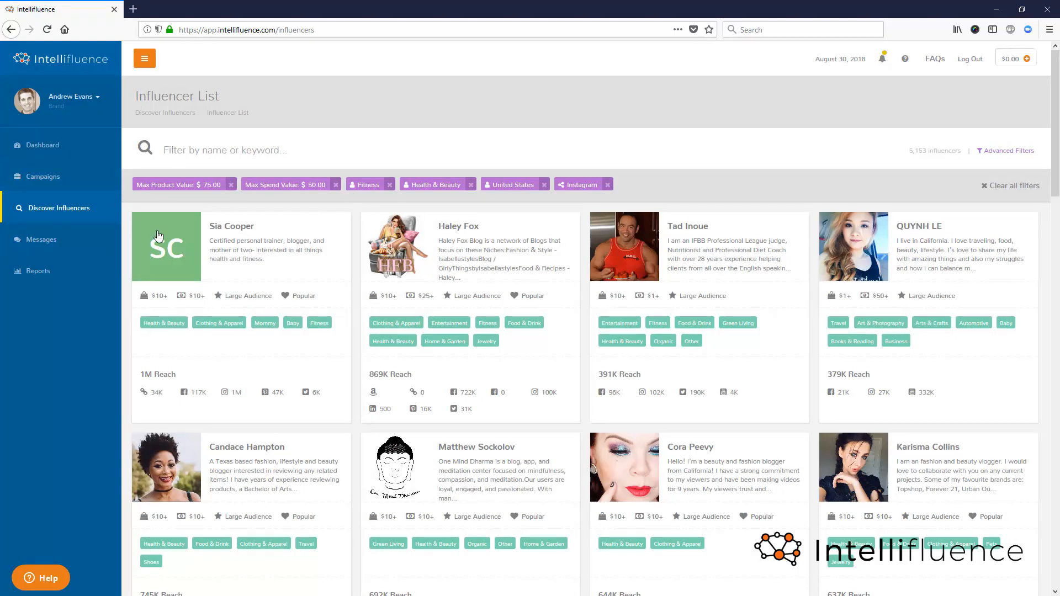
{"action": "mouse_move", "coordinate": [715, 229]}
{"action": "mouse_move", "coordinate": [795, 300]}
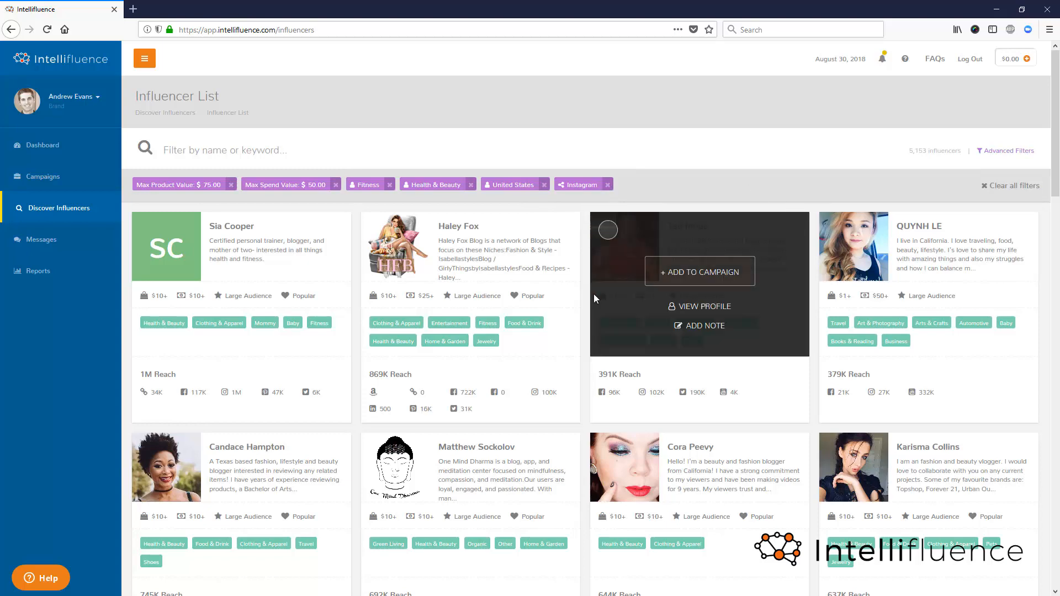
{"action": "scroll", "coordinate": [757, 355], "scroll_direction": "down", "scroll_amount": 20}
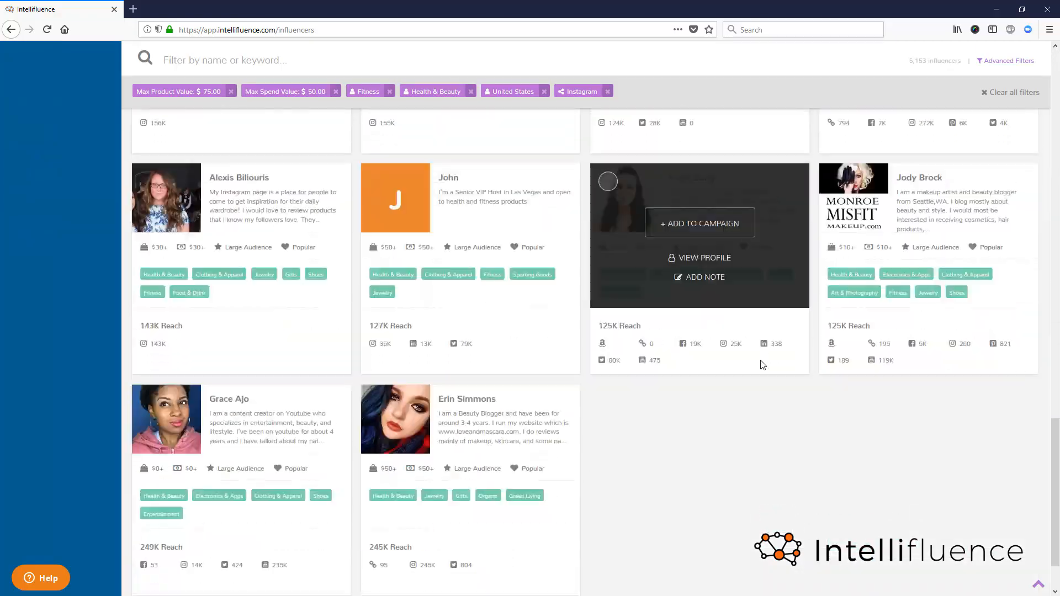
{"action": "scroll", "coordinate": [762, 364], "scroll_direction": "down", "scroll_amount": 2}
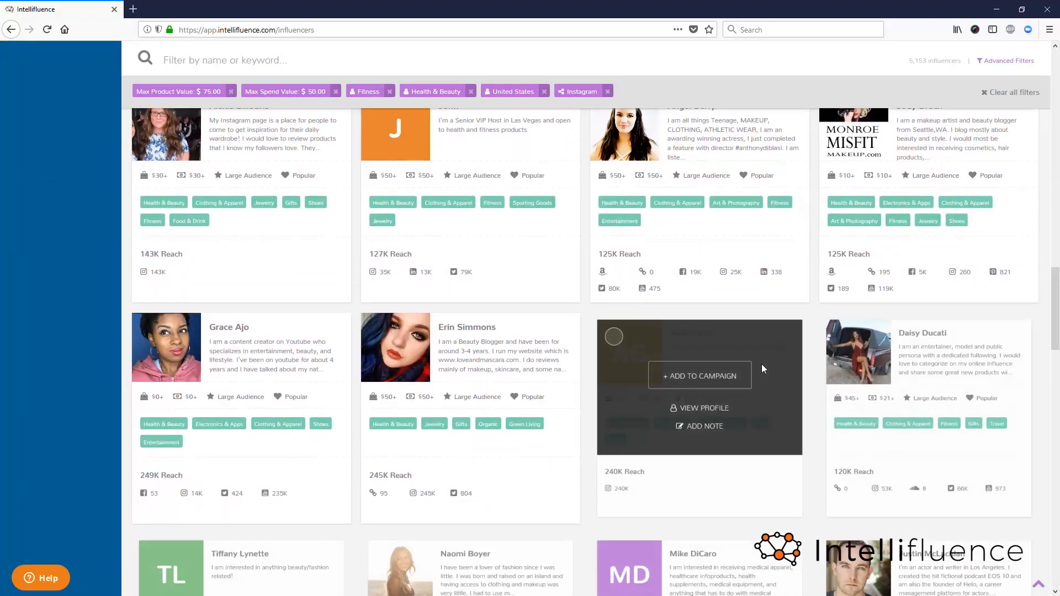
{"action": "scroll", "coordinate": [760, 363], "scroll_direction": "down", "scroll_amount": 10}
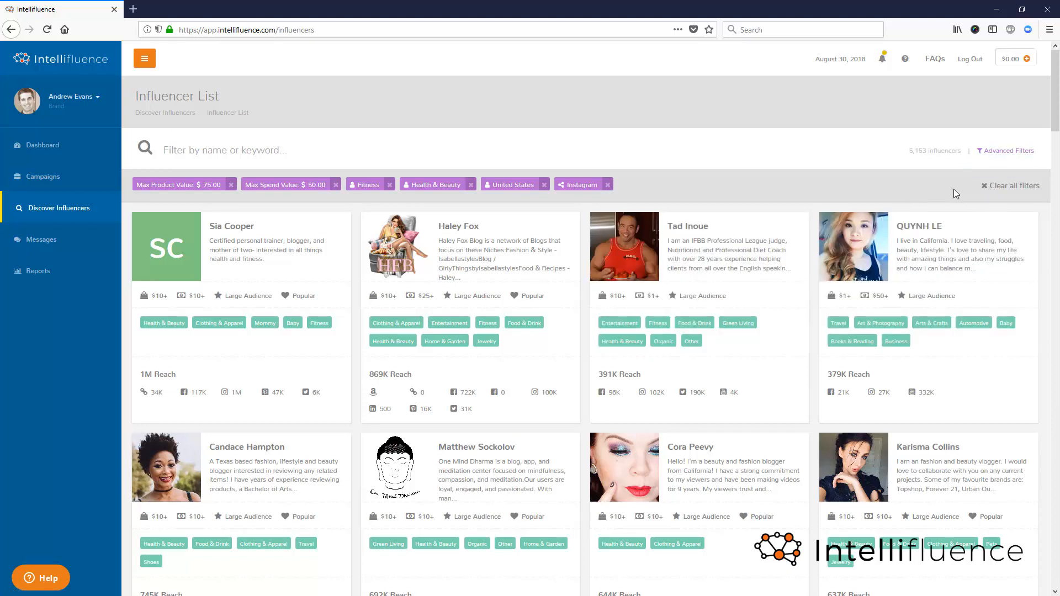
- Open the advanced filters and check which campaigns can be used to set them
{"action": "left_click", "coordinate": [1005, 151]}
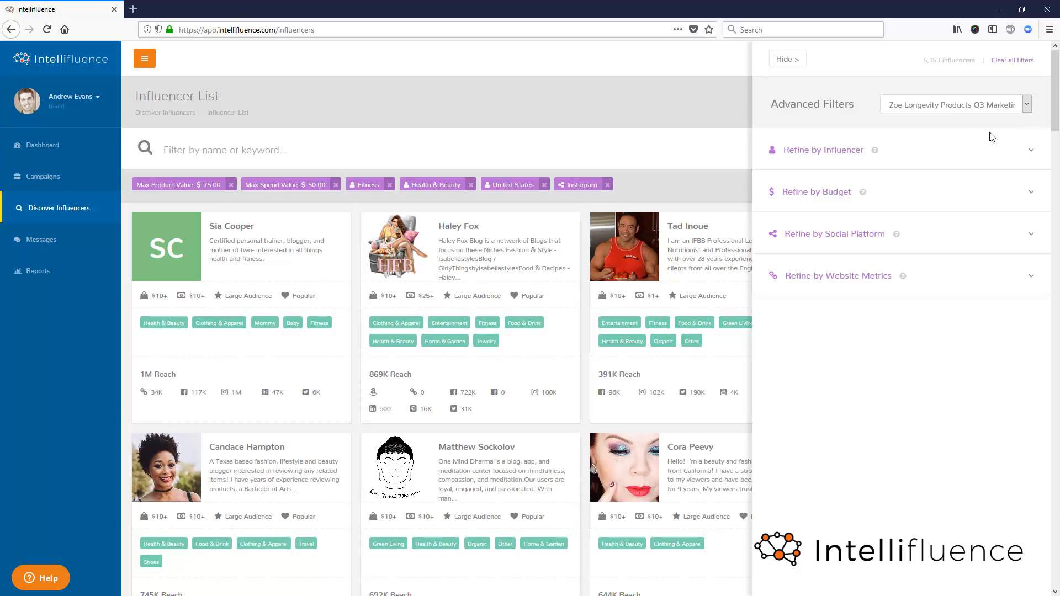
{"action": "left_click", "coordinate": [1028, 108]}
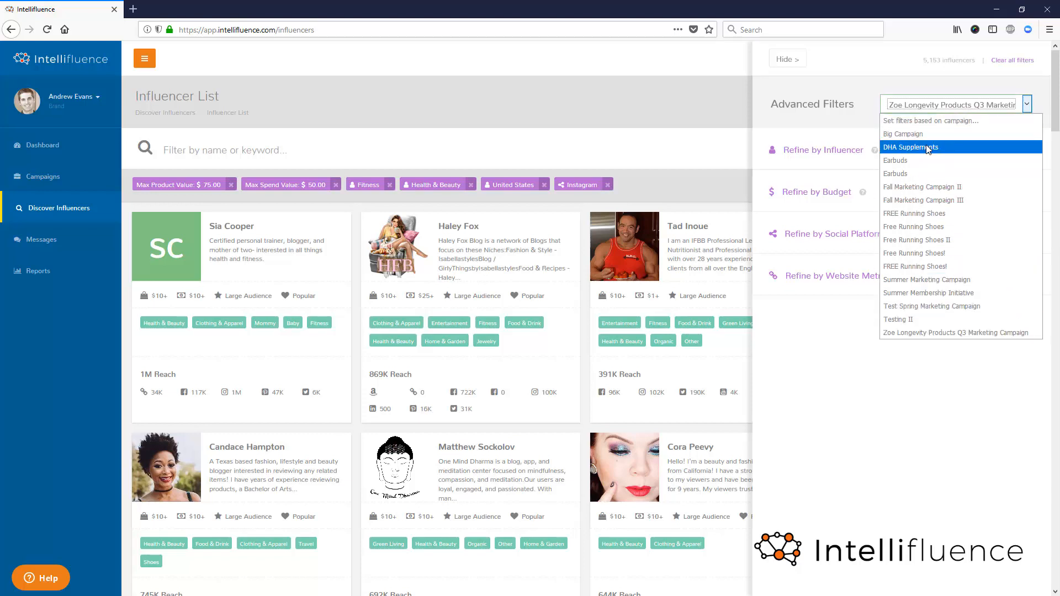
{"action": "left_click", "coordinate": [1027, 105]}
- Expand the influencer refinements and examine the gender, country, state, zip and radius filters
{"action": "left_click", "coordinate": [1032, 152]}
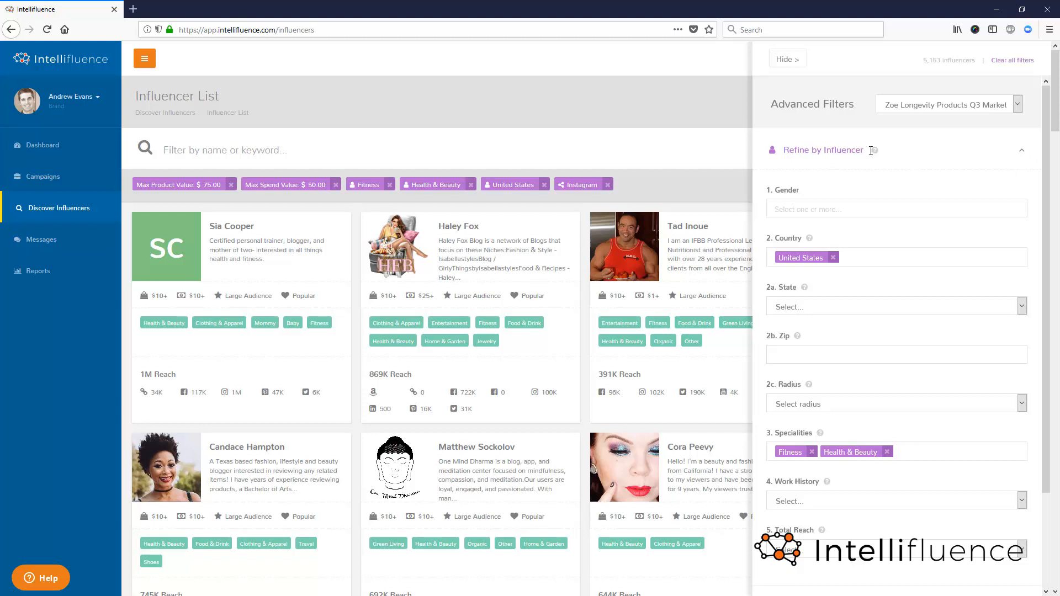
{"action": "scroll", "coordinate": [870, 156], "scroll_direction": "down", "scroll_amount": 1}
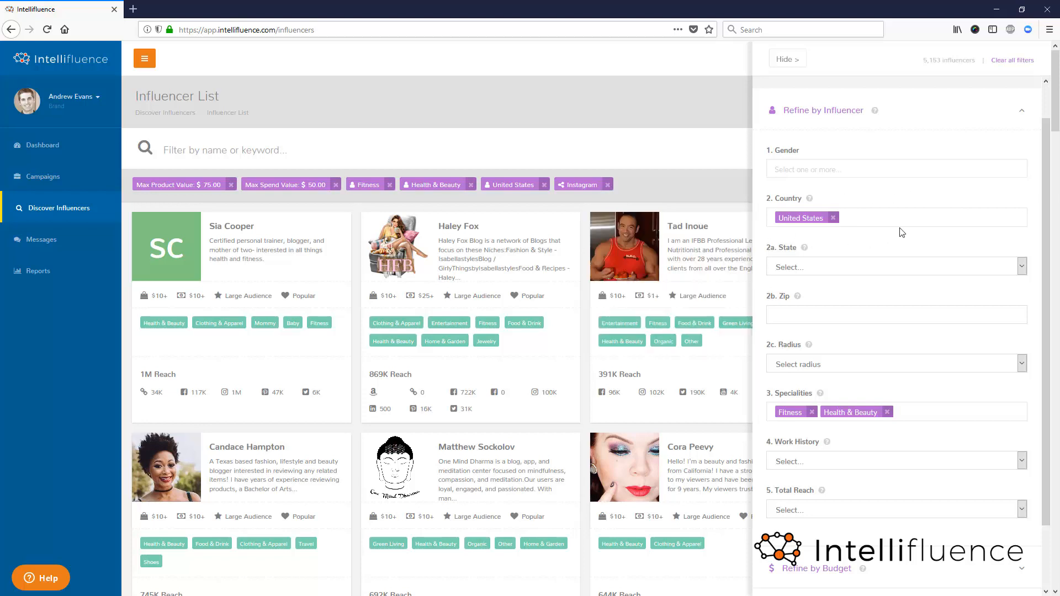
{"action": "scroll", "coordinate": [904, 248], "scroll_direction": "down", "scroll_amount": 1}
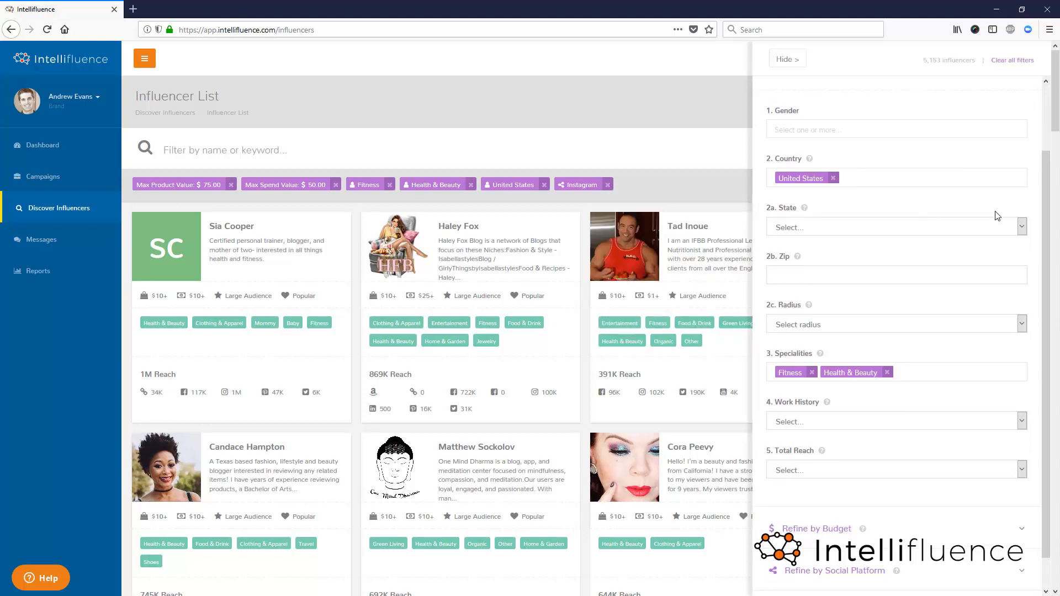
{"action": "left_click", "coordinate": [1024, 228]}
{"action": "left_click", "coordinate": [1022, 227]}
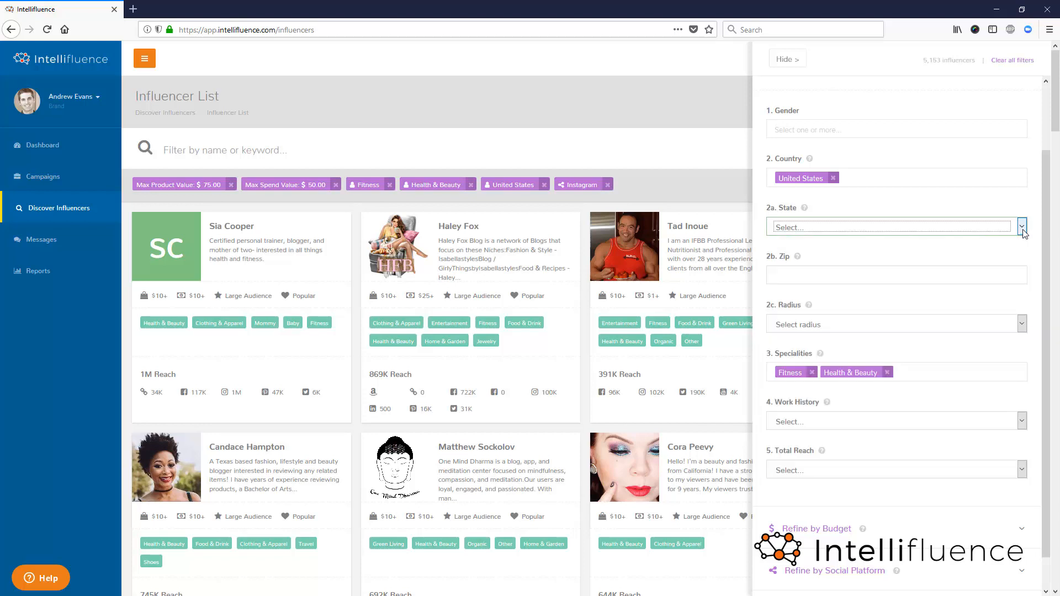
{"action": "left_click", "coordinate": [1022, 228]}
{"action": "left_click", "coordinate": [1022, 227]}
{"action": "left_click", "coordinate": [880, 274]}
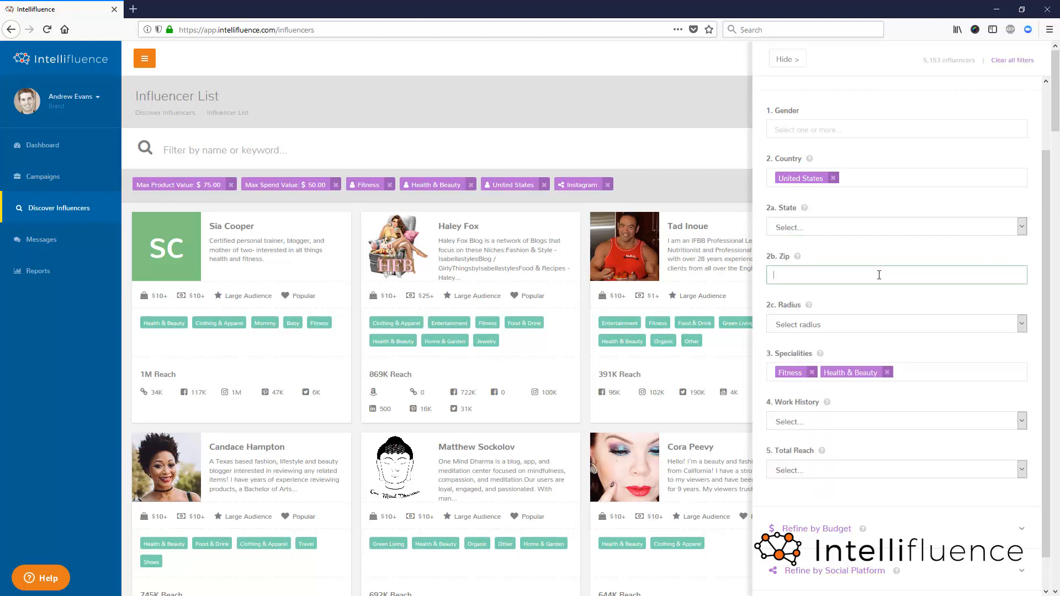
{"action": "left_click", "coordinate": [848, 326]}
{"action": "left_click", "coordinate": [849, 328]}
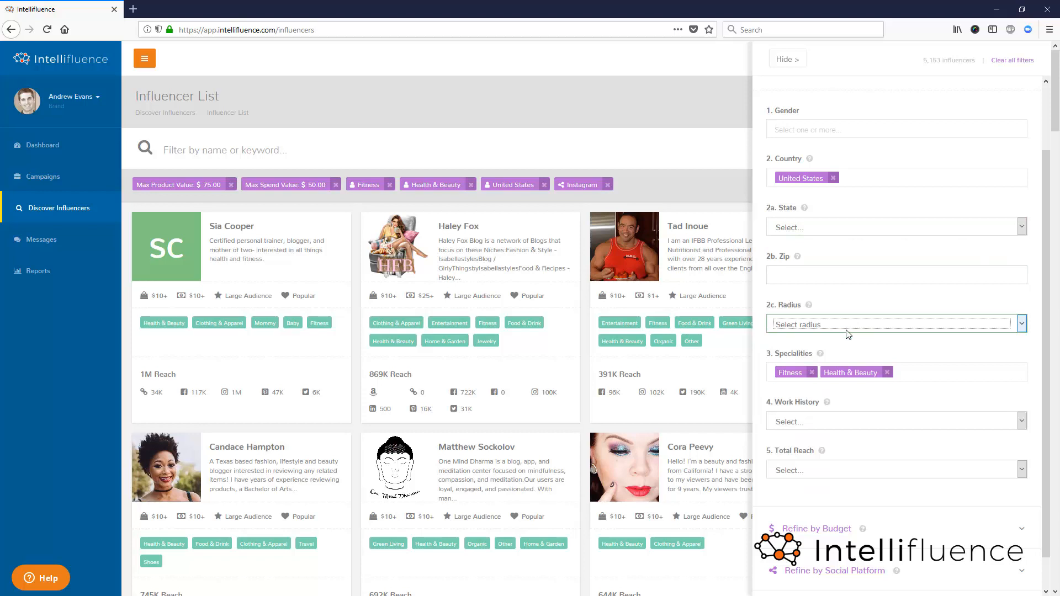
- Examine the specialities, work history and total reach filters in the influencer refinements
{"action": "scroll", "coordinate": [978, 340], "scroll_direction": "down", "scroll_amount": 2}
{"action": "scroll", "coordinate": [980, 334], "scroll_direction": "down", "scroll_amount": 2}
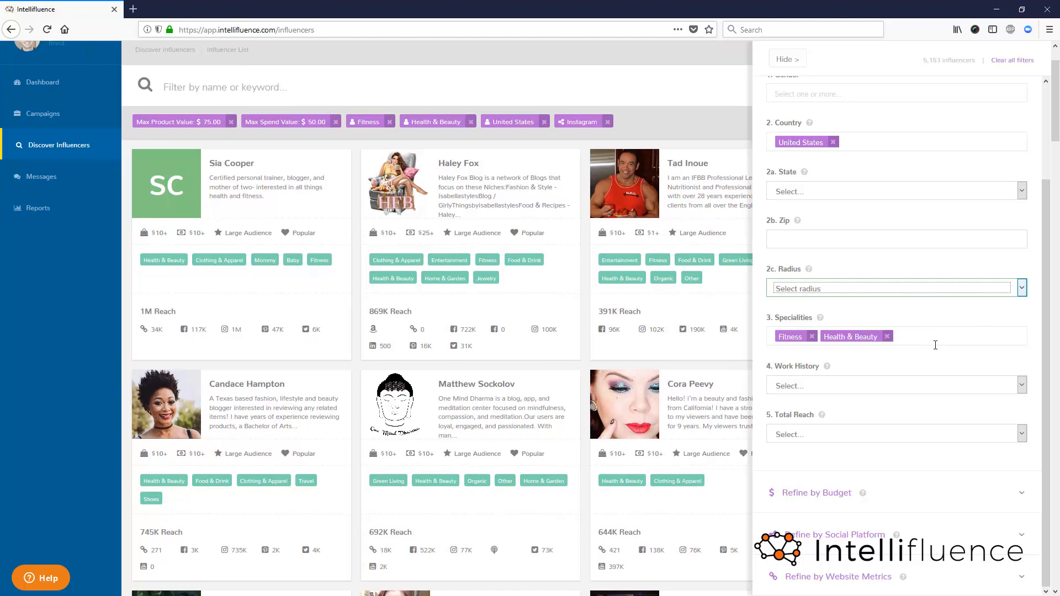
{"action": "scroll", "coordinate": [935, 370], "scroll_direction": "down", "scroll_amount": 3}
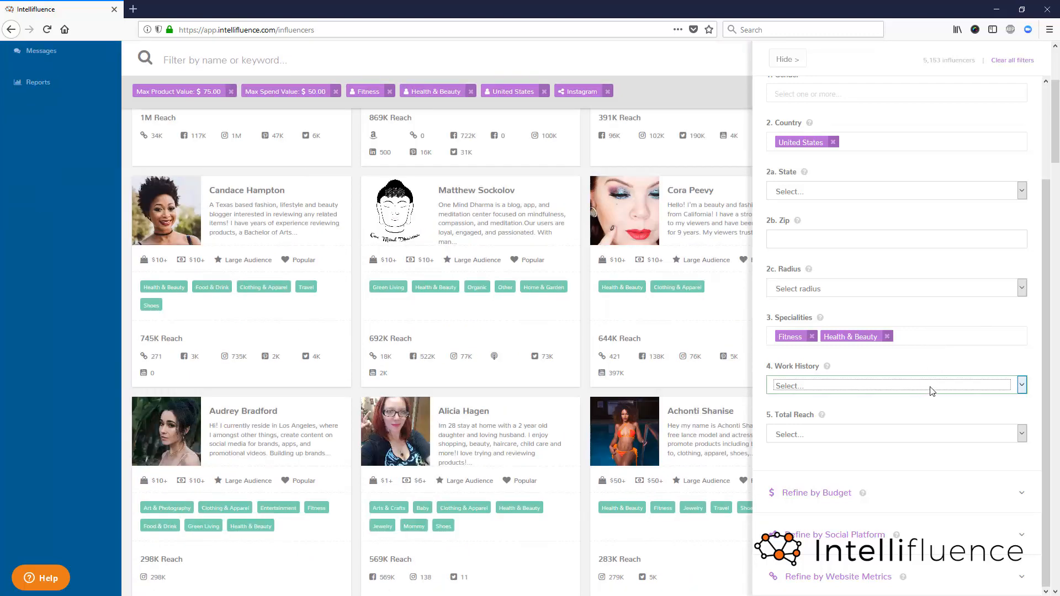
{"action": "left_click", "coordinate": [930, 388]}
{"action": "left_click", "coordinate": [930, 388]}
- Expand the budget and social platform refinements and look over the spending limits and network reach ranges
{"action": "left_click", "coordinate": [816, 492]}
{"action": "scroll", "coordinate": [801, 497], "scroll_direction": "down", "scroll_amount": 2}
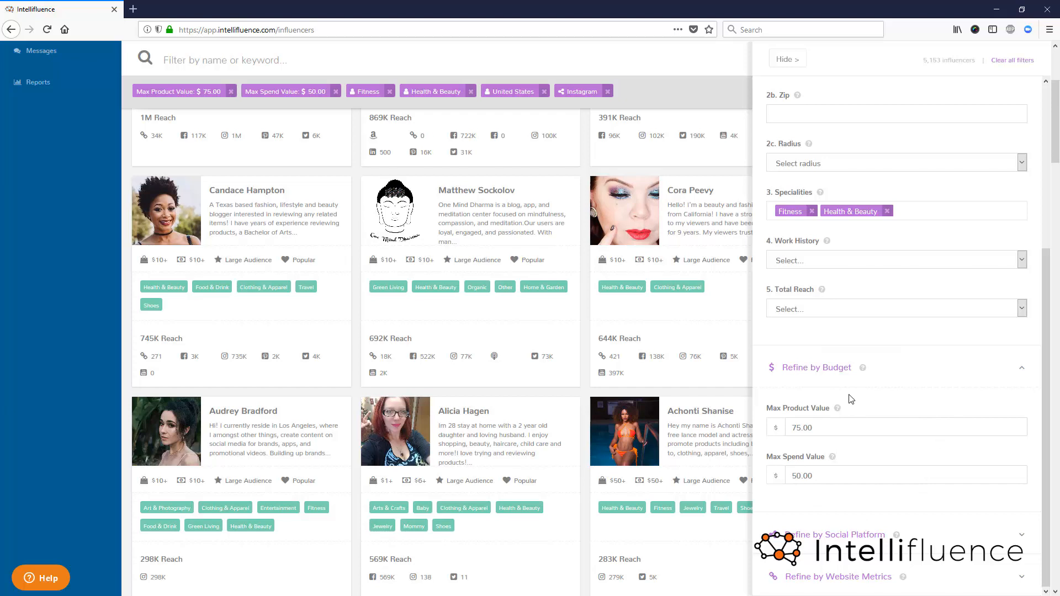
{"action": "left_click", "coordinate": [1021, 535]}
{"action": "scroll", "coordinate": [1022, 497], "scroll_direction": "down", "scroll_amount": 8}
{"action": "scroll", "coordinate": [1037, 399], "scroll_direction": "up", "scroll_amount": 2}
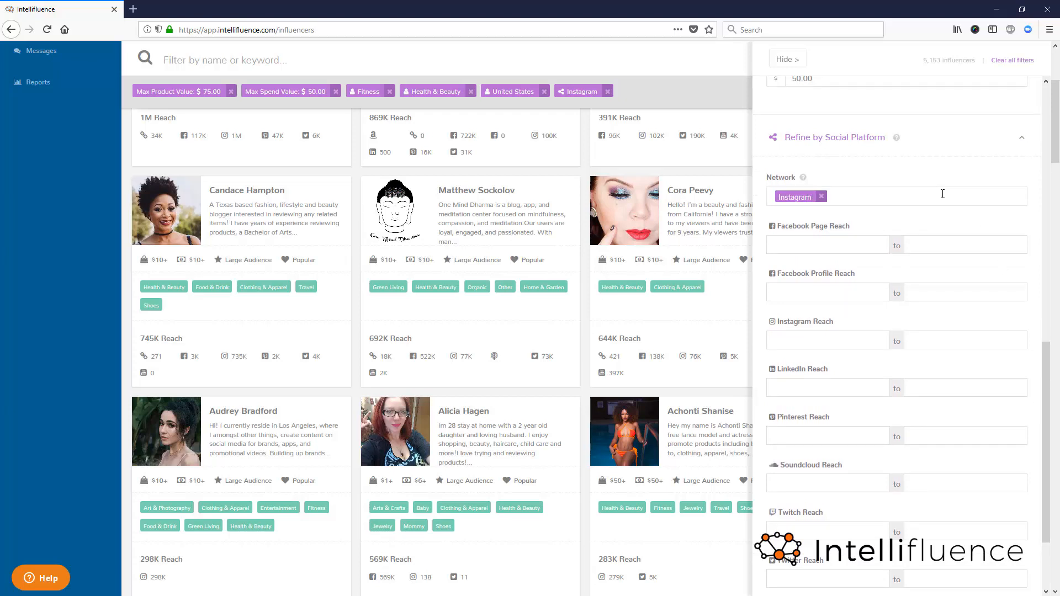
- Limit the influencers' Facebook Page reach to a range from 1000 to 10000
{"action": "left_click", "coordinate": [835, 246]}
{"action": "type", "text": "1000"}
{"action": "left_click", "coordinate": [935, 244]}
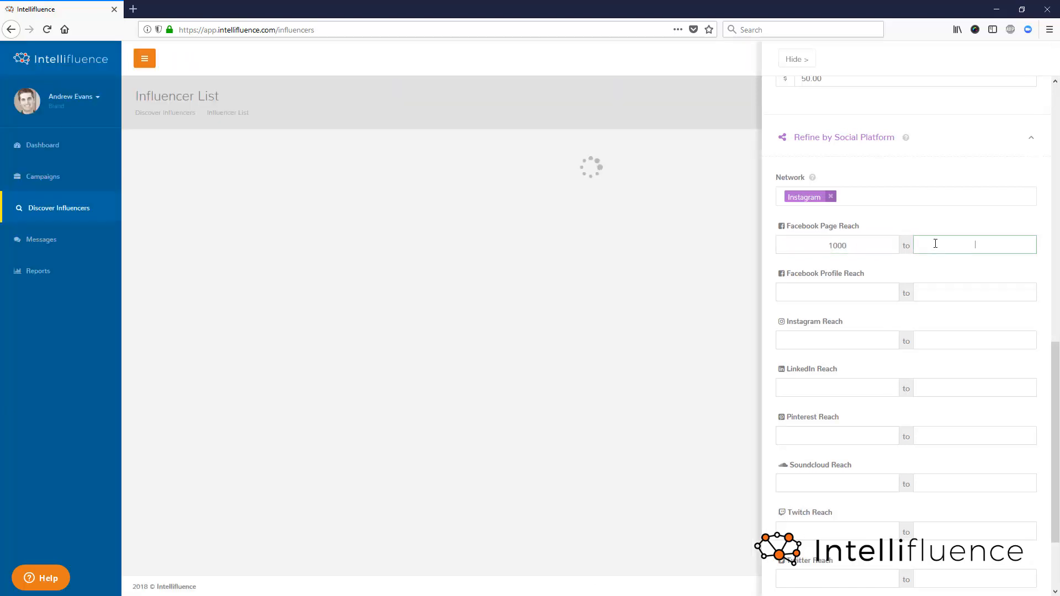
{"action": "type", "text": "10000"}
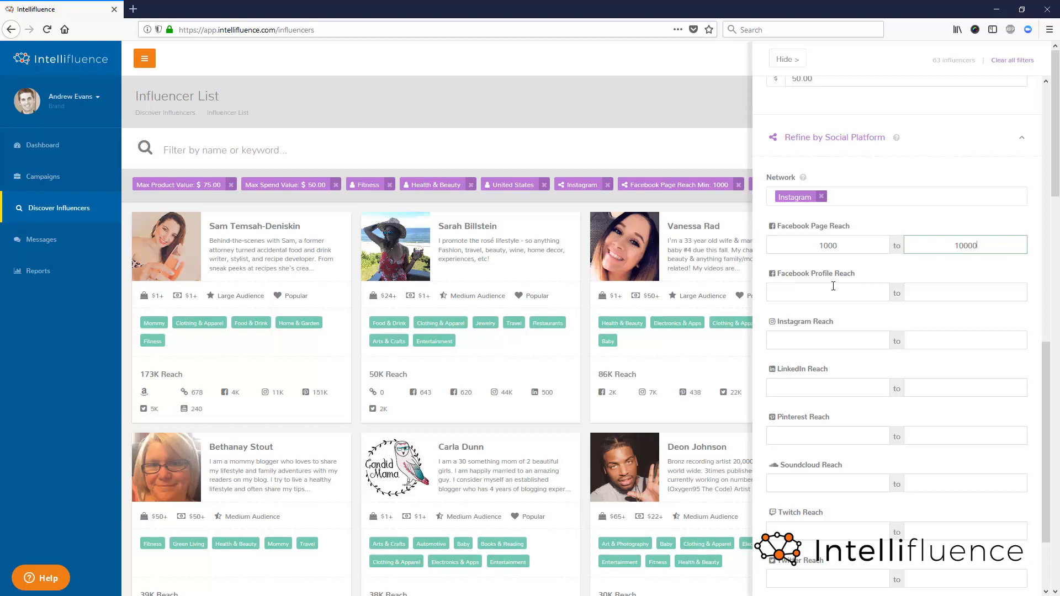
- Expand the website metrics refinements and examine what LRT Score, Domain Authority, Alexa Ranking, Trust Flow and the other metrics mean
{"action": "scroll", "coordinate": [848, 381], "scroll_direction": "down", "scroll_amount": 3}
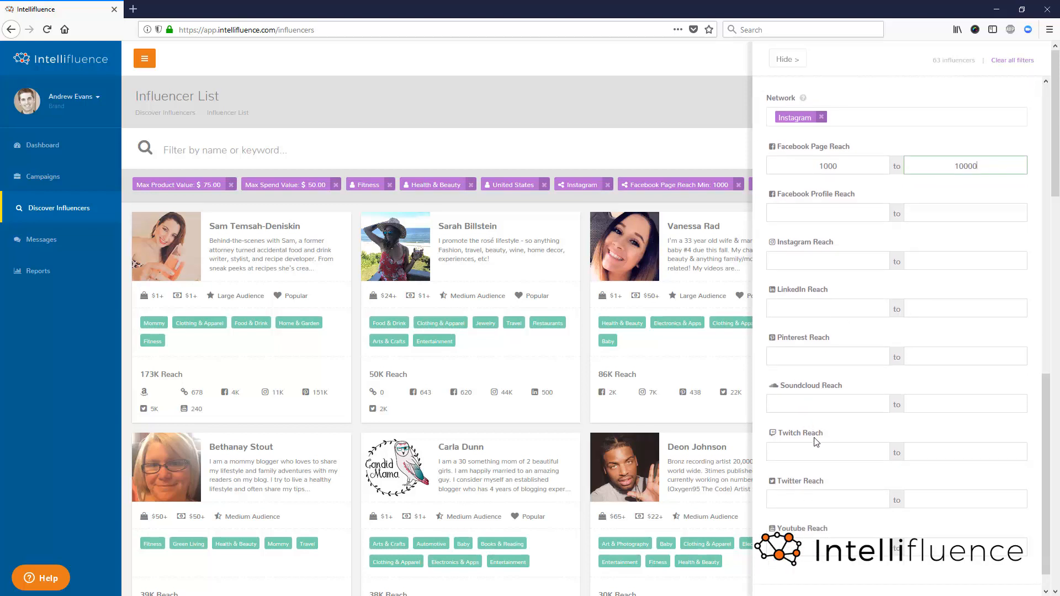
{"action": "scroll", "coordinate": [845, 552], "scroll_direction": "down", "scroll_amount": 8}
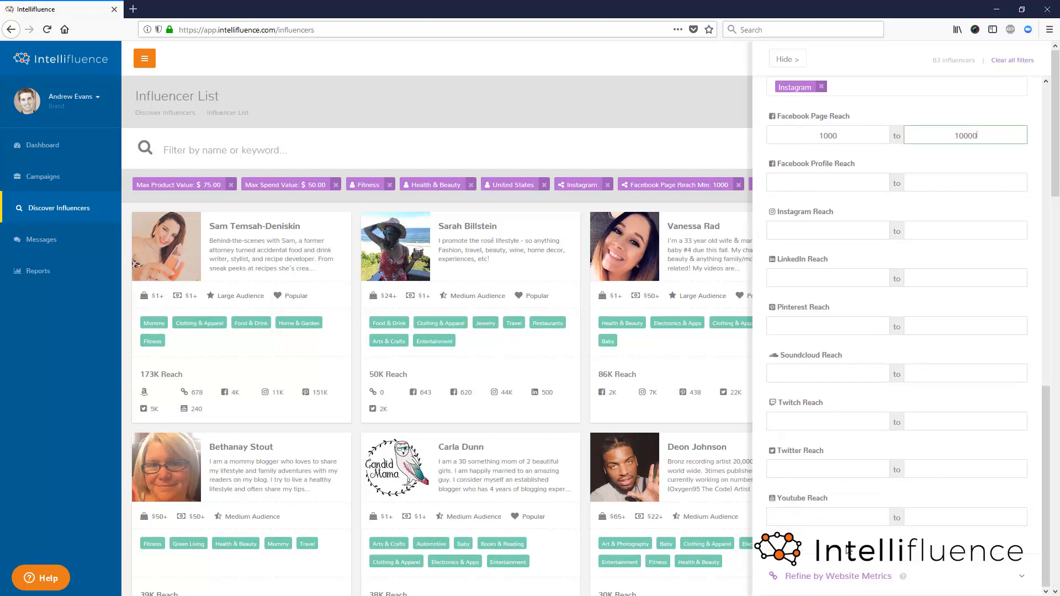
{"action": "scroll", "coordinate": [875, 563], "scroll_direction": "down", "scroll_amount": 10}
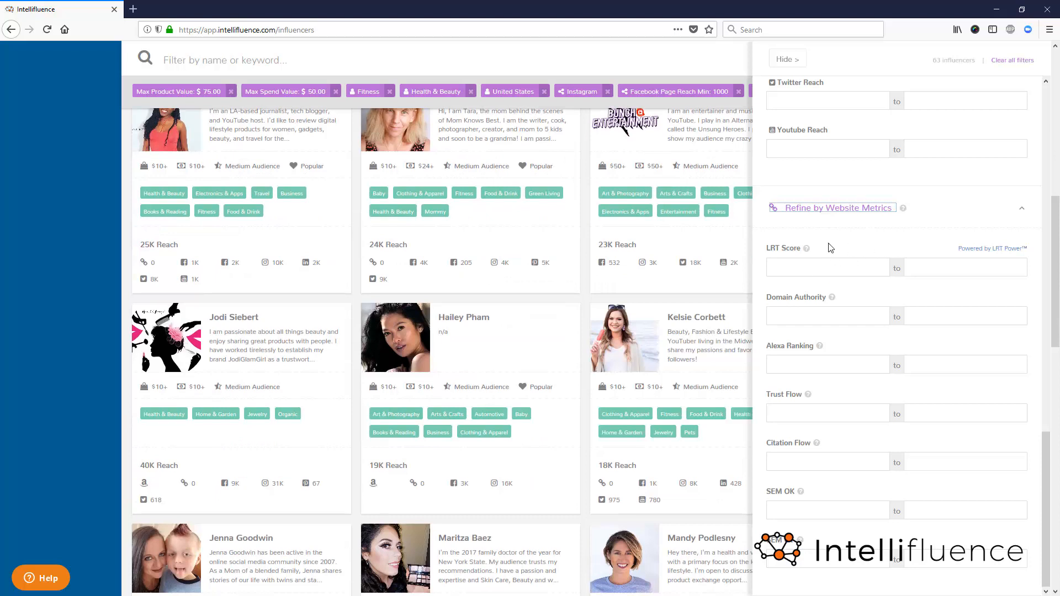
{"action": "mouse_move", "coordinate": [806, 250]}
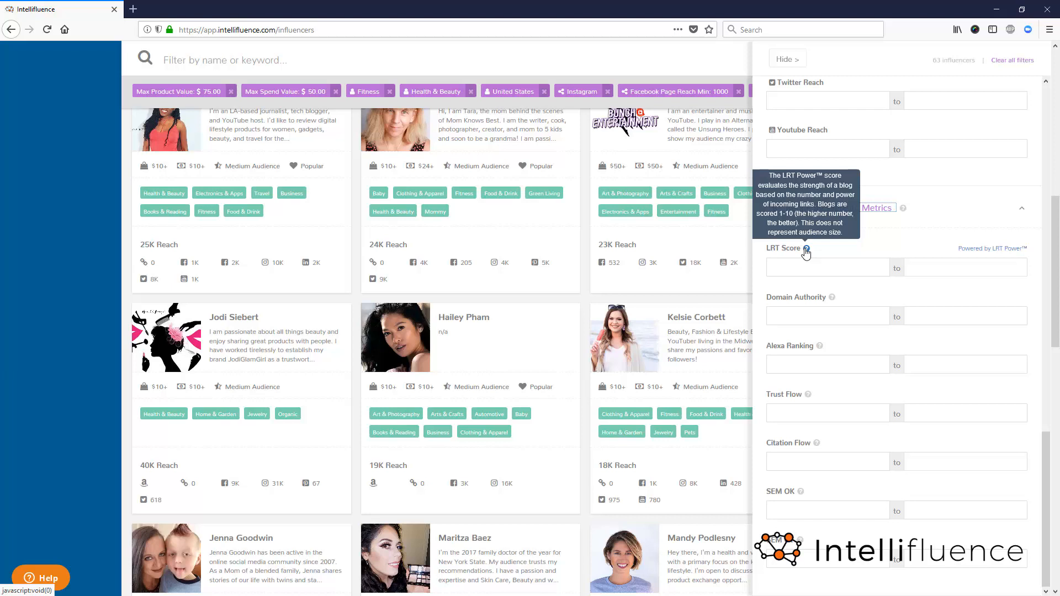
{"action": "mouse_move", "coordinate": [832, 298]}
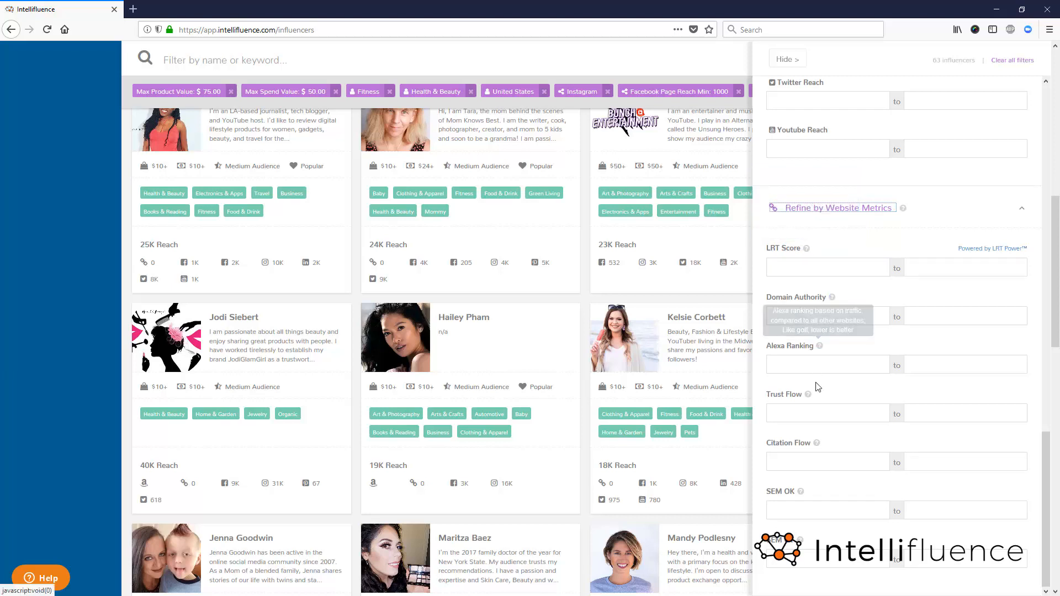
{"action": "mouse_move", "coordinate": [809, 396]}
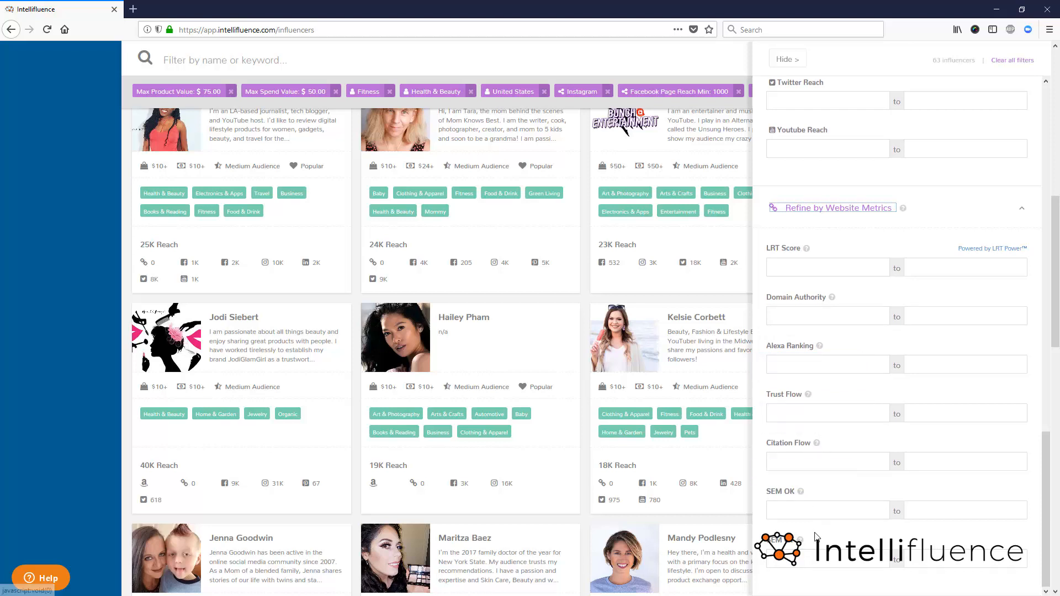
{"action": "mouse_move", "coordinate": [801, 543]}
{"action": "scroll", "coordinate": [899, 348], "scroll_direction": "up", "scroll_amount": 5}
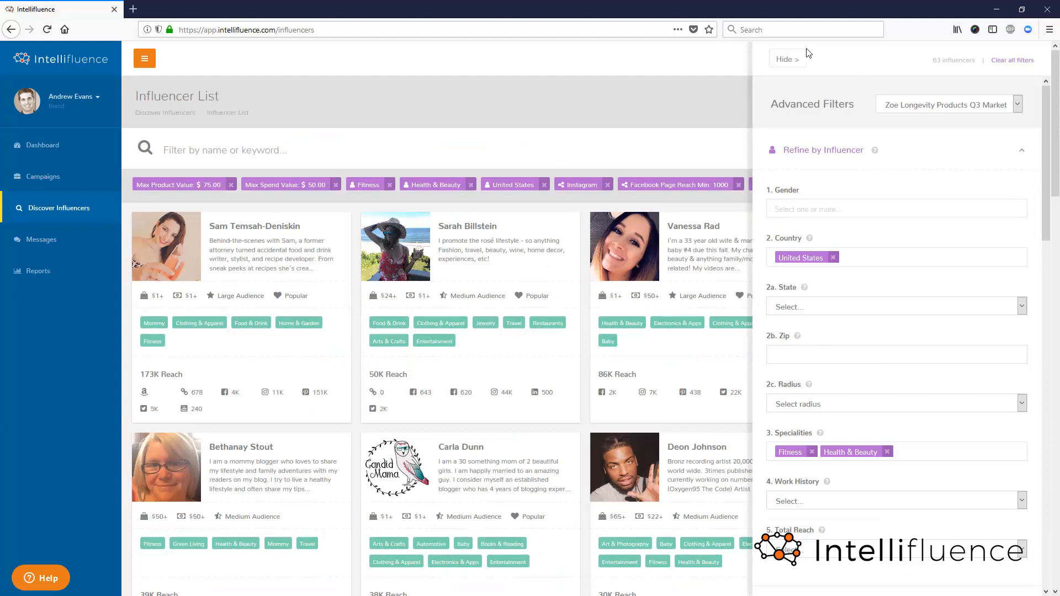
- Hide the advanced filters, remove the Facebook Page minimum reach filter and look over the influencer list
{"action": "left_click", "coordinate": [799, 57]}
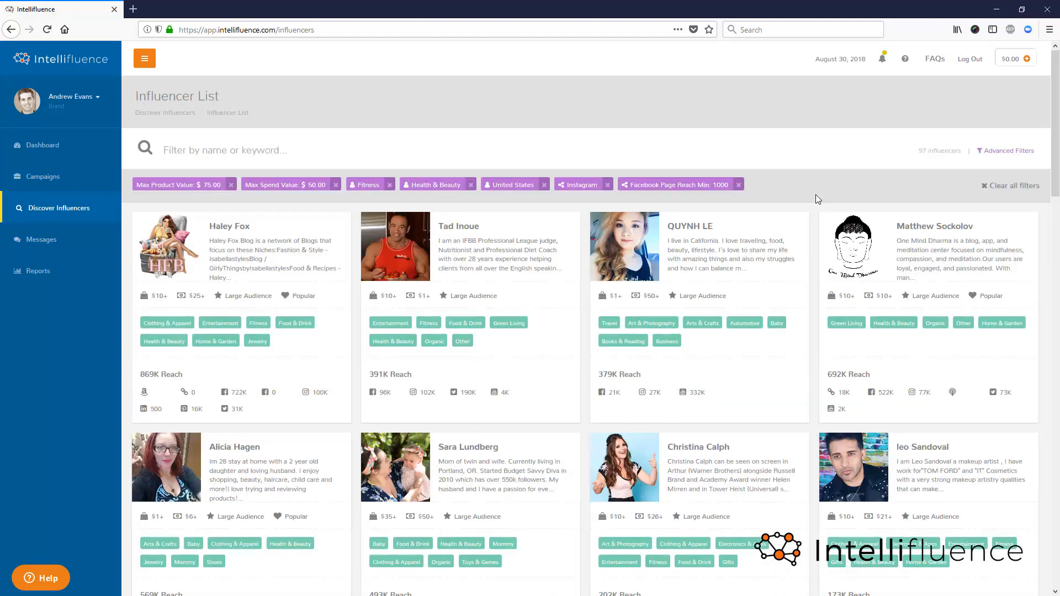
{"action": "left_click", "coordinate": [738, 185]}
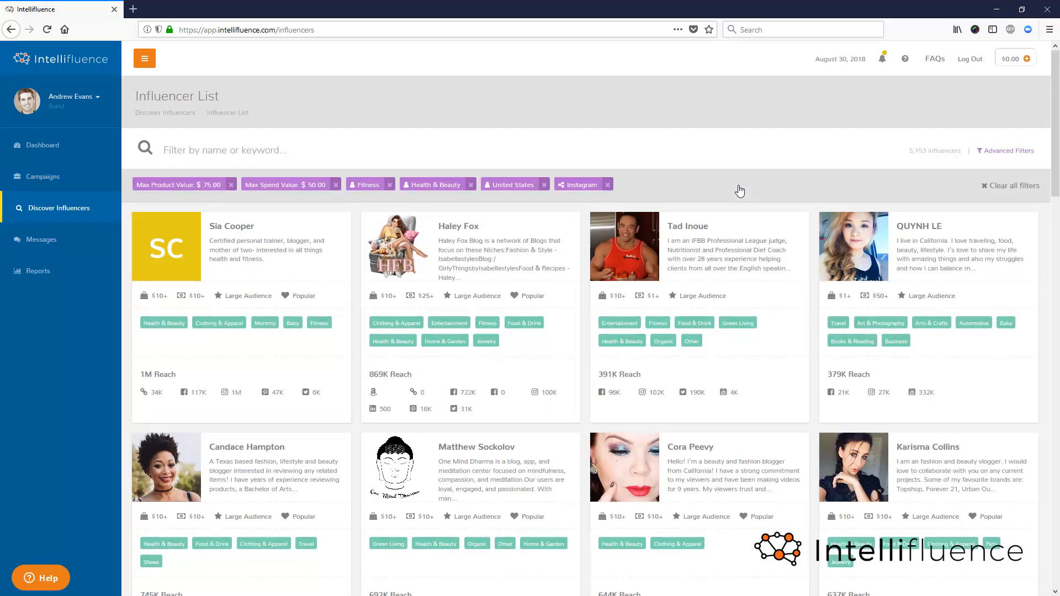
{"action": "scroll", "coordinate": [695, 259], "scroll_direction": "down", "scroll_amount": 1}
{"action": "scroll", "coordinate": [441, 166], "scroll_direction": "up", "scroll_amount": 1}
- Search the influencers for the keyword "supplements" and reopen the advanced filters
{"action": "left_click", "coordinate": [239, 150]}
{"action": "type", "text": "su"}
{"action": "key", "text": "BackSpace"}
{"action": "type", "text": "upplements"}
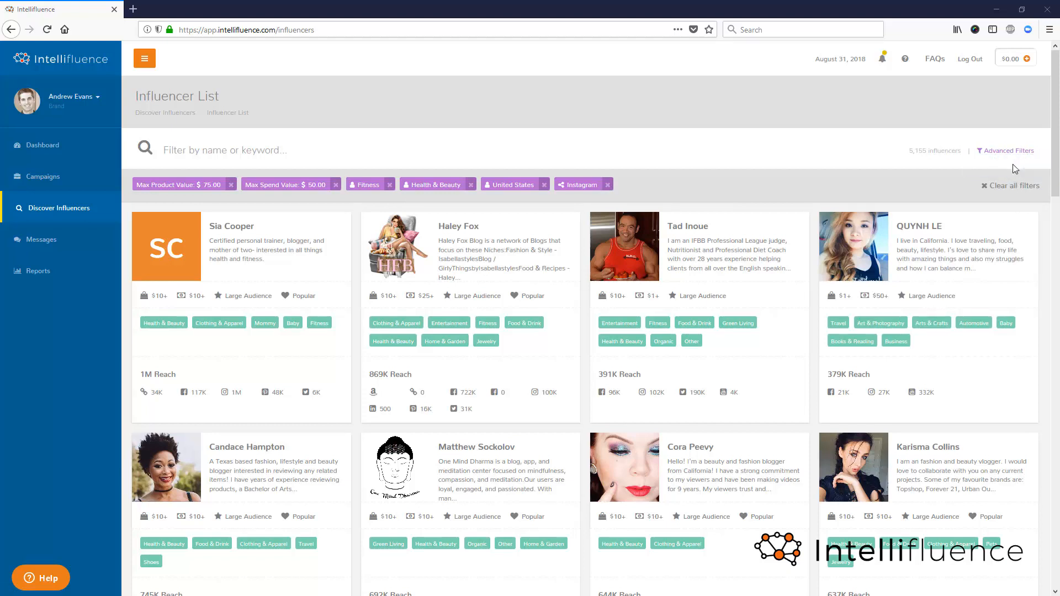
{"action": "left_click", "coordinate": [1020, 150]}
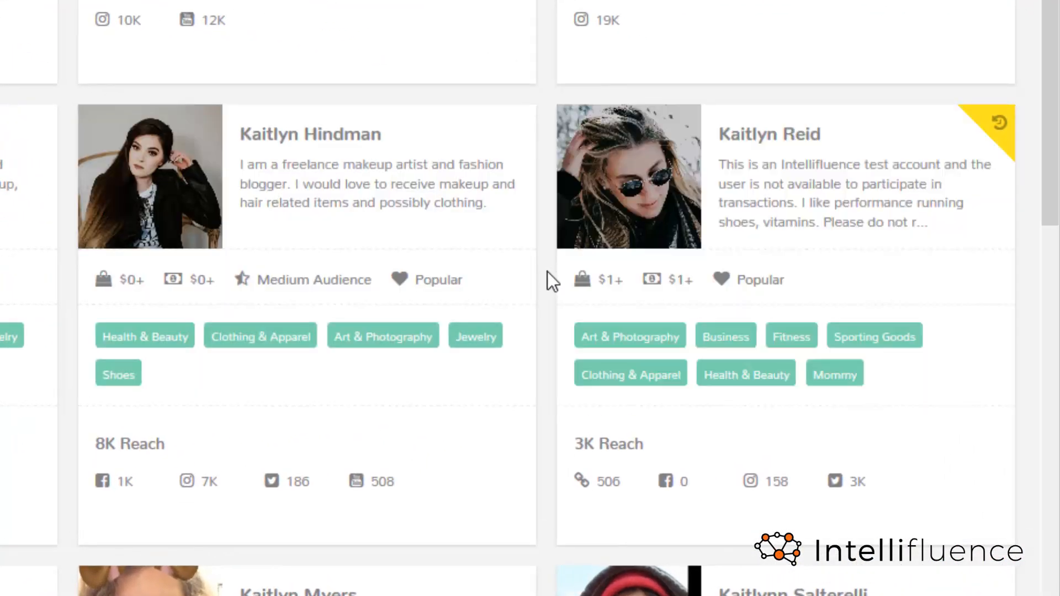
- Open the profile of the influencer marked as previously worked with, review the reach, website metrics, badges and work history, and close it
{"action": "mouse_move", "coordinate": [889, 290]}
{"action": "mouse_move", "coordinate": [671, 259]}
{"action": "mouse_move", "coordinate": [558, 393]}
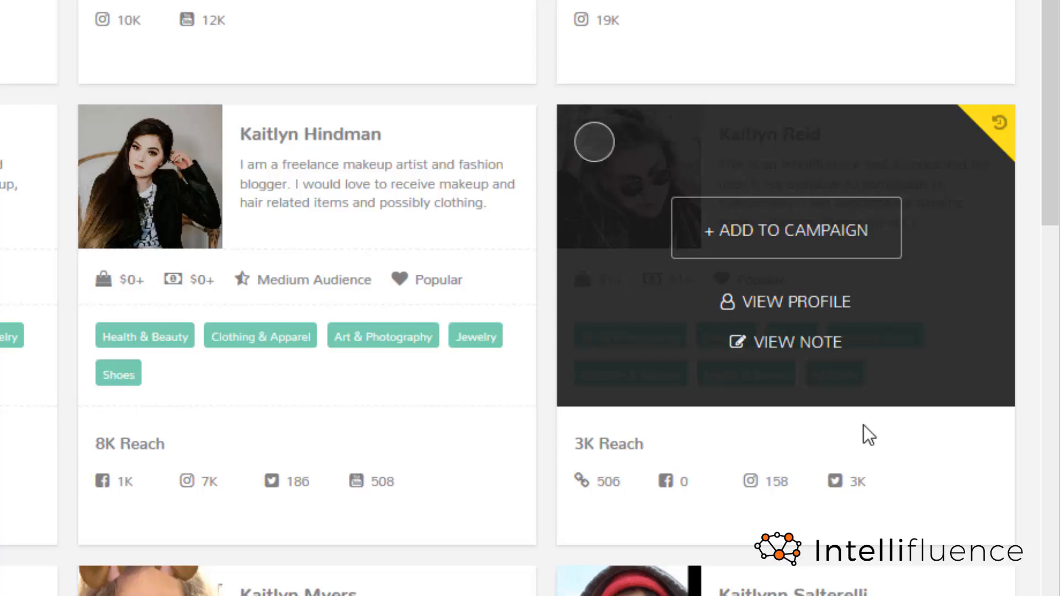
{"action": "left_click", "coordinate": [826, 312]}
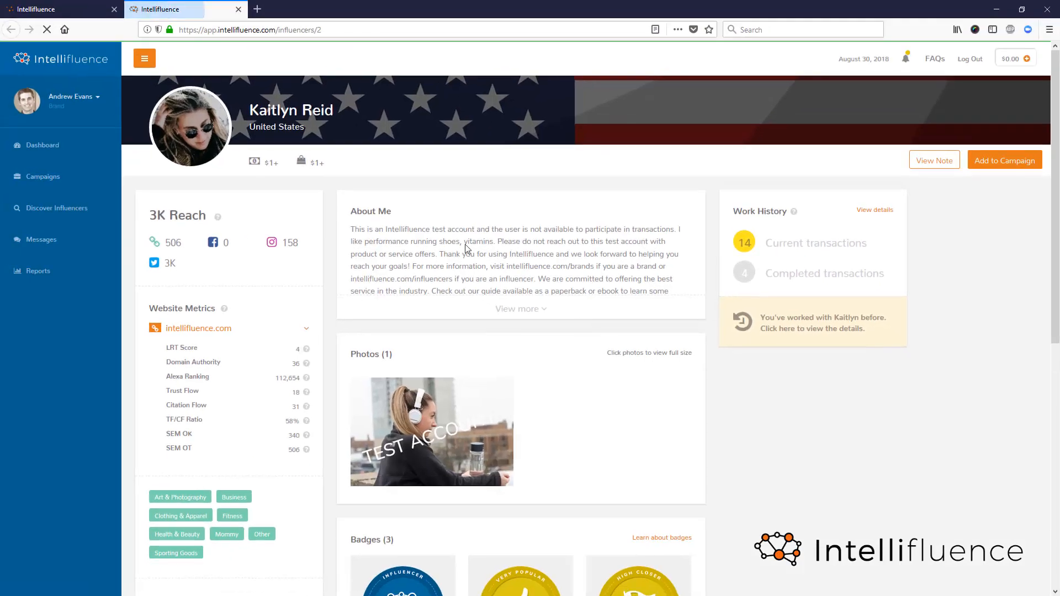
{"action": "left_click", "coordinate": [511, 309]}
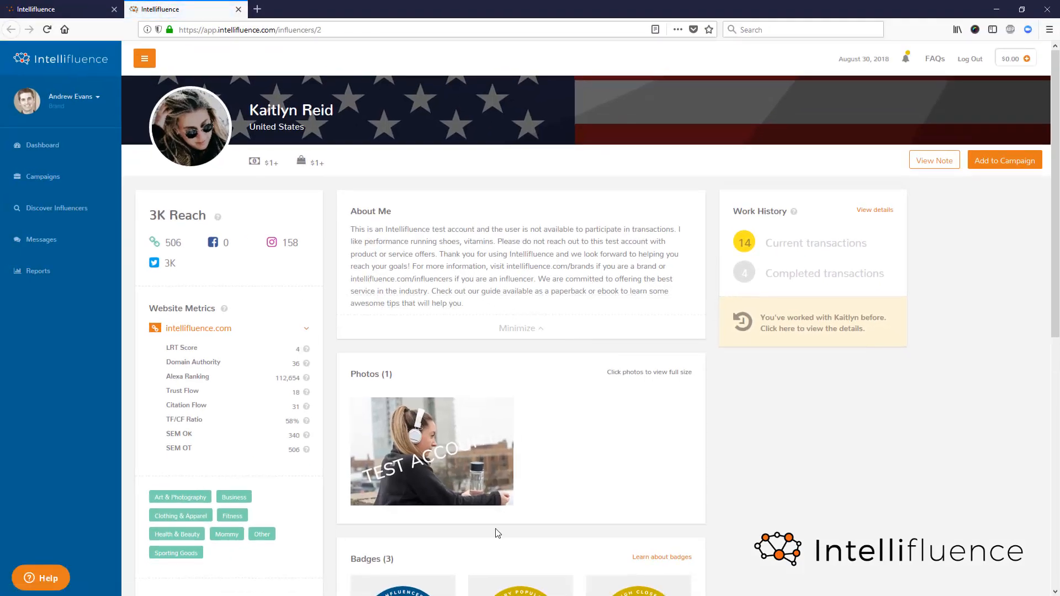
{"action": "scroll", "coordinate": [556, 503], "scroll_direction": "down", "scroll_amount": 5}
{"action": "scroll", "coordinate": [191, 156], "scroll_direction": "up", "scroll_amount": 3}
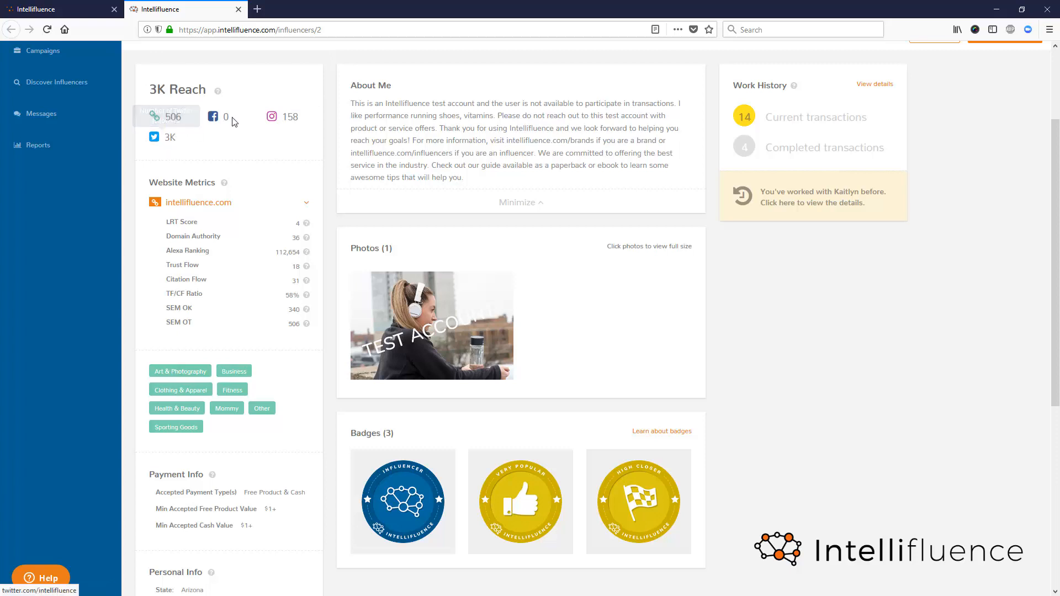
{"action": "scroll", "coordinate": [241, 97], "scroll_direction": "up", "scroll_amount": 2}
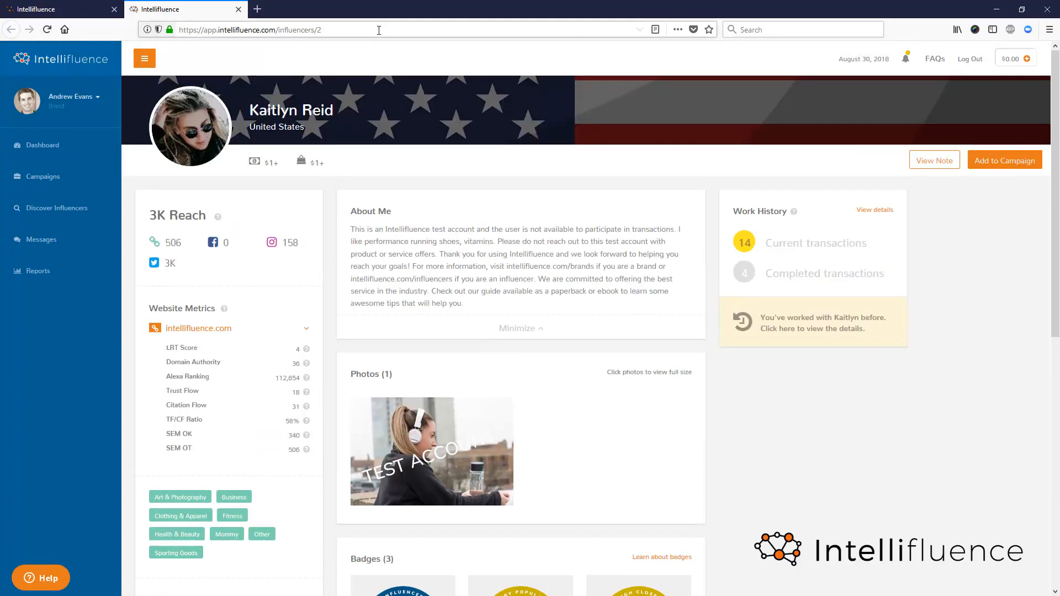
{"action": "left_click", "coordinate": [238, 10]}
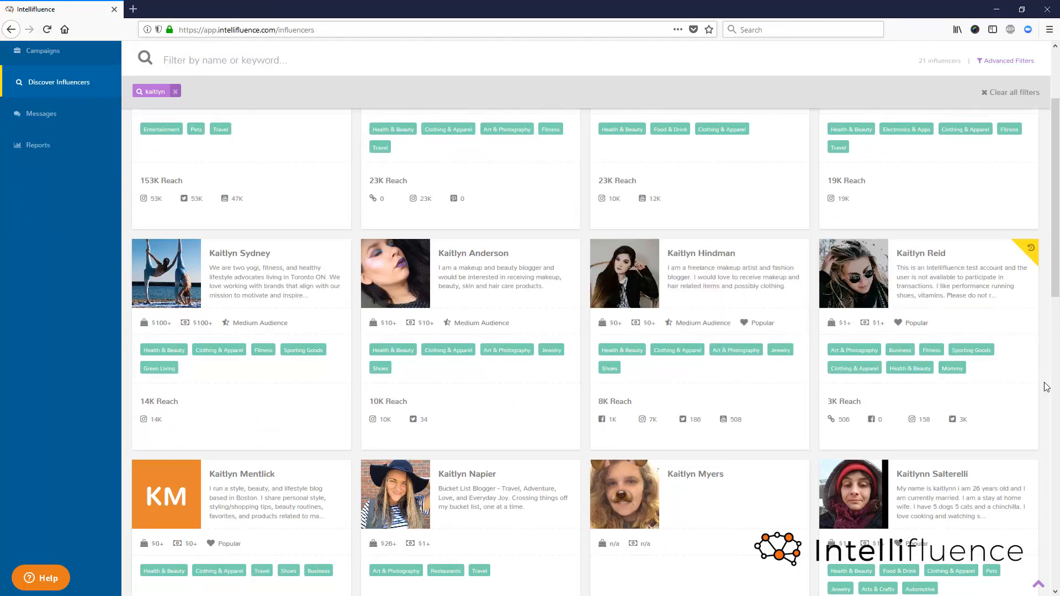
- Add the previously worked-with influencer to the Zoe Longevity Products Q3 Marketing Campaign and go to that campaign
{"action": "mouse_move", "coordinate": [922, 400]}
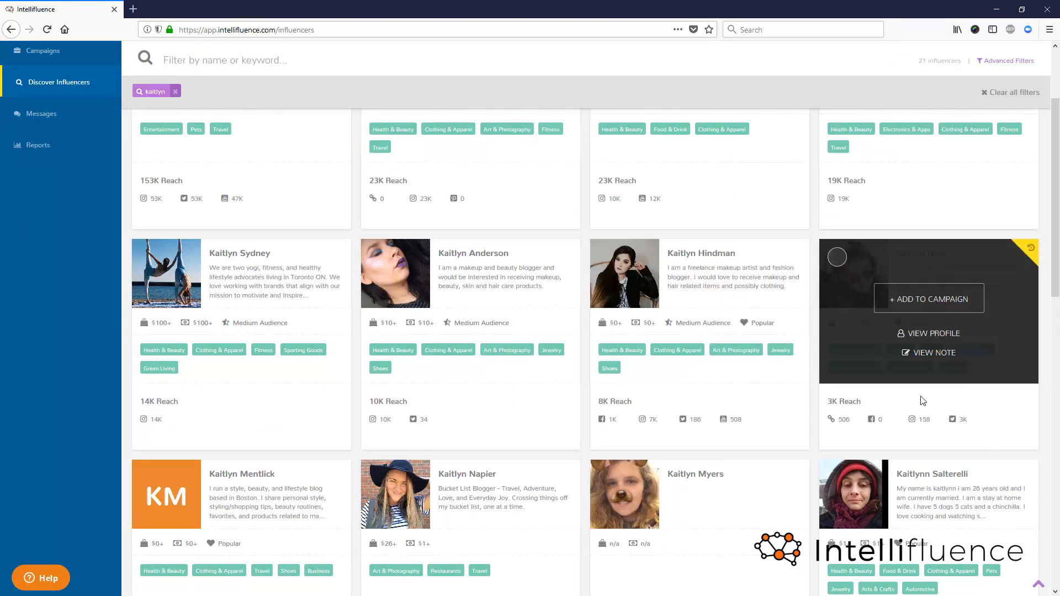
{"action": "left_click", "coordinate": [925, 309]}
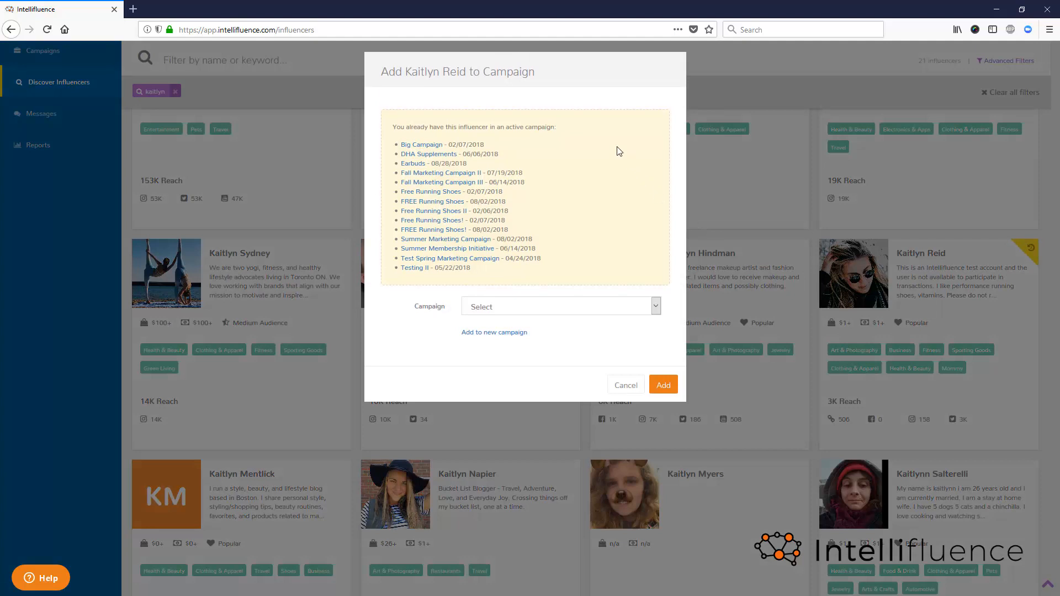
{"action": "left_click", "coordinate": [554, 309]}
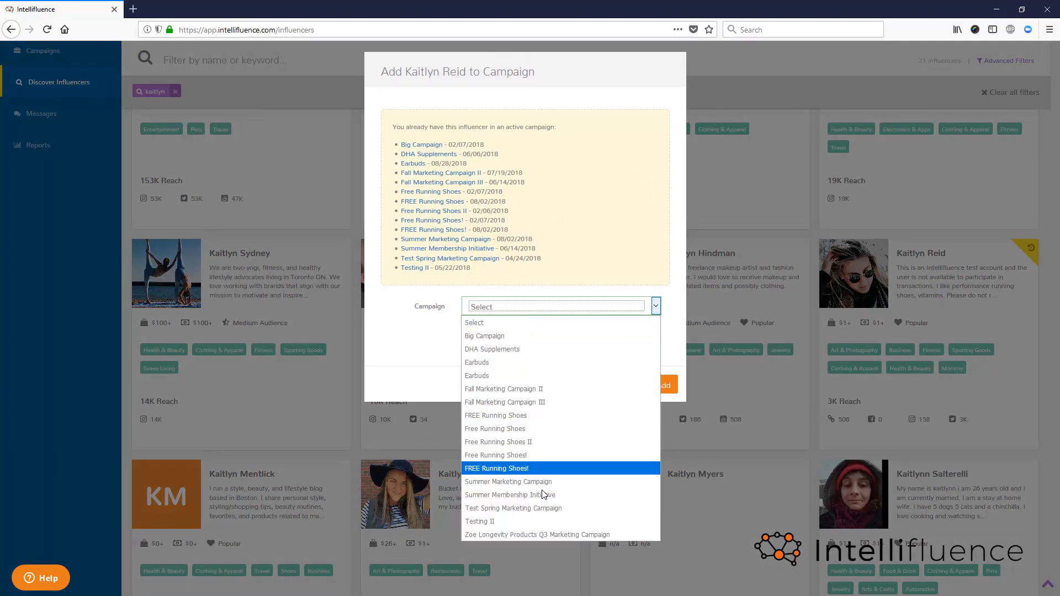
{"action": "left_click", "coordinate": [561, 531]}
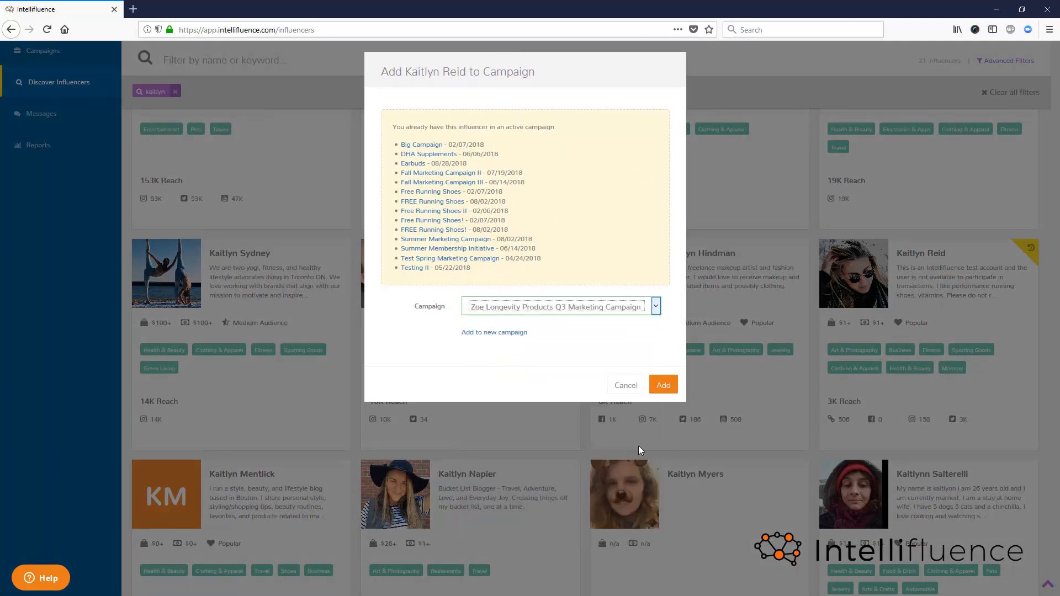
{"action": "left_click", "coordinate": [663, 388]}
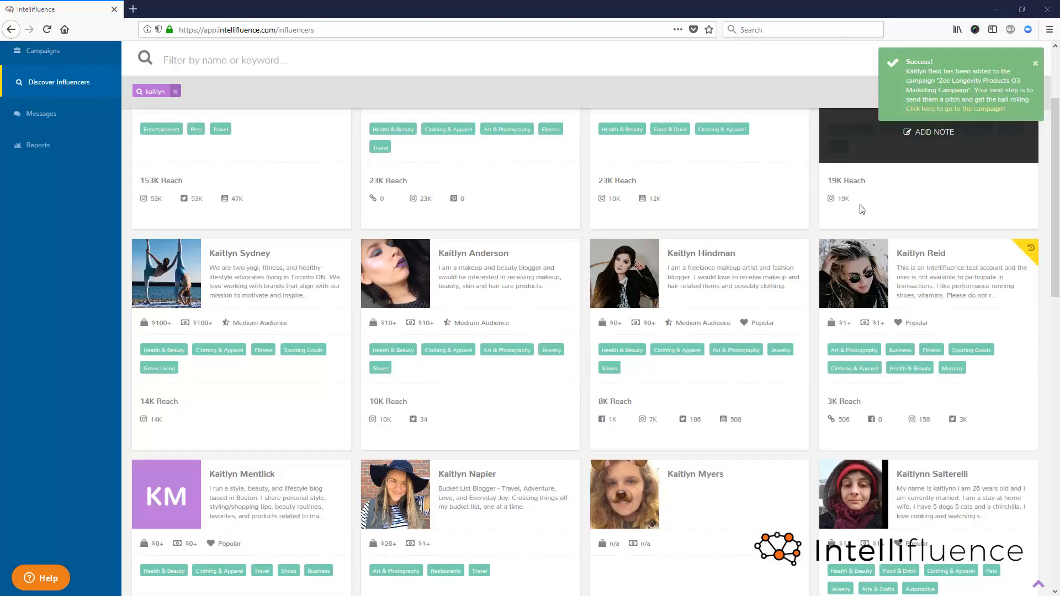
{"action": "left_click", "coordinate": [973, 113]}
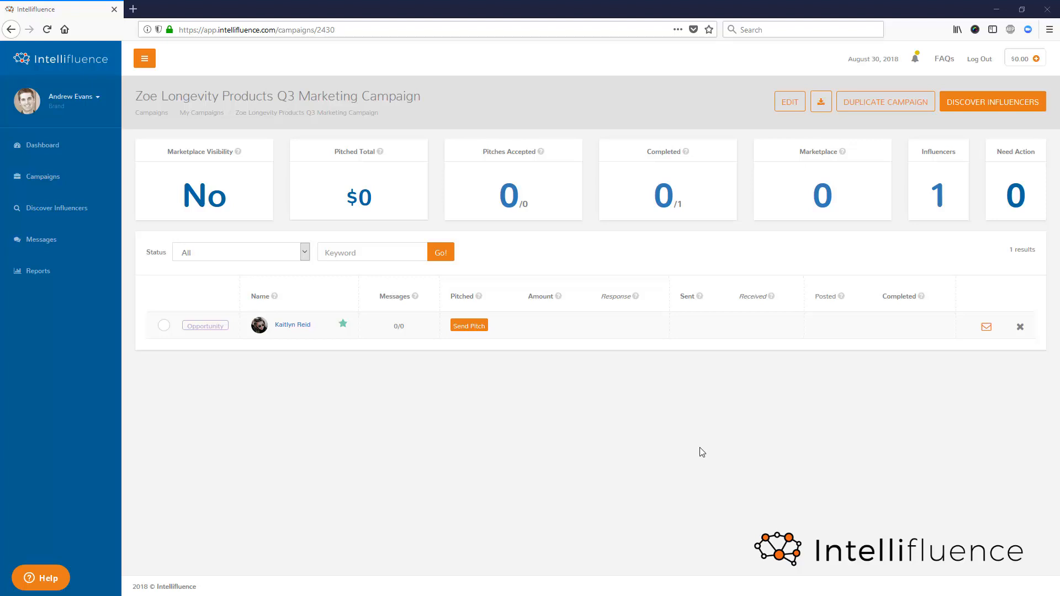
- Open the Add Funds form, check which details a new payment card requires, and leave the card form without adding one
{"action": "left_click", "coordinate": [1036, 60]}
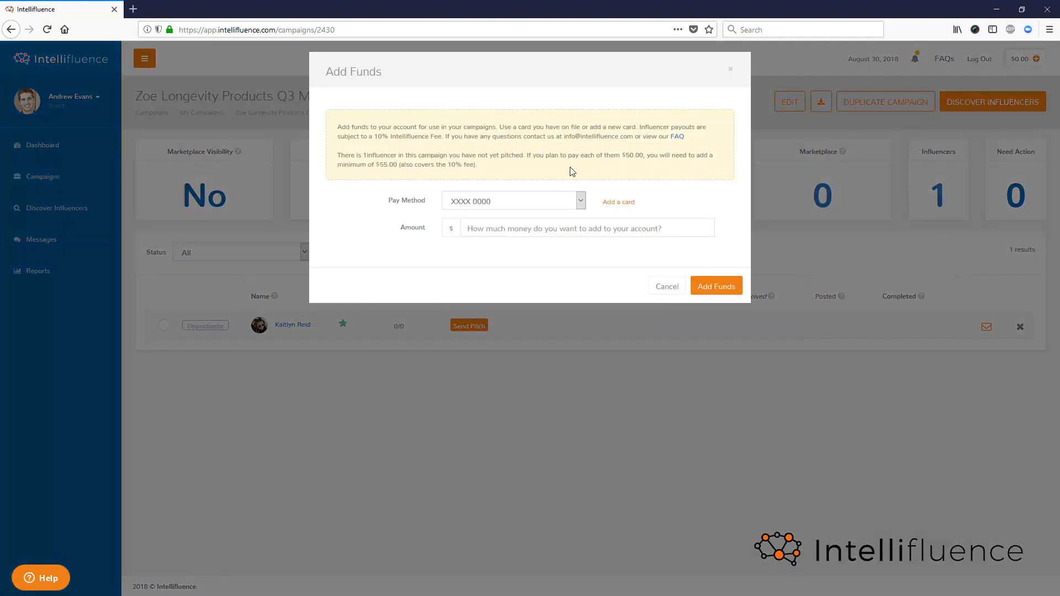
{"action": "left_click", "coordinate": [518, 229]}
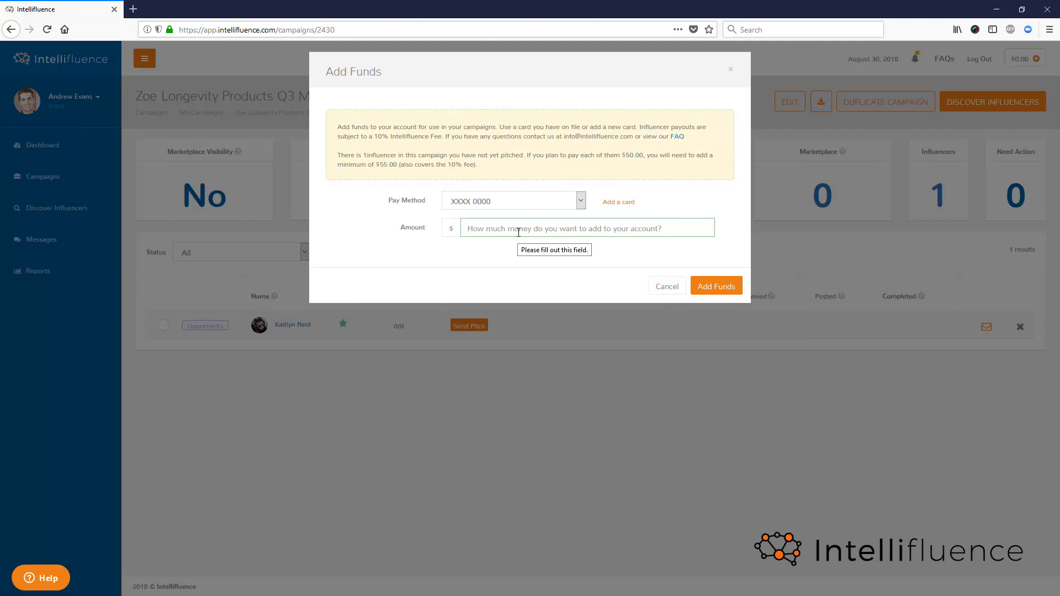
{"action": "left_click", "coordinate": [626, 202]}
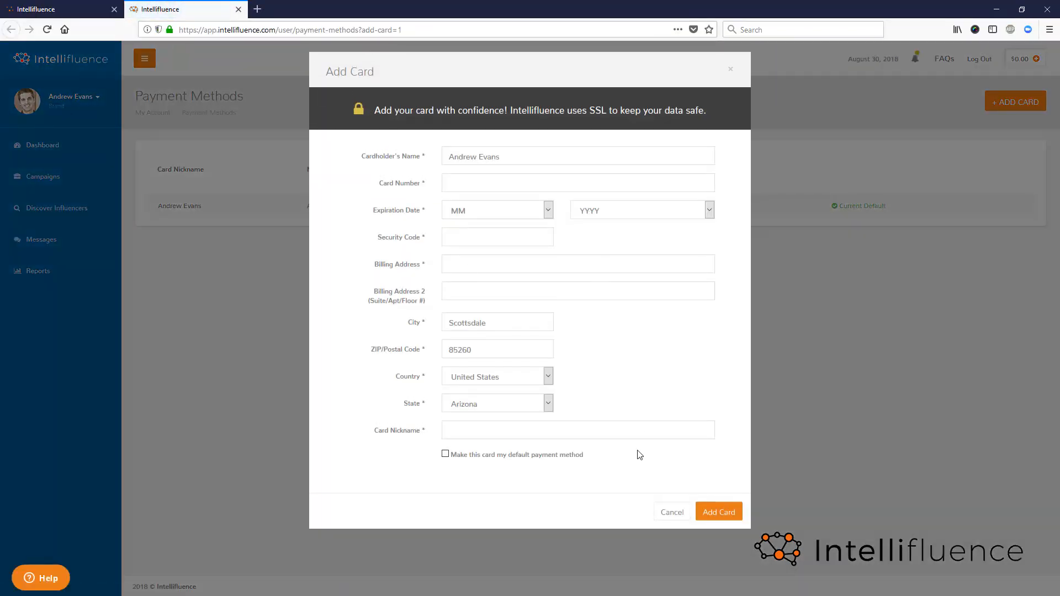
{"action": "left_click", "coordinate": [665, 512]}
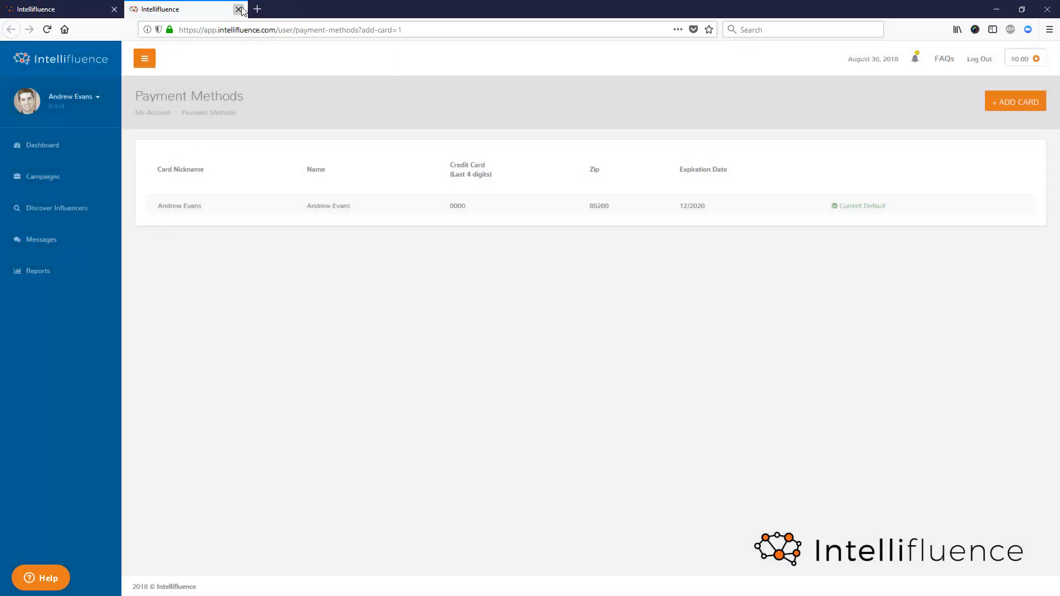
{"action": "left_click", "coordinate": [238, 9]}
- Enter $3000 as the amount to add to the account and close the Add Funds form
{"action": "left_click", "coordinate": [532, 226]}
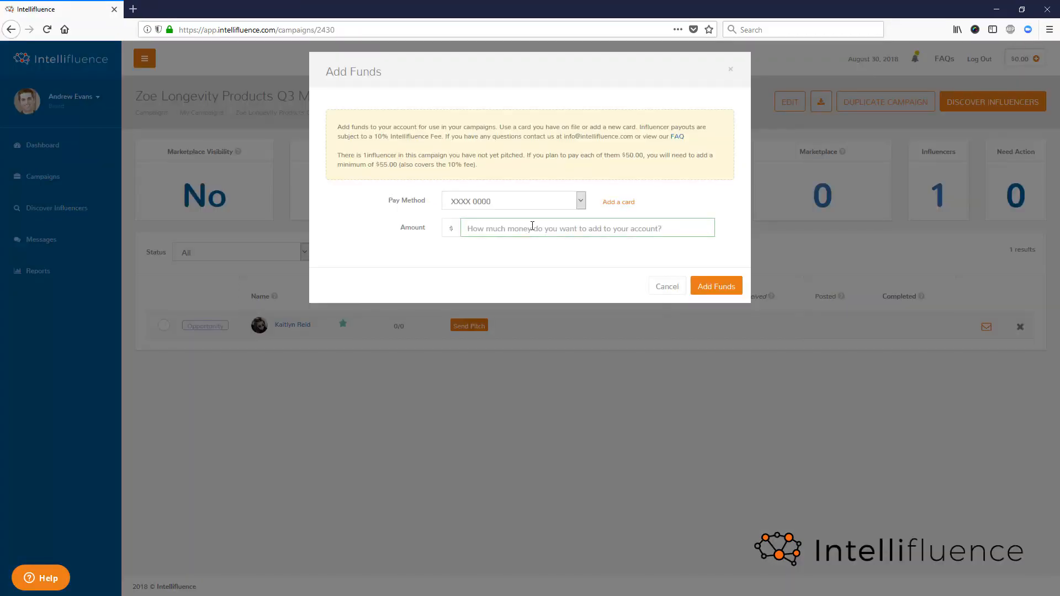
{"action": "type", "text": "3000"}
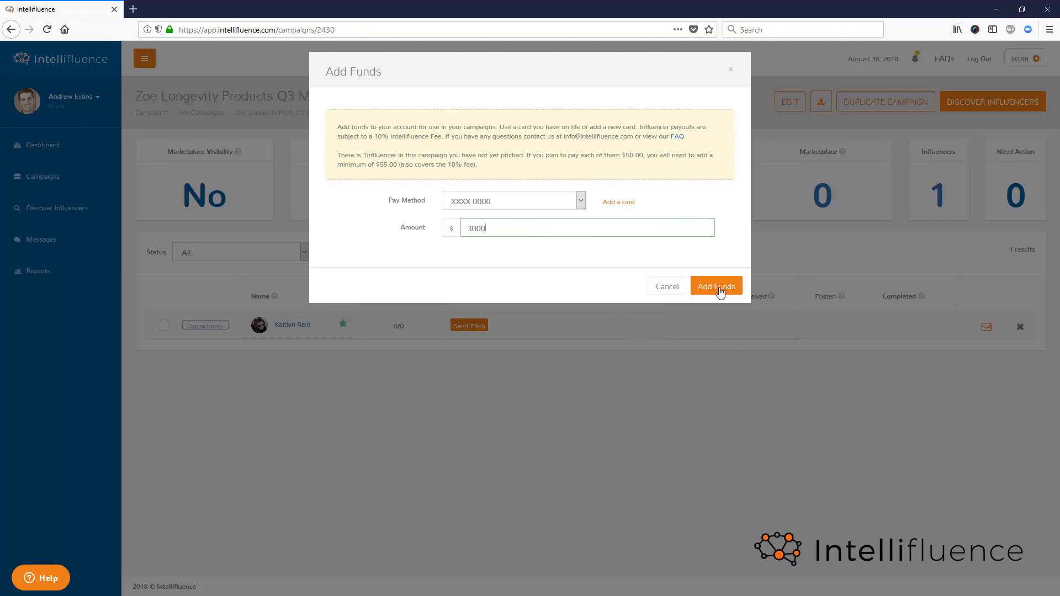
{"action": "left_click", "coordinate": [673, 294]}
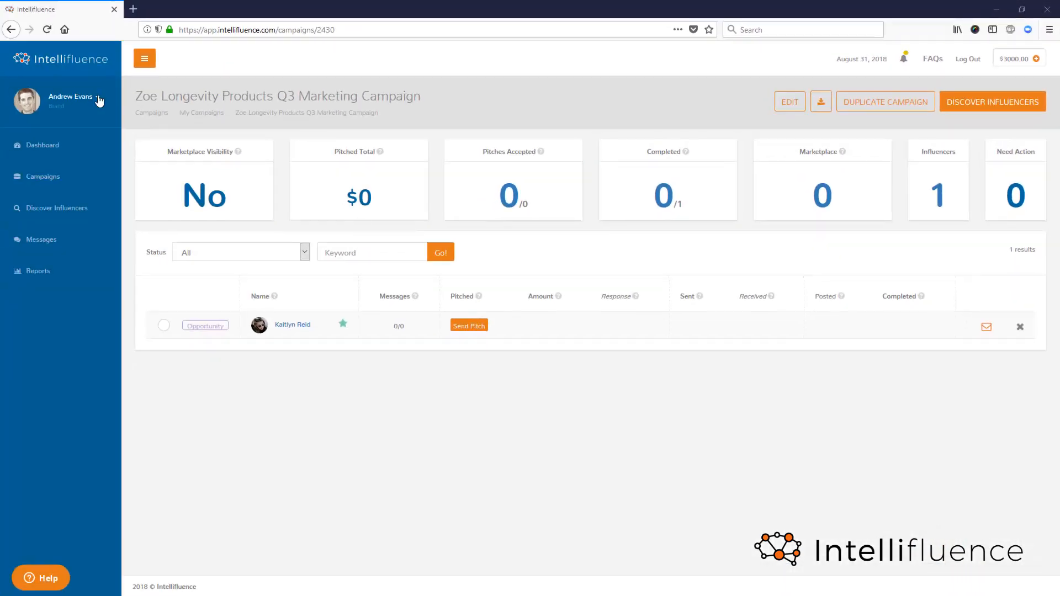
- Look in the account menu, select the campaign's influencer to check the bulk actions, and clear the selection
{"action": "left_click", "coordinate": [98, 99]}
{"action": "left_click", "coordinate": [164, 326]}
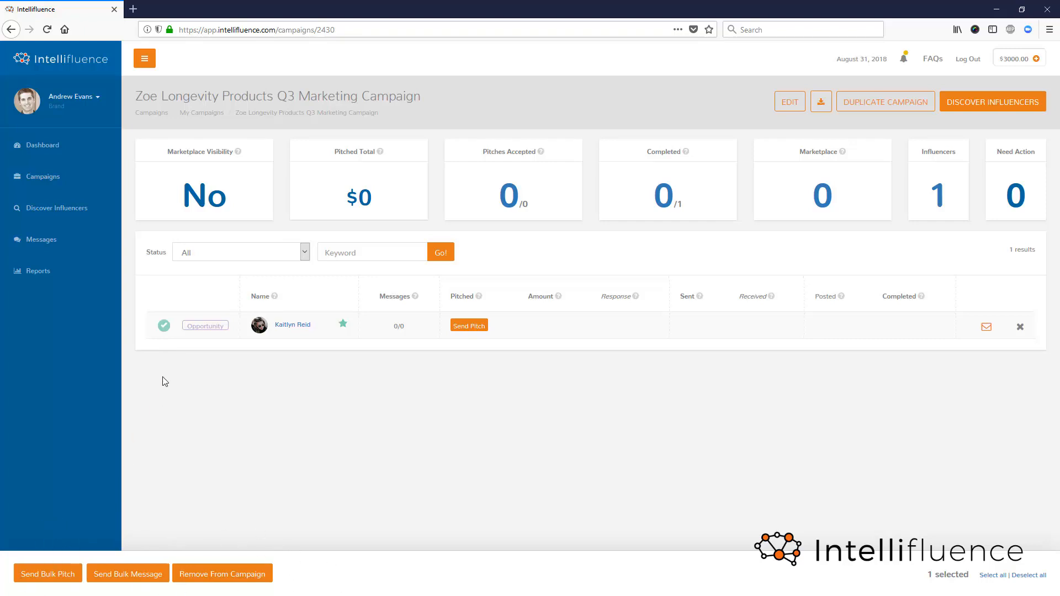
{"action": "left_click", "coordinate": [160, 332]}
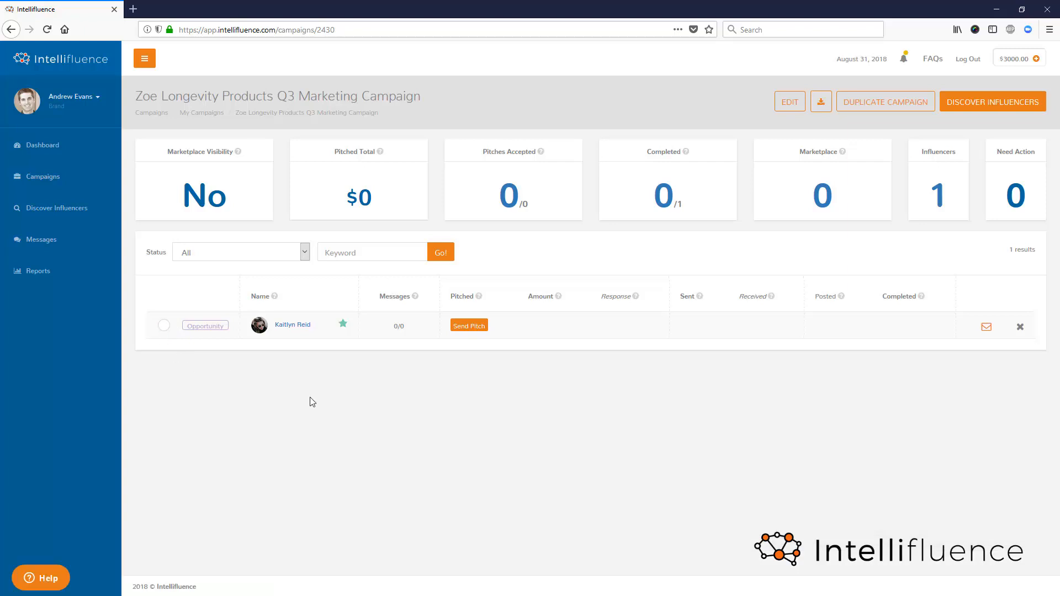
- Open the pitch form for the campaign's influencer, read through its required work text, and leave the form without sending
{"action": "left_click", "coordinate": [468, 327]}
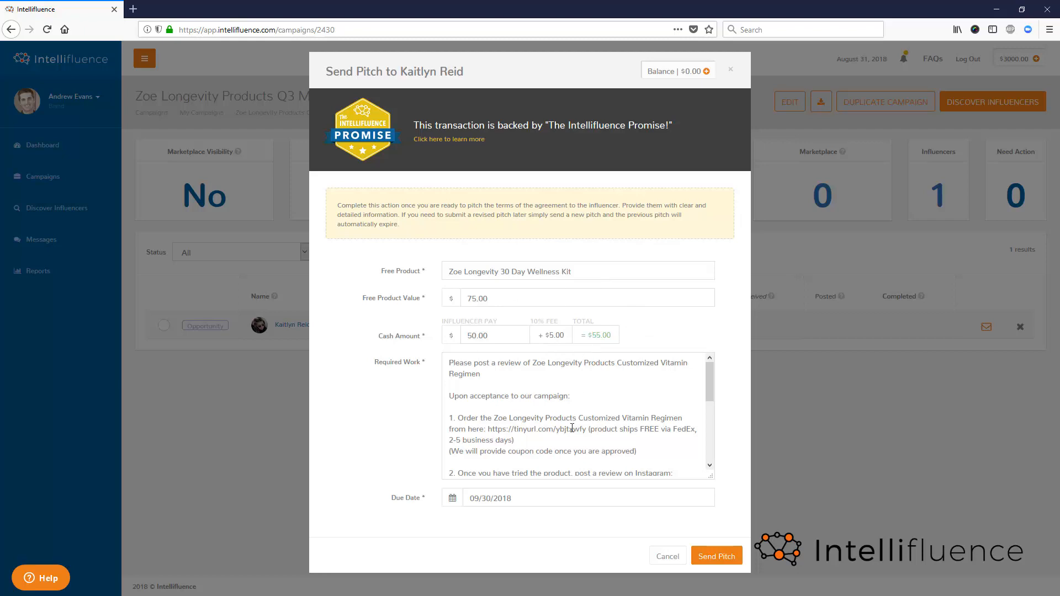
{"action": "scroll", "coordinate": [525, 458], "scroll_direction": "down", "scroll_amount": 3}
{"action": "left_click", "coordinate": [517, 435]}
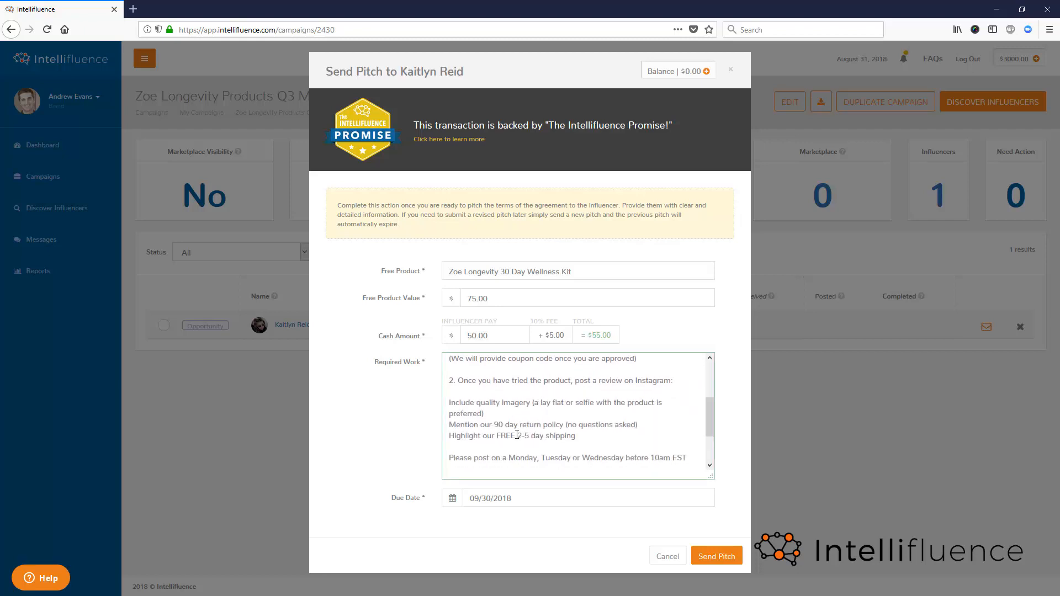
{"action": "scroll", "coordinate": [587, 417], "scroll_direction": "up", "scroll_amount": 3}
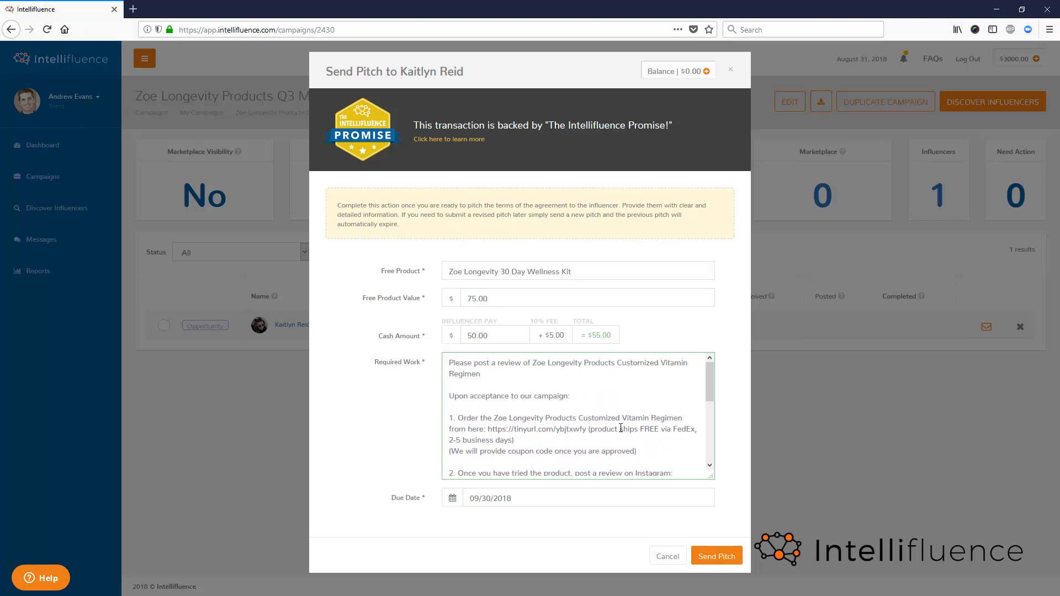
{"action": "left_click", "coordinate": [668, 556]}
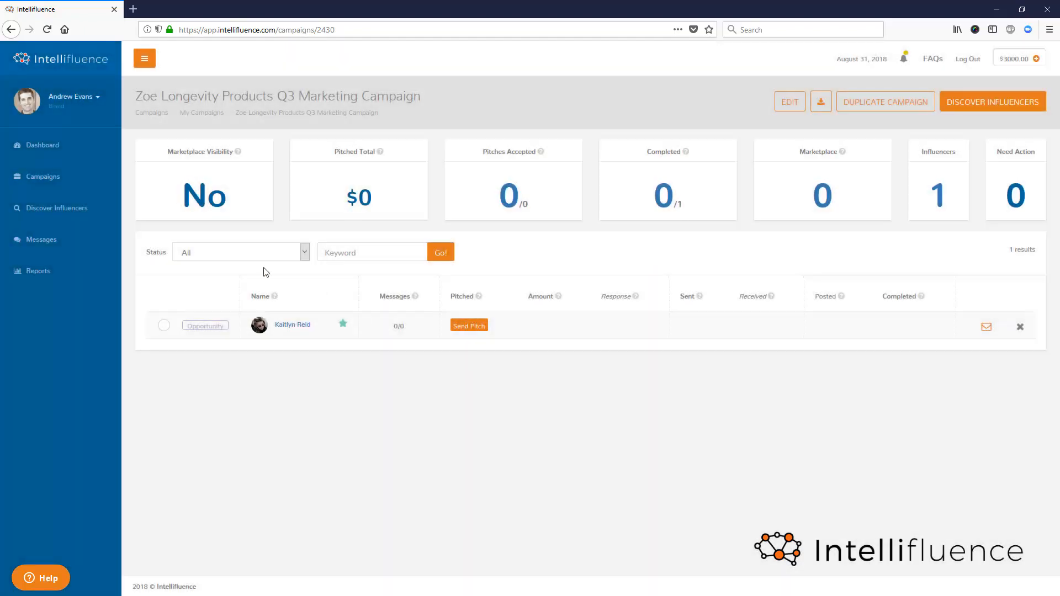
- Open the Zoe Longevity Products Q3 Marketing Campaign for editing, review its settings down to the posting don'ts, and leave without saving
{"action": "left_click", "coordinate": [63, 186]}
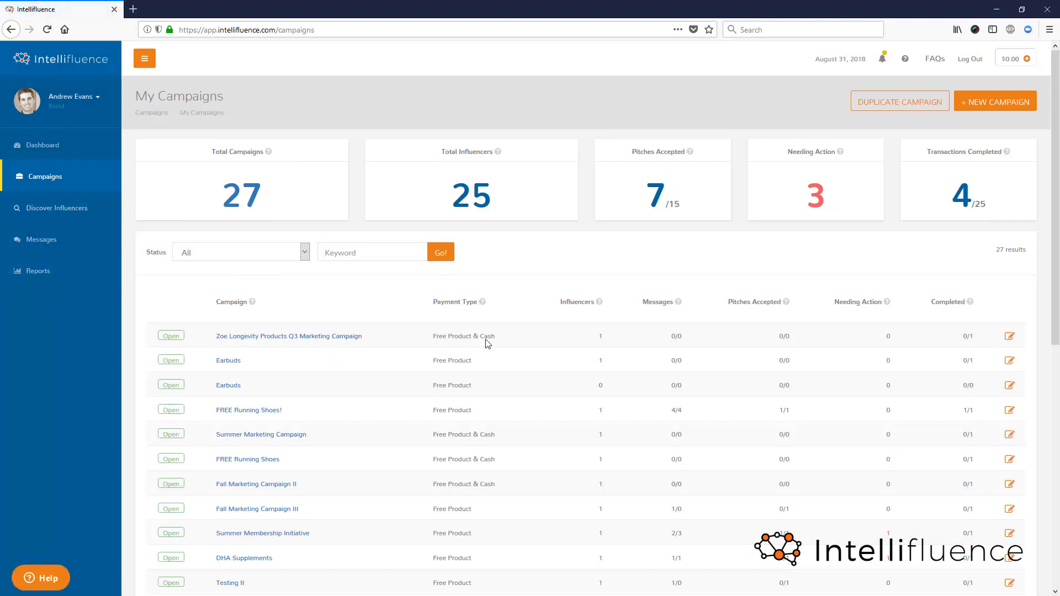
{"action": "left_click", "coordinate": [1009, 336]}
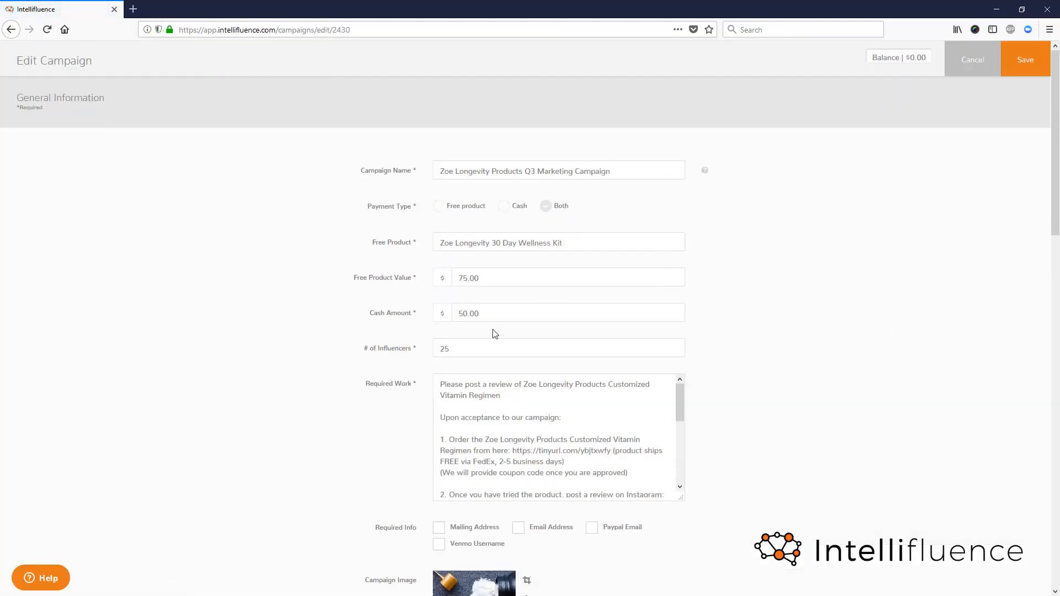
{"action": "scroll", "coordinate": [495, 334], "scroll_direction": "down", "scroll_amount": 15}
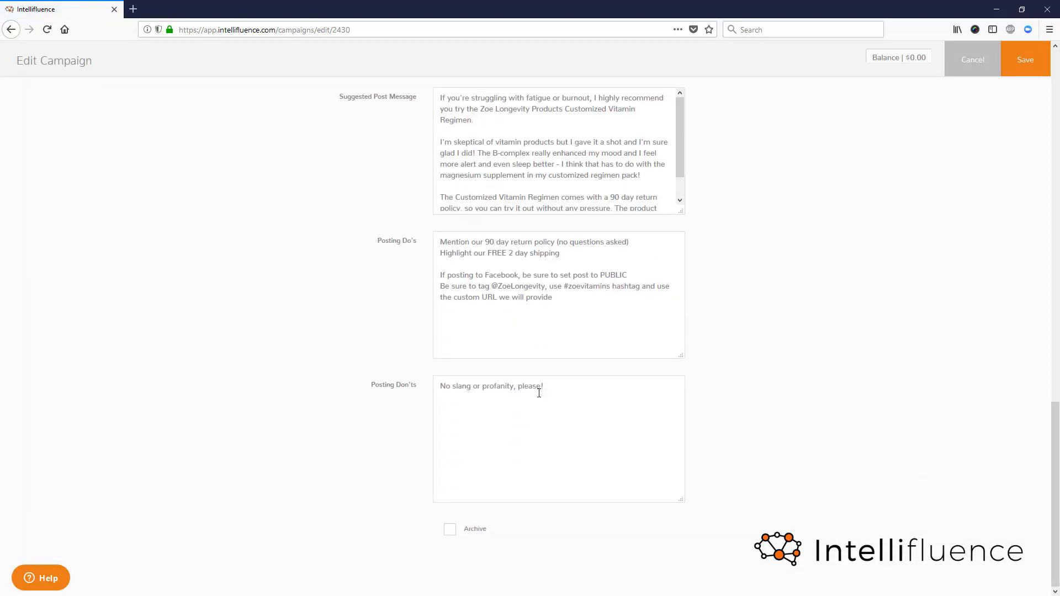
{"action": "scroll", "coordinate": [539, 393], "scroll_direction": "up", "scroll_amount": 15}
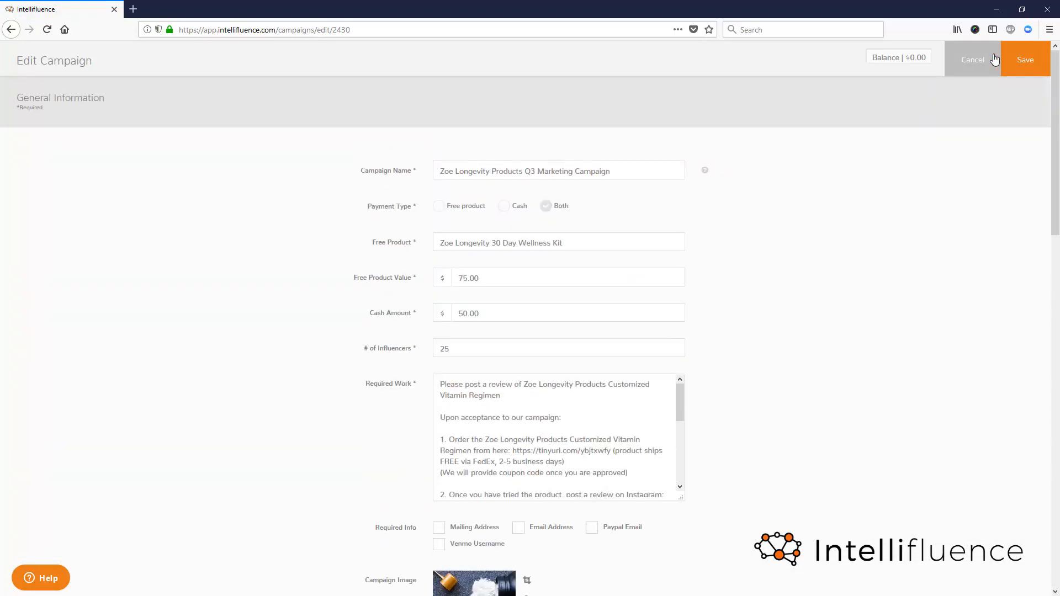
{"action": "left_click", "coordinate": [994, 59]}
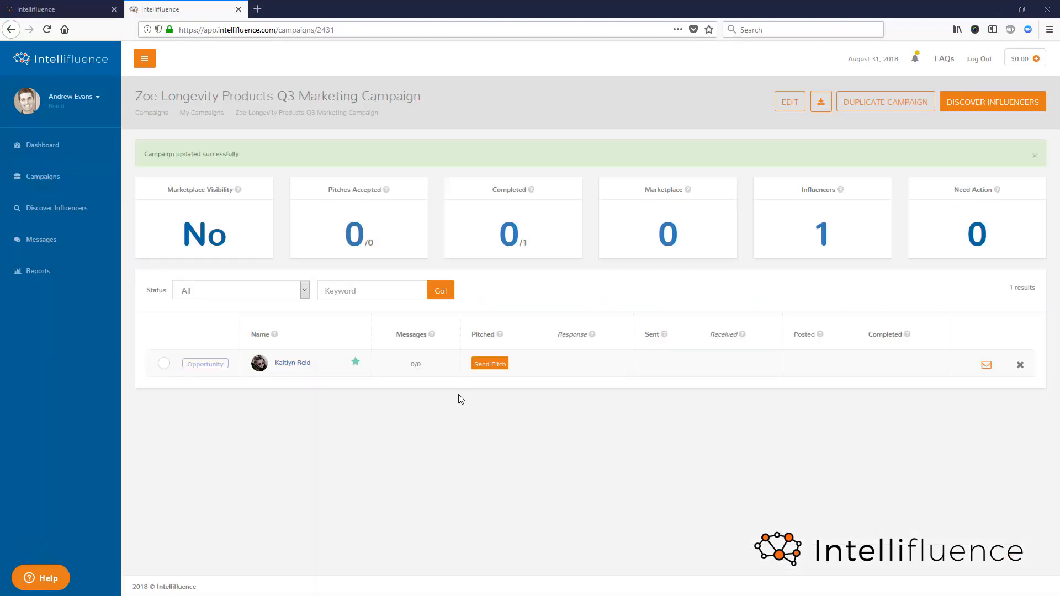
- Send the influencer the free-product pitch for the Zoe Longevity 30 Day Wellness Kit, valued at $75.00 and due 09/30/2018
{"action": "left_click", "coordinate": [500, 367]}
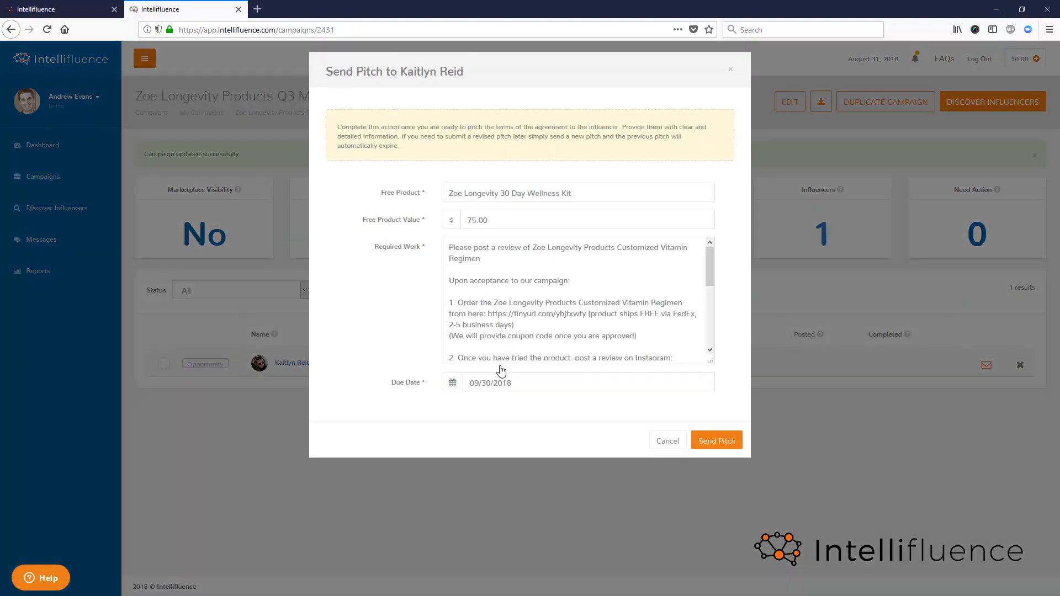
{"action": "left_click", "coordinate": [730, 441]}
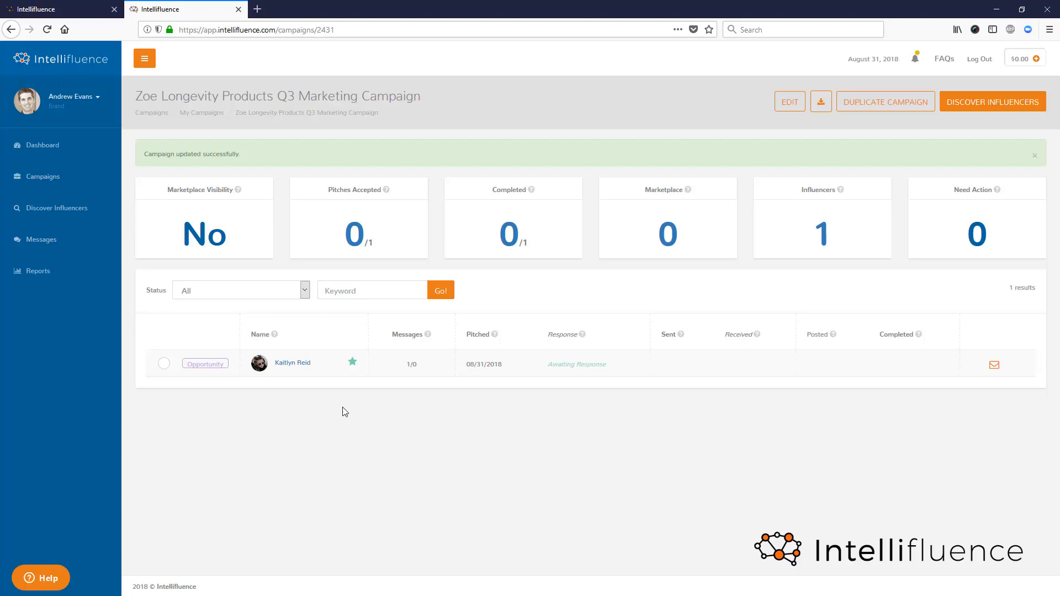
- Read the message history of the FREE Running Shoes! campaign, close it, and return to the Zoe Longevity Products Q3 Marketing Campaign
{"action": "left_click", "coordinate": [49, 243]}
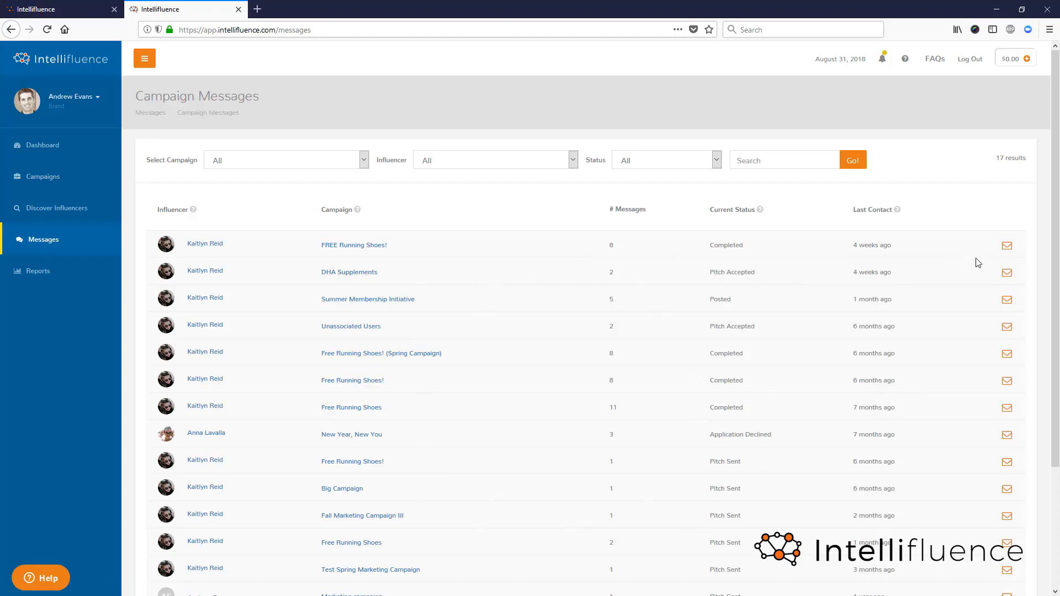
{"action": "left_click", "coordinate": [1007, 247]}
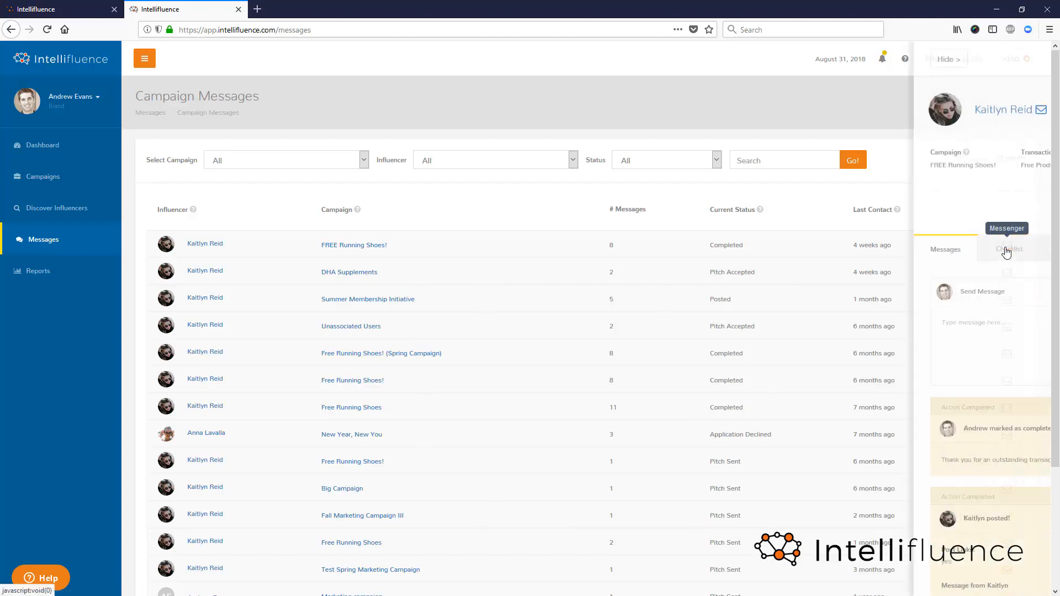
{"action": "scroll", "coordinate": [949, 442], "scroll_direction": "down", "scroll_amount": 10}
{"action": "scroll", "coordinate": [935, 495], "scroll_direction": "down", "scroll_amount": 10}
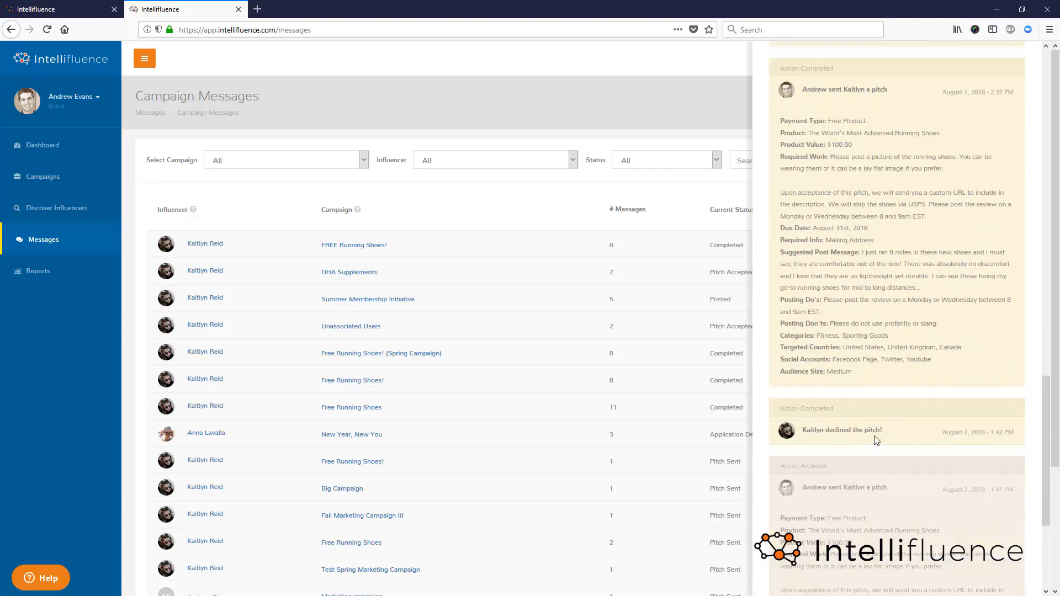
{"action": "scroll", "coordinate": [877, 390], "scroll_direction": "up", "scroll_amount": 15}
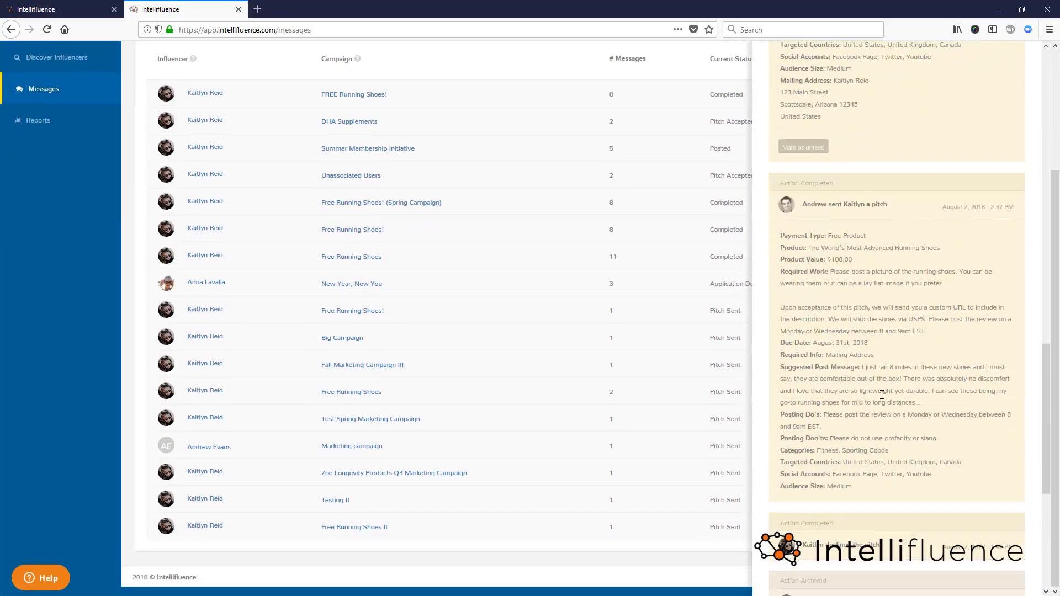
{"action": "scroll", "coordinate": [908, 373], "scroll_direction": "up", "scroll_amount": 5}
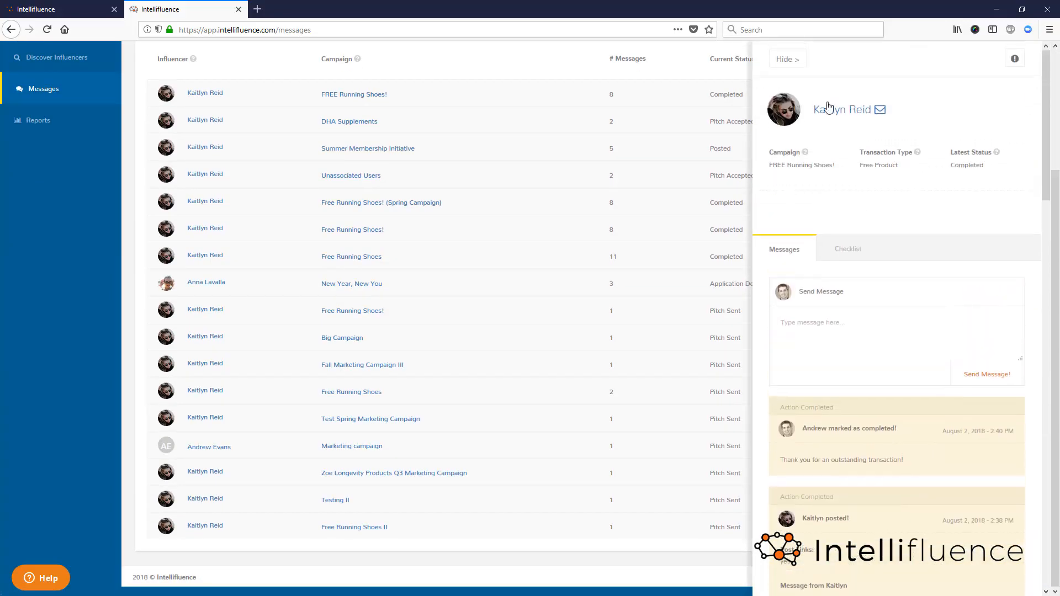
{"action": "left_click", "coordinate": [799, 64]}
{"action": "scroll", "coordinate": [142, 229], "scroll_direction": "up", "scroll_amount": 10}
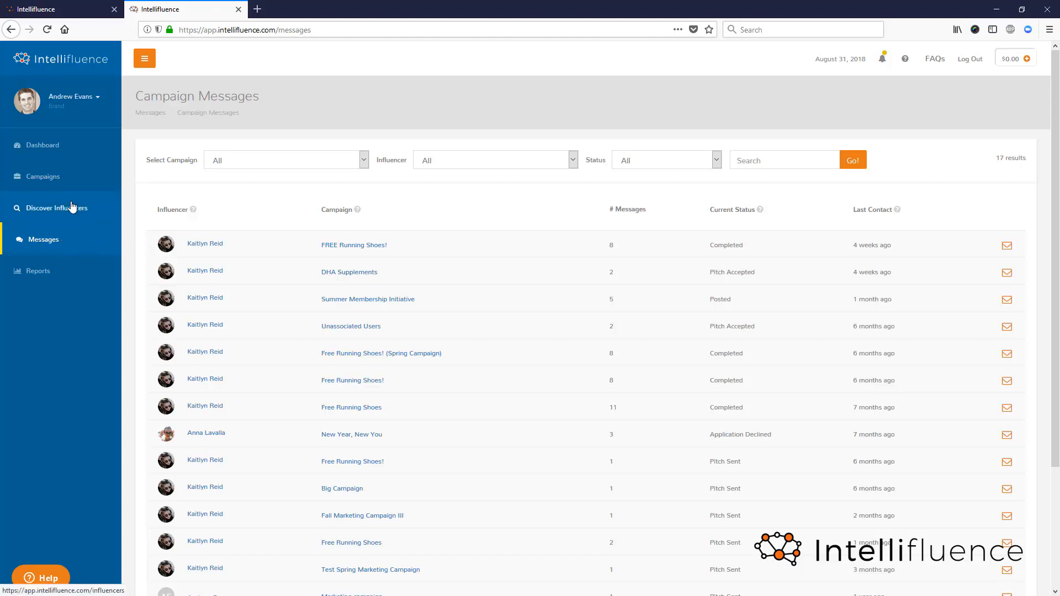
{"action": "left_click", "coordinate": [52, 177]}
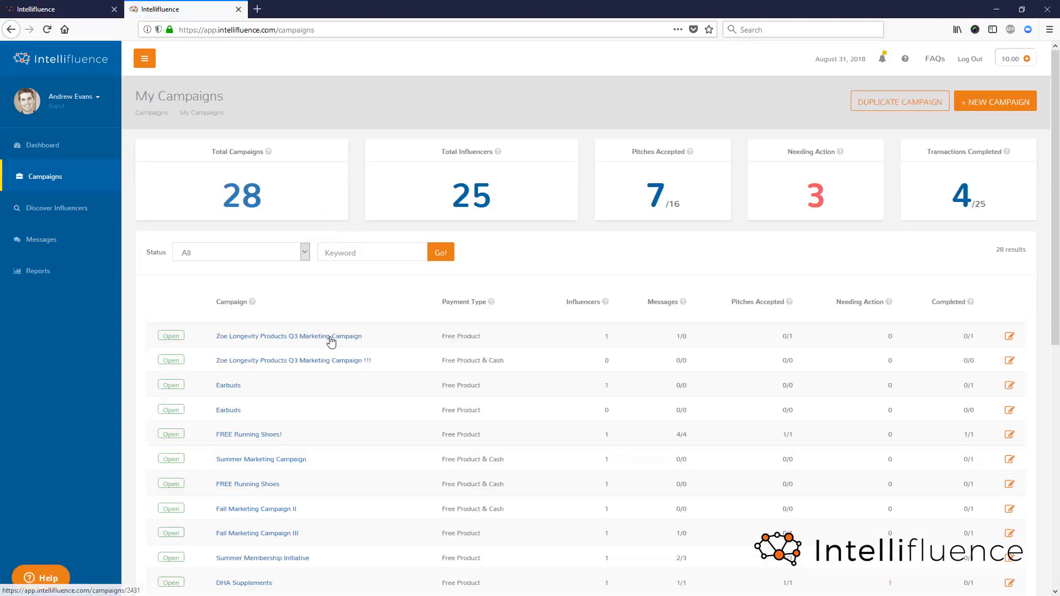
{"action": "left_click", "coordinate": [329, 337]}
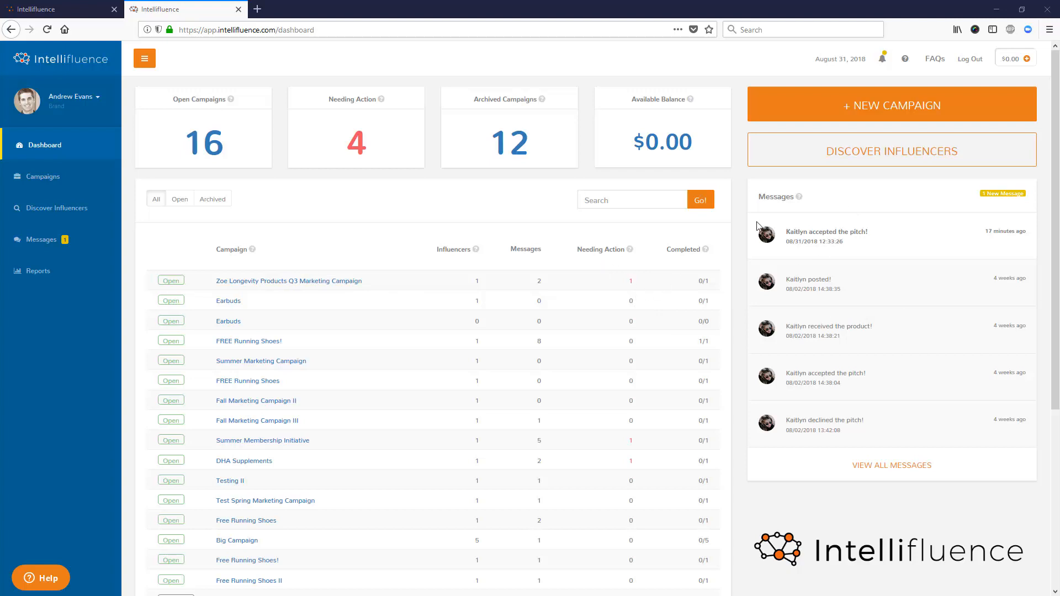
- Open the unread campaign message about the Zoe Longevity Products Q3 Marketing Campaign, read the influencer's response, and close the conversation
{"action": "left_click", "coordinate": [50, 244]}
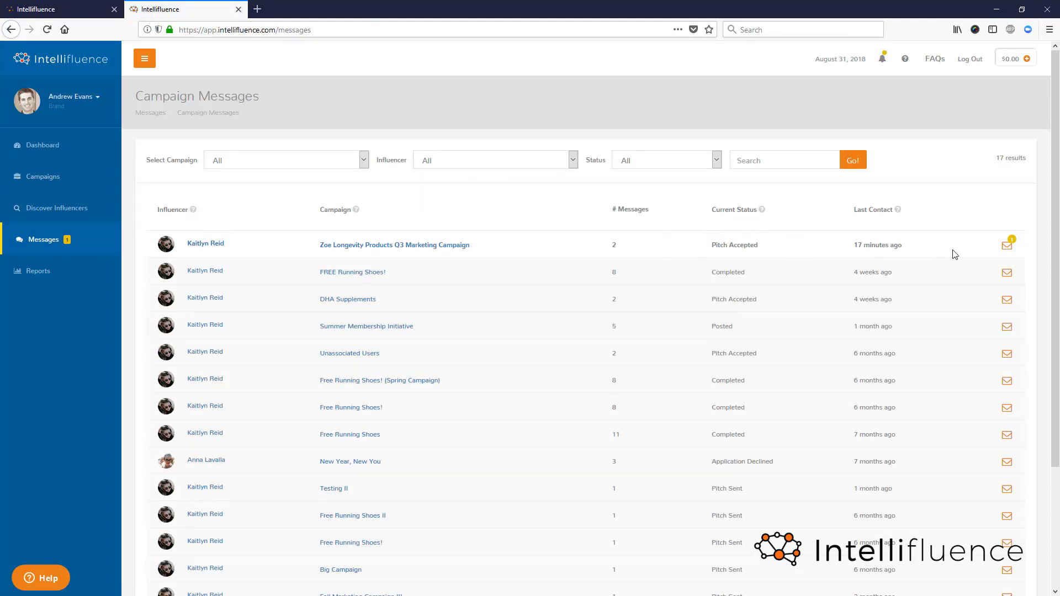
{"action": "left_click", "coordinate": [1007, 251]}
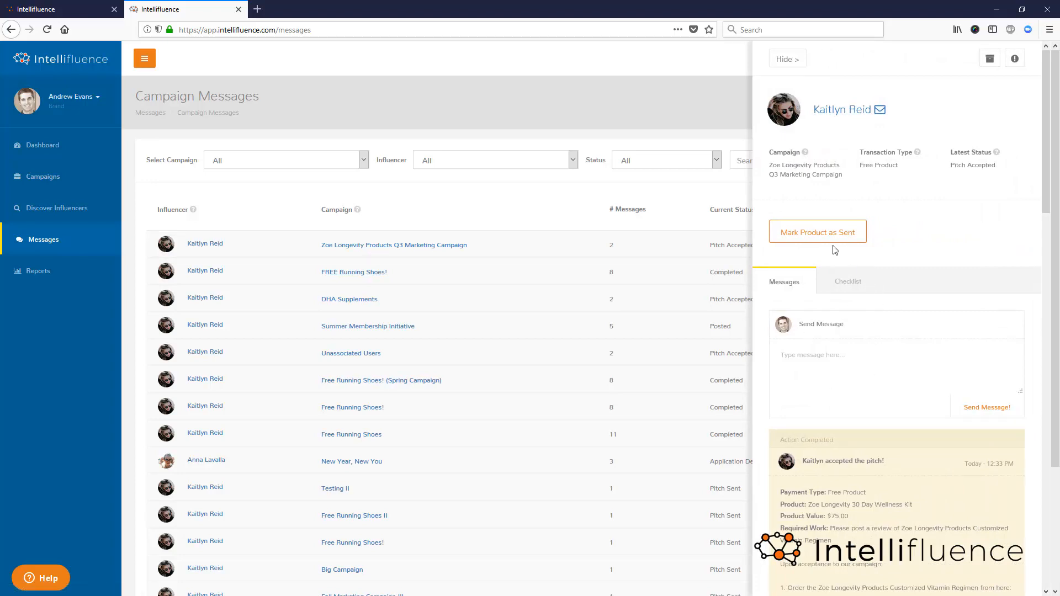
{"action": "scroll", "coordinate": [835, 250], "scroll_direction": "down", "scroll_amount": 5}
{"action": "scroll", "coordinate": [833, 166], "scroll_direction": "up", "scroll_amount": 5}
{"action": "left_click", "coordinate": [788, 59]}
- In the Zoe Longevity Products Q3 Marketing Campaign, mark the product as sent with a thank-you message giving coupon code INFLUENCERDEMO18 and the referral link
{"action": "left_click", "coordinate": [84, 181]}
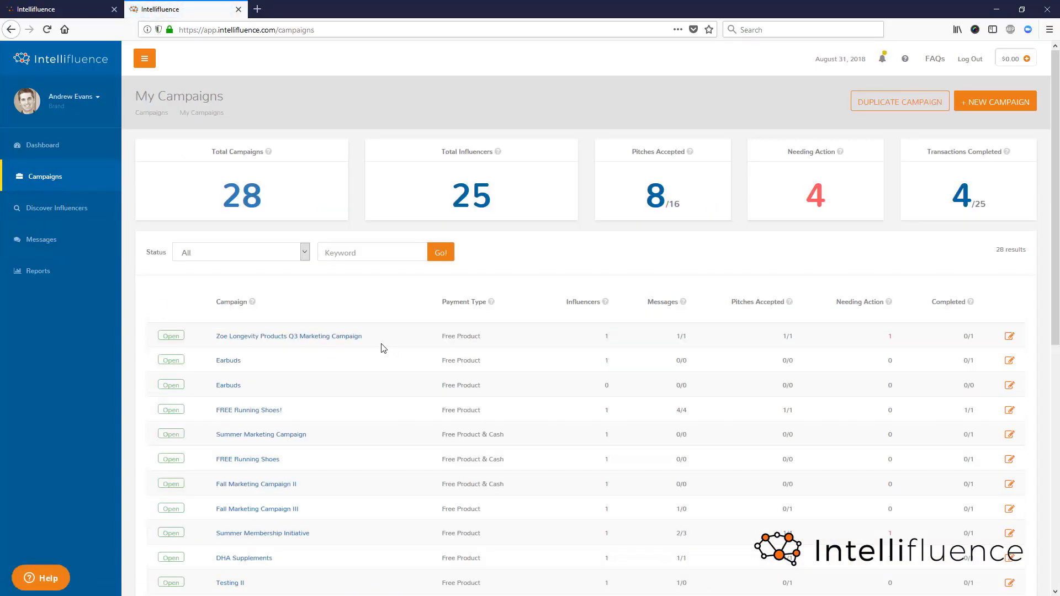
{"action": "left_click", "coordinate": [346, 337]}
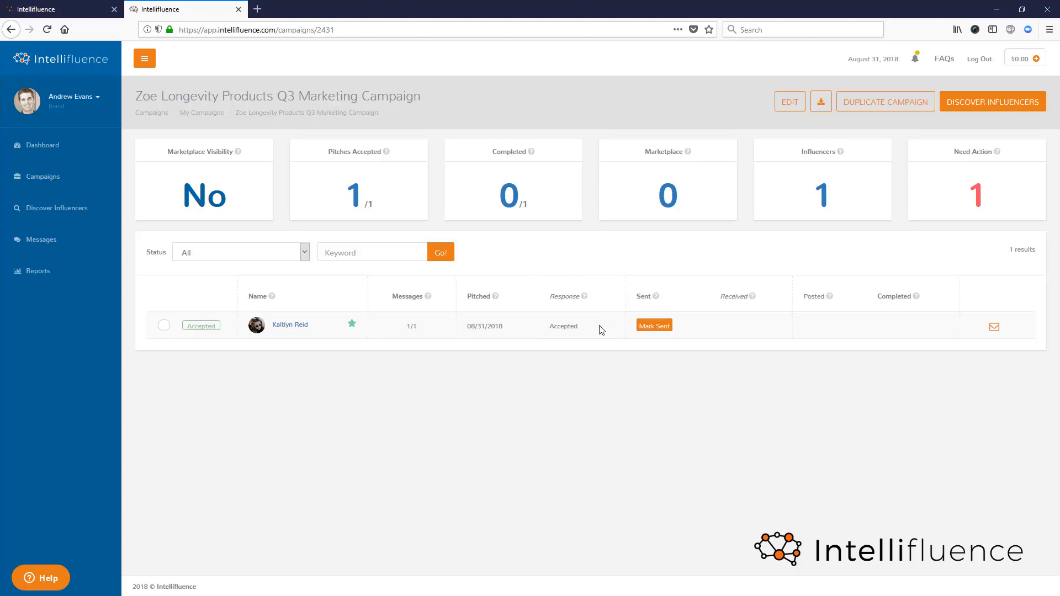
{"action": "left_click", "coordinate": [662, 333]}
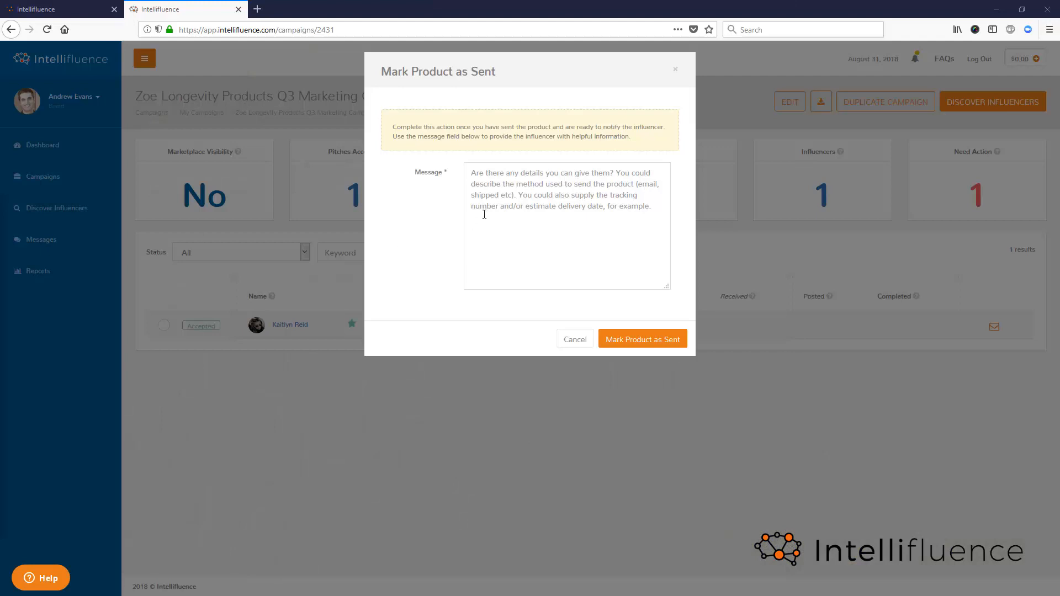
{"action": "left_click", "coordinate": [484, 214]}
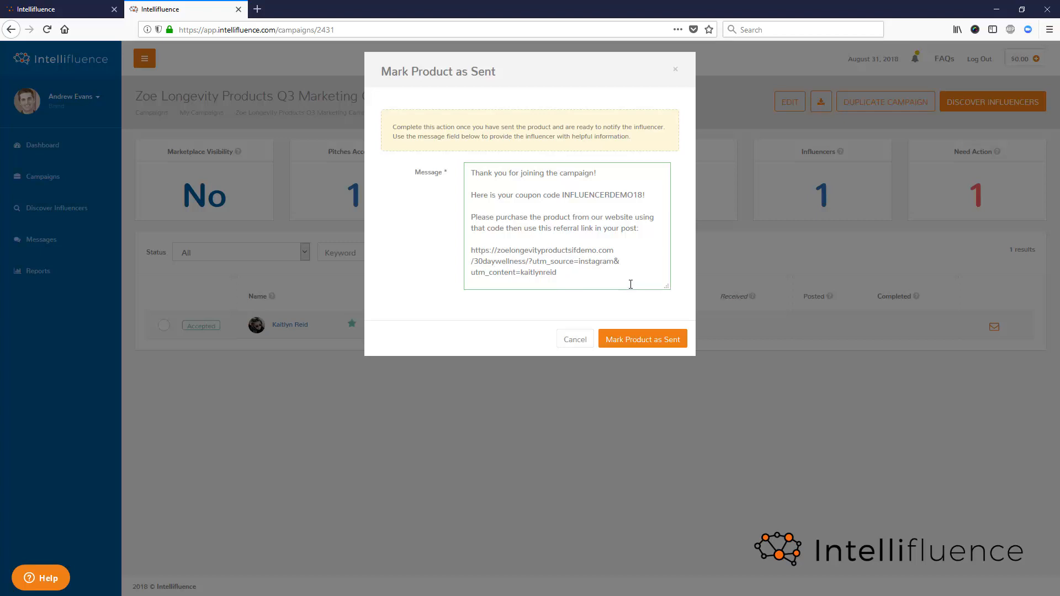
{"action": "left_click", "coordinate": [658, 341]}
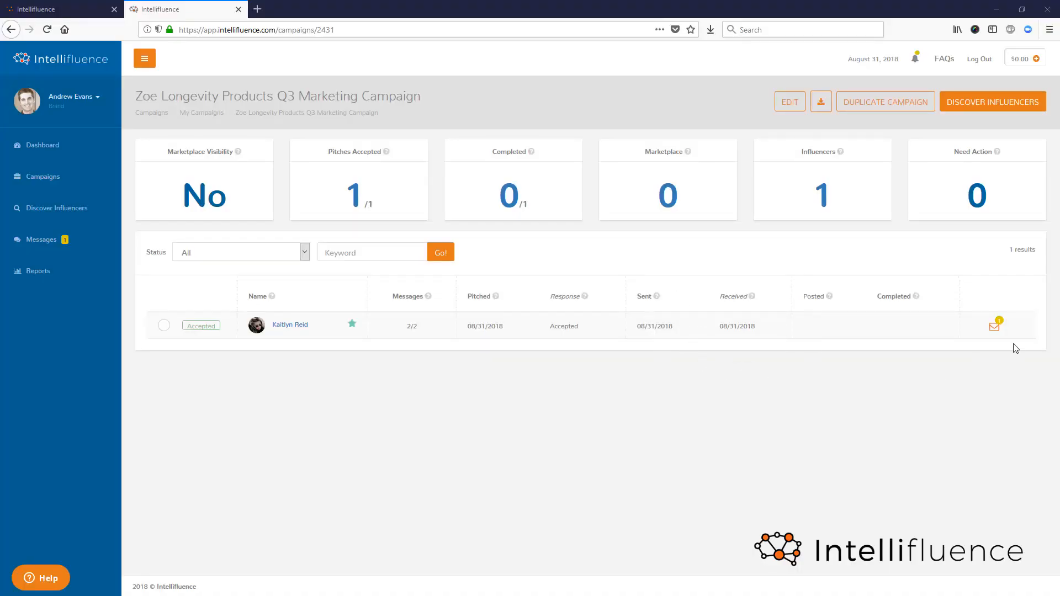
- Open the influencer's conversation from the campaign's influencer list and read the newest message about the product
{"action": "left_click", "coordinate": [998, 327]}
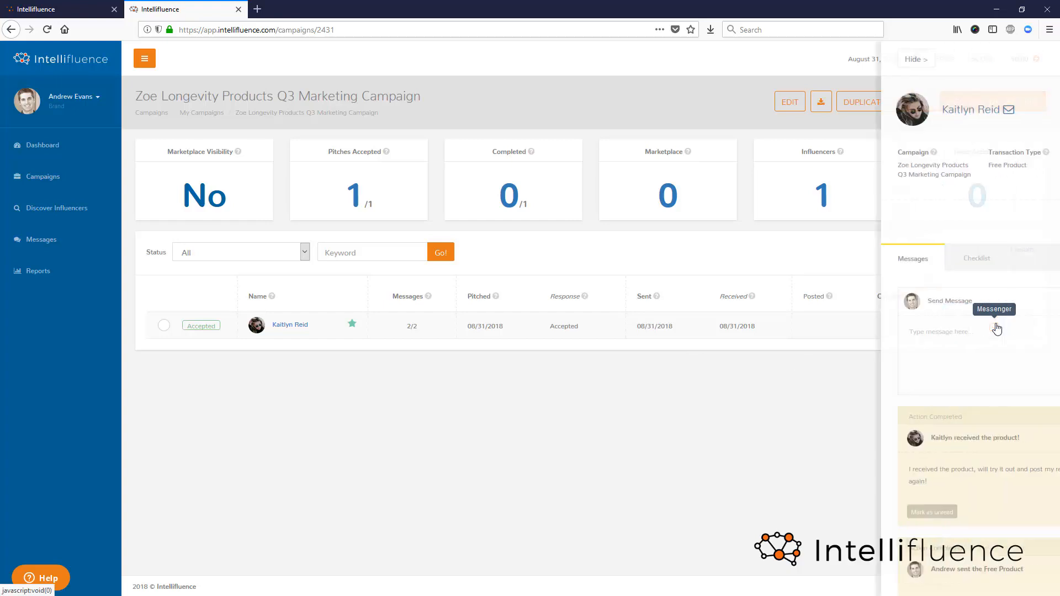
{"action": "scroll", "coordinate": [964, 383], "scroll_direction": "down", "scroll_amount": 3}
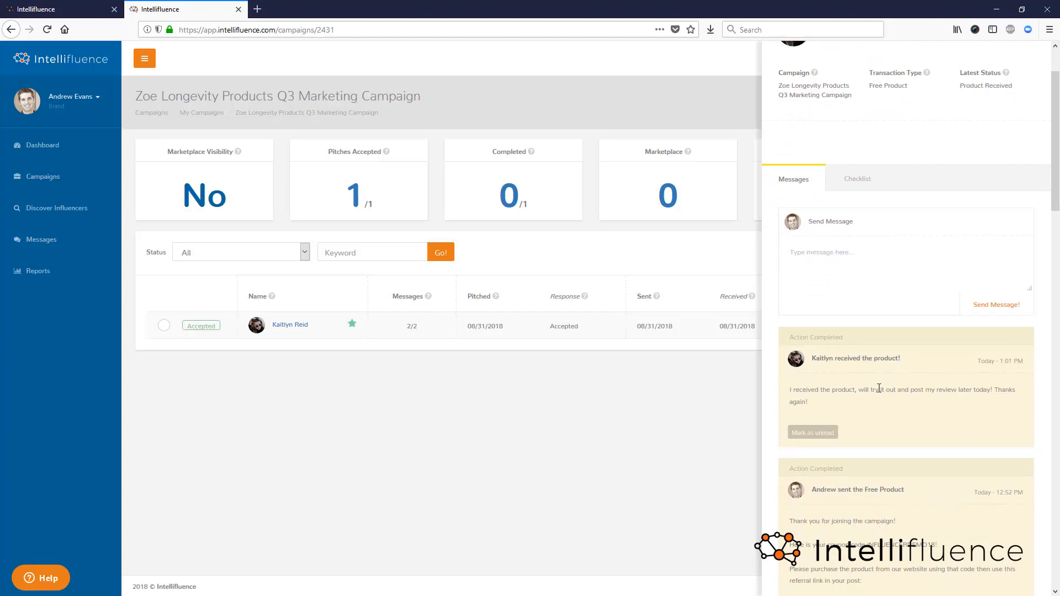
{"action": "scroll", "coordinate": [878, 386], "scroll_direction": "up", "scroll_amount": 3}
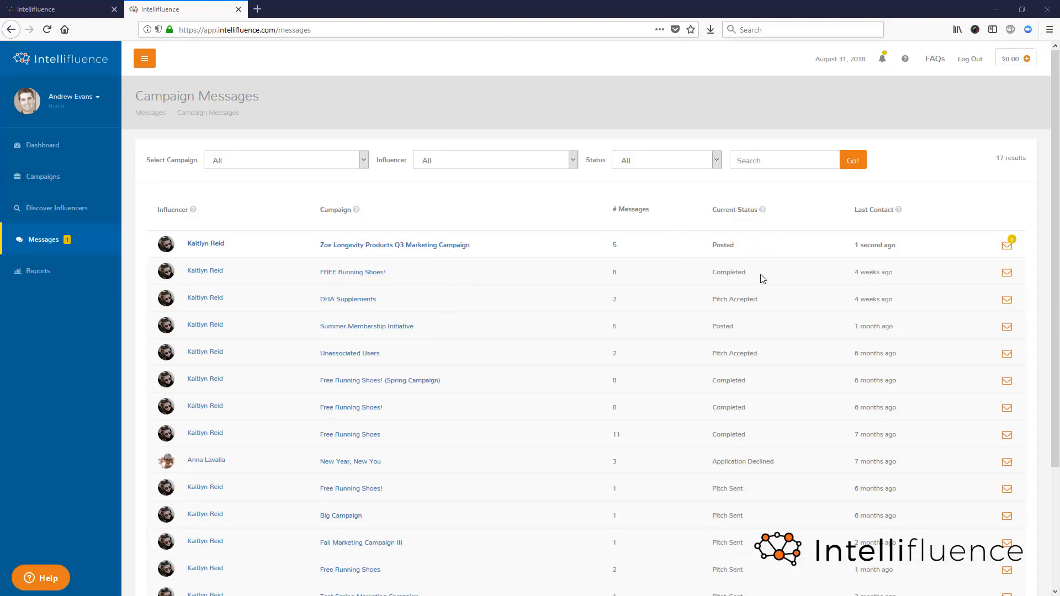
- Open the influencer's newest message for the Zoe Longevity campaign and review the Instagram post it links to
{"action": "left_click", "coordinate": [1009, 248]}
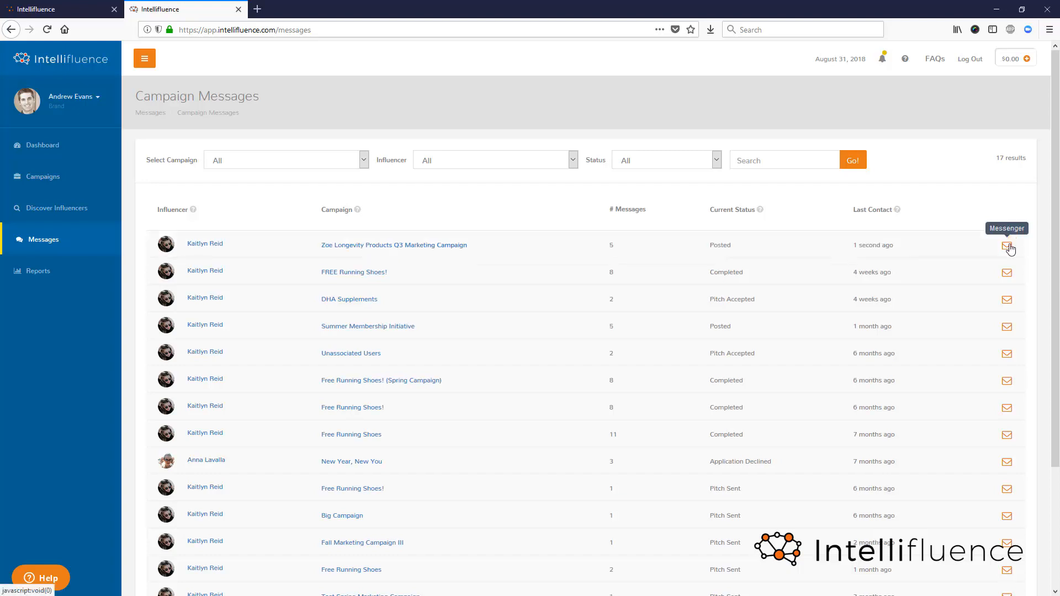
{"action": "scroll", "coordinate": [961, 370], "scroll_direction": "down", "scroll_amount": 3}
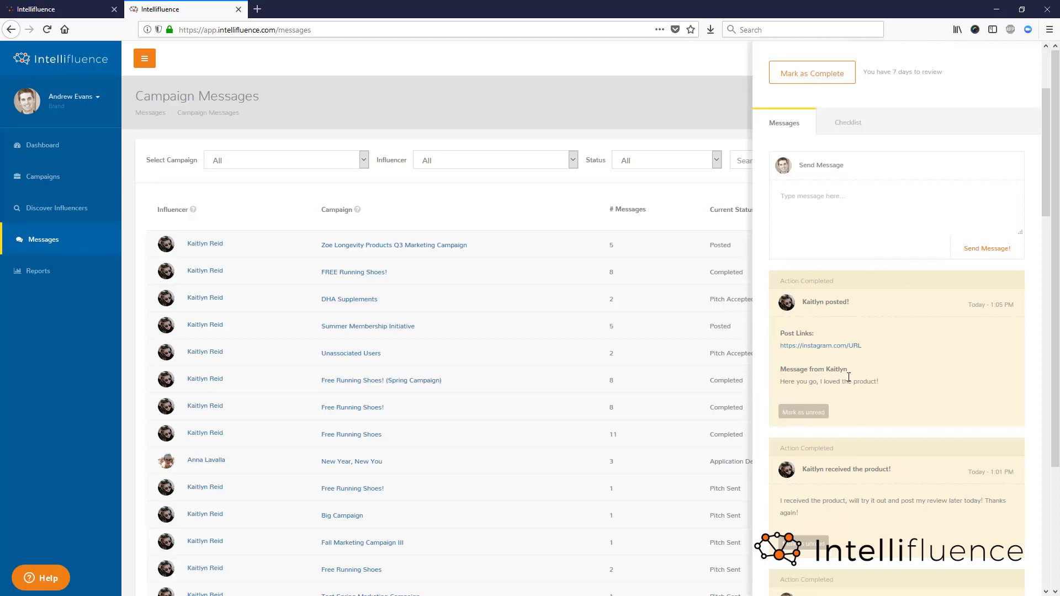
{"action": "left_click", "coordinate": [843, 349]}
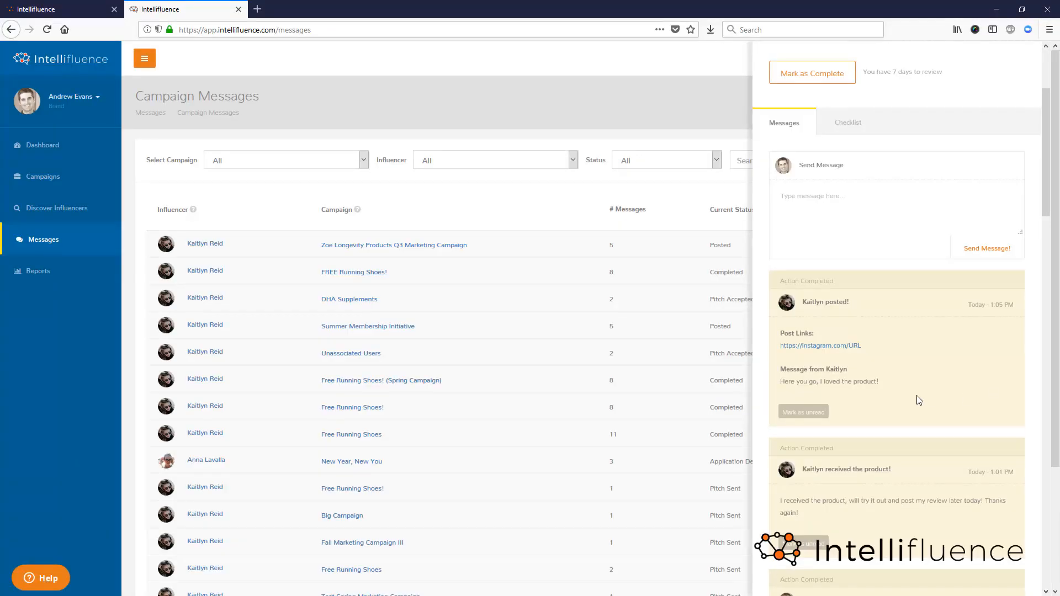
{"action": "scroll", "coordinate": [918, 397], "scroll_direction": "up", "scroll_amount": 3}
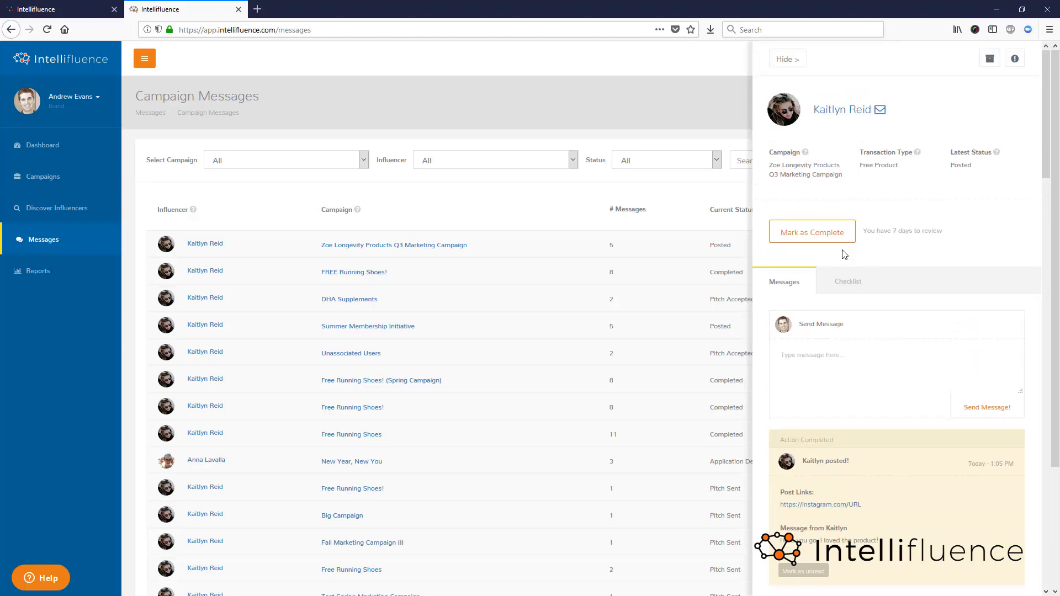
- Mark the Zoe Longevity Products Q3 Marketing Campaign agreement as completed with the message "Thank you!"
{"action": "left_click", "coordinate": [831, 241]}
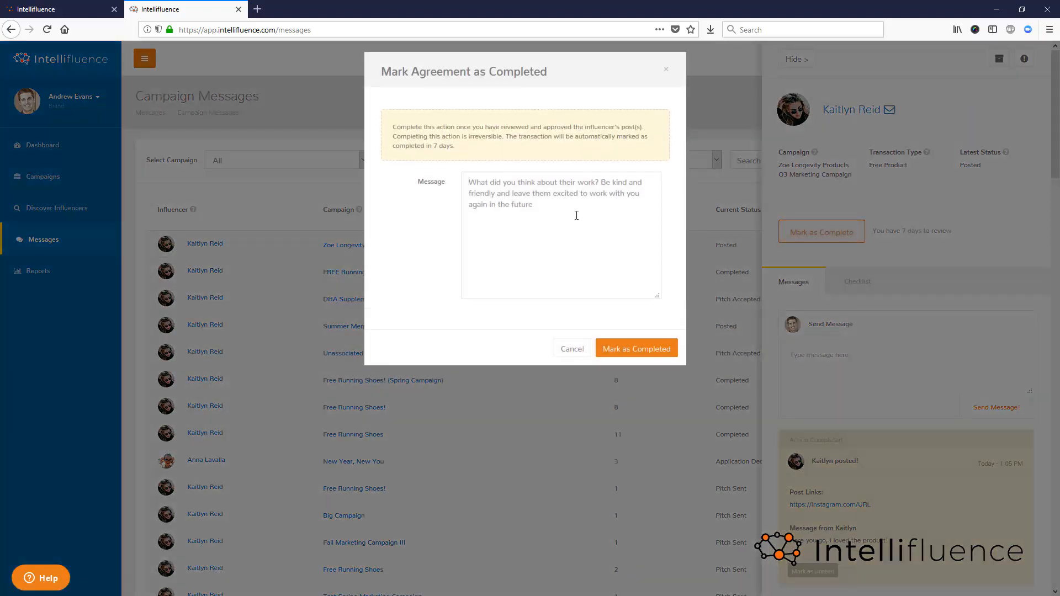
{"action": "left_click", "coordinate": [565, 213]}
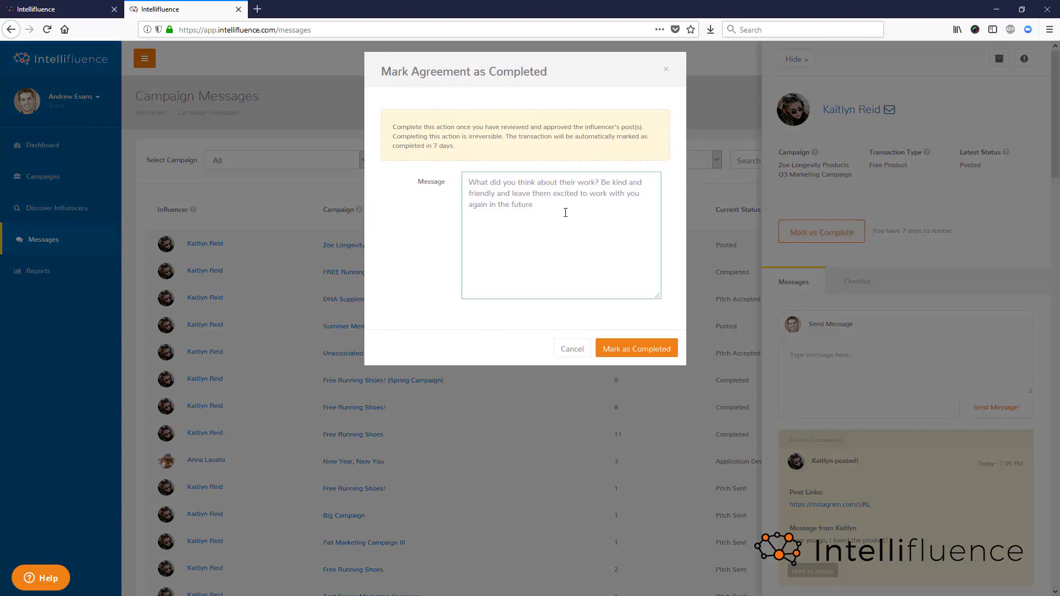
{"action": "type", "text": "Thank you!"}
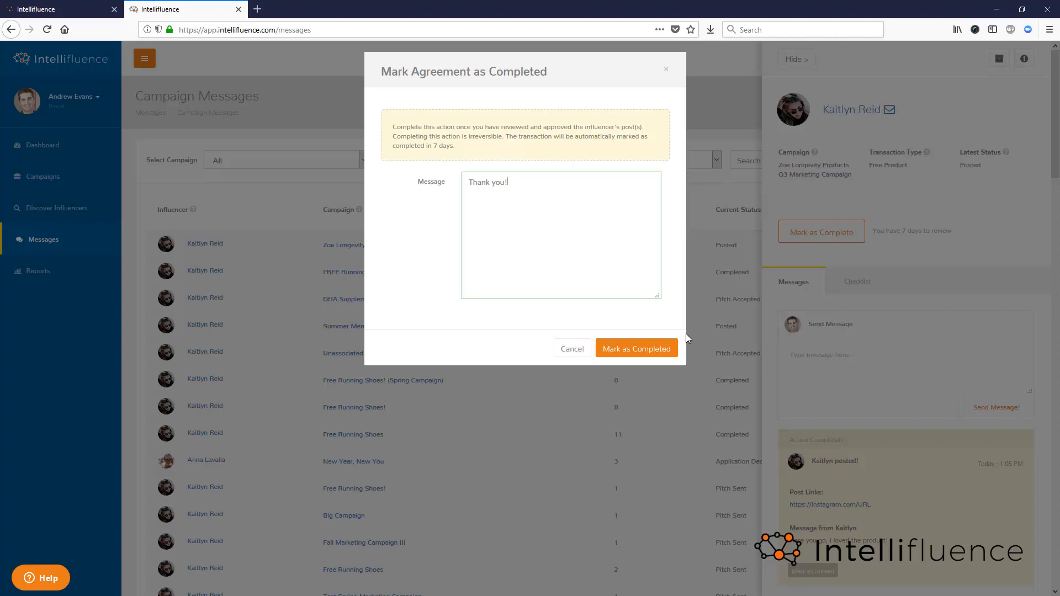
{"action": "left_click", "coordinate": [652, 351]}
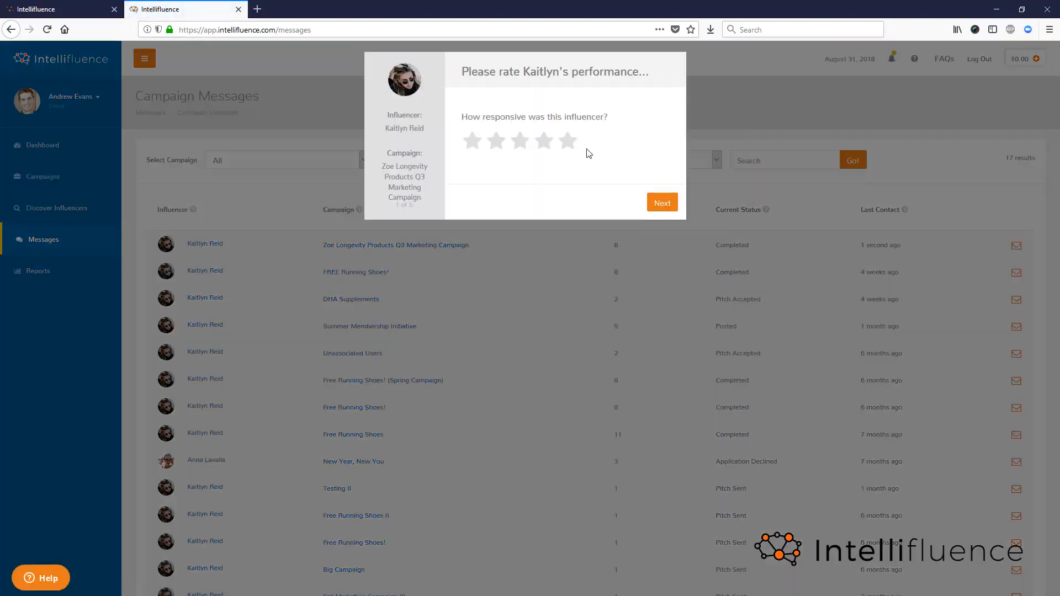
- Rate the influencer's performance in the completion survey, giving five stars for responsiveness, following directions and value received
{"action": "left_click", "coordinate": [576, 146]}
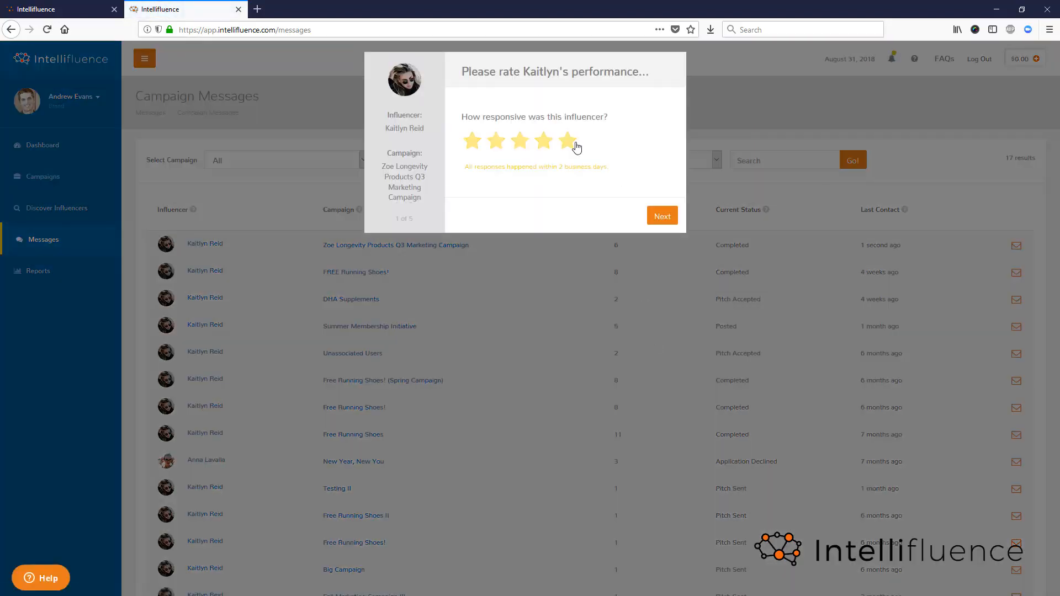
{"action": "left_click", "coordinate": [664, 223]}
{"action": "left_click", "coordinate": [569, 142]}
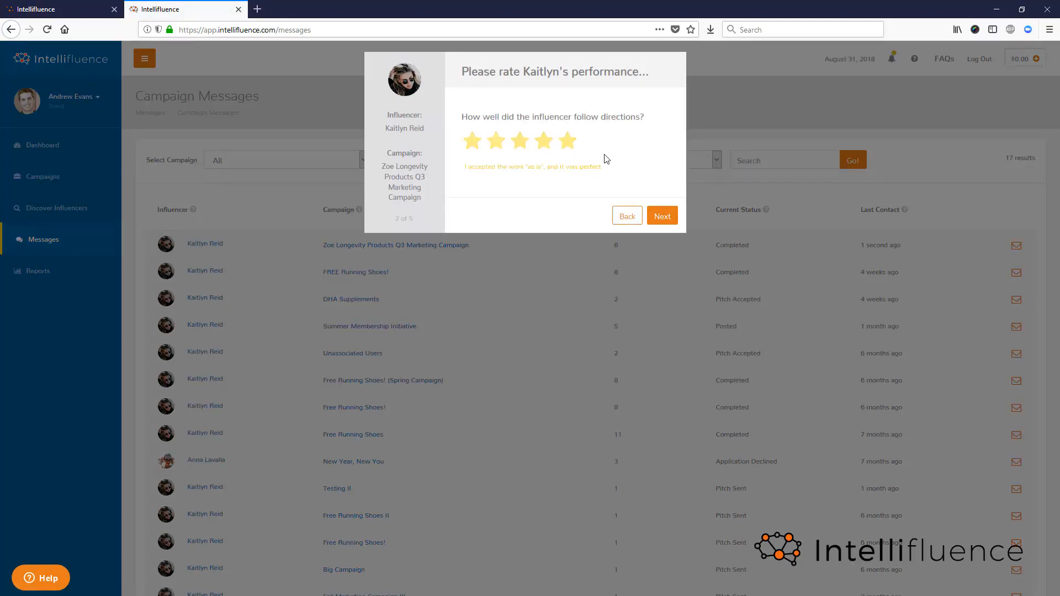
{"action": "left_click", "coordinate": [665, 215]}
{"action": "left_click", "coordinate": [568, 153]}
{"action": "left_click", "coordinate": [662, 215]}
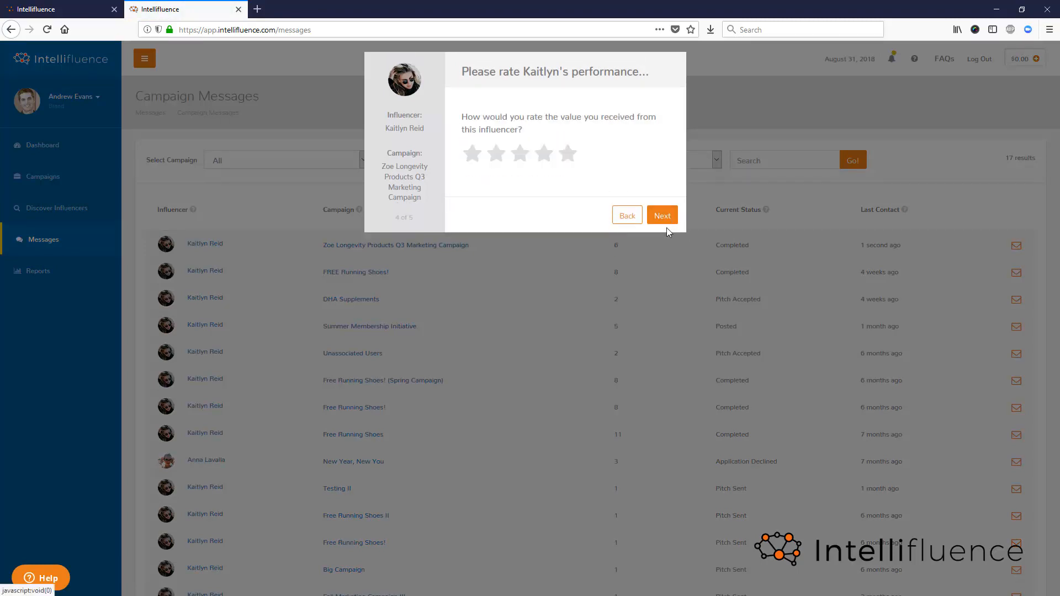
{"action": "left_click", "coordinate": [569, 158]}
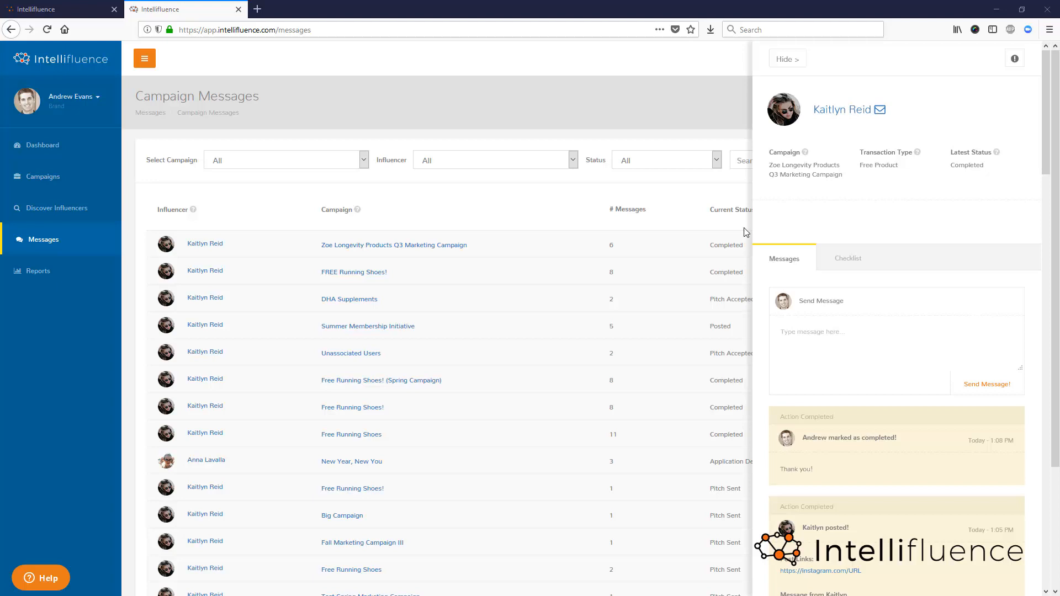
{"action": "scroll", "coordinate": [738, 243], "scroll_direction": "down", "scroll_amount": 1}
{"action": "scroll", "coordinate": [738, 243], "scroll_direction": "down", "scroll_amount": 2}
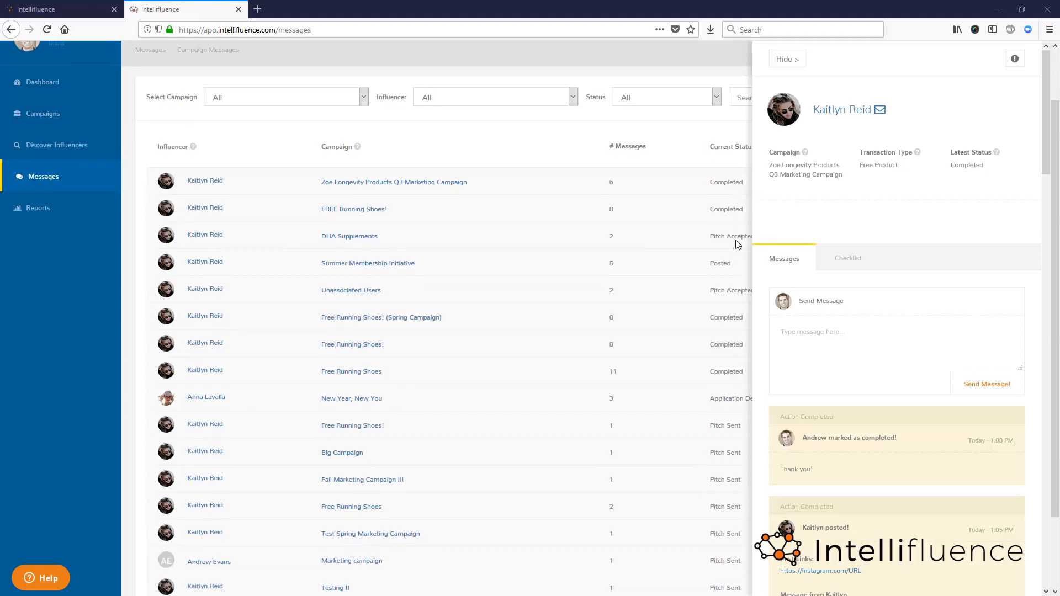
{"action": "scroll", "coordinate": [742, 240], "scroll_direction": "up", "scroll_amount": 3}
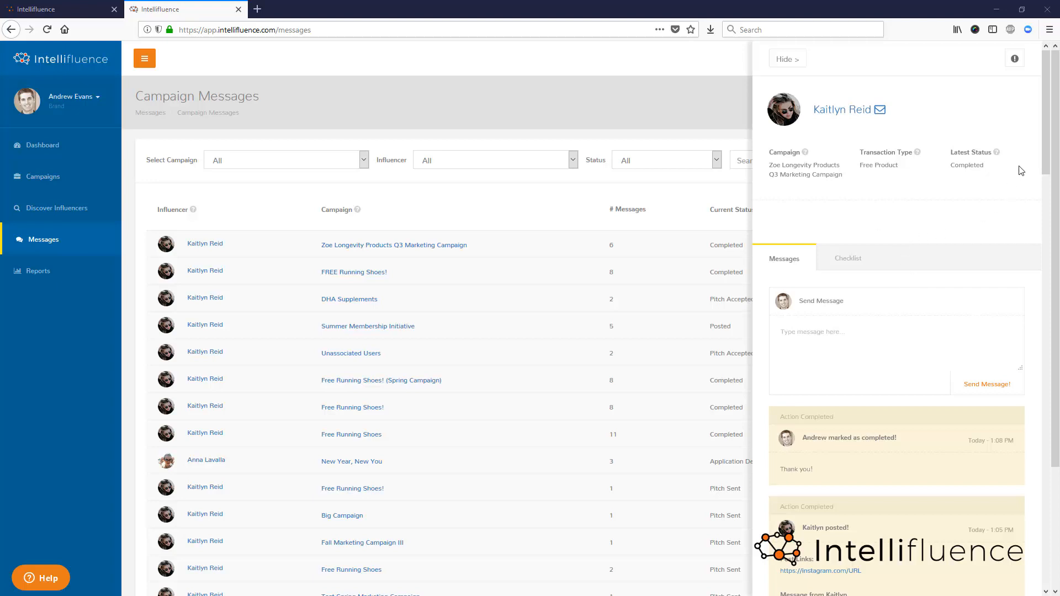
- Examine the form for flagging the completed transaction for review, cancel it, and look over the conversation's messages
{"action": "left_click", "coordinate": [1016, 59]}
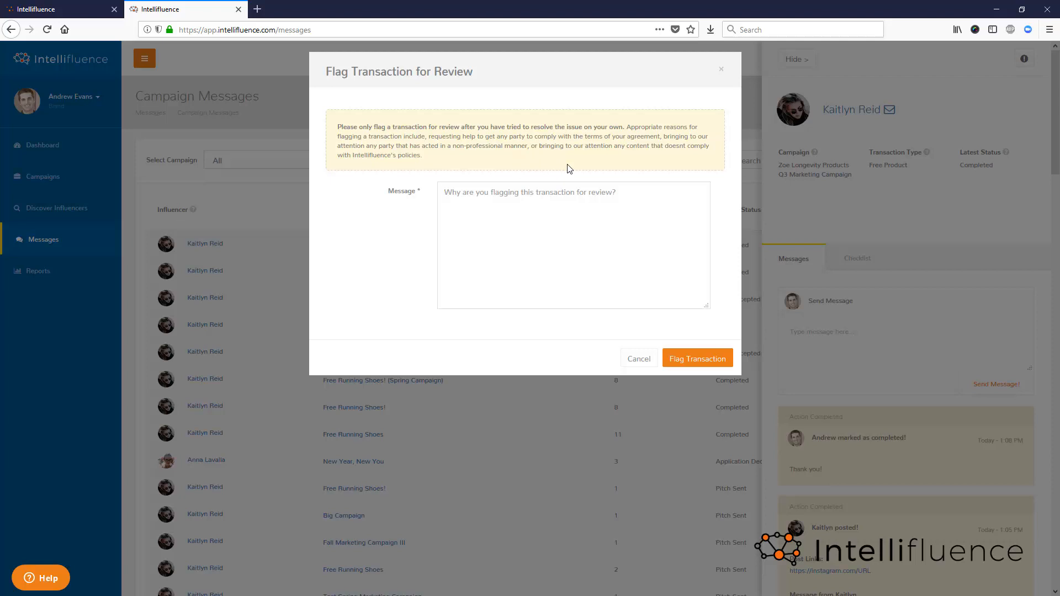
{"action": "left_click", "coordinate": [573, 206]}
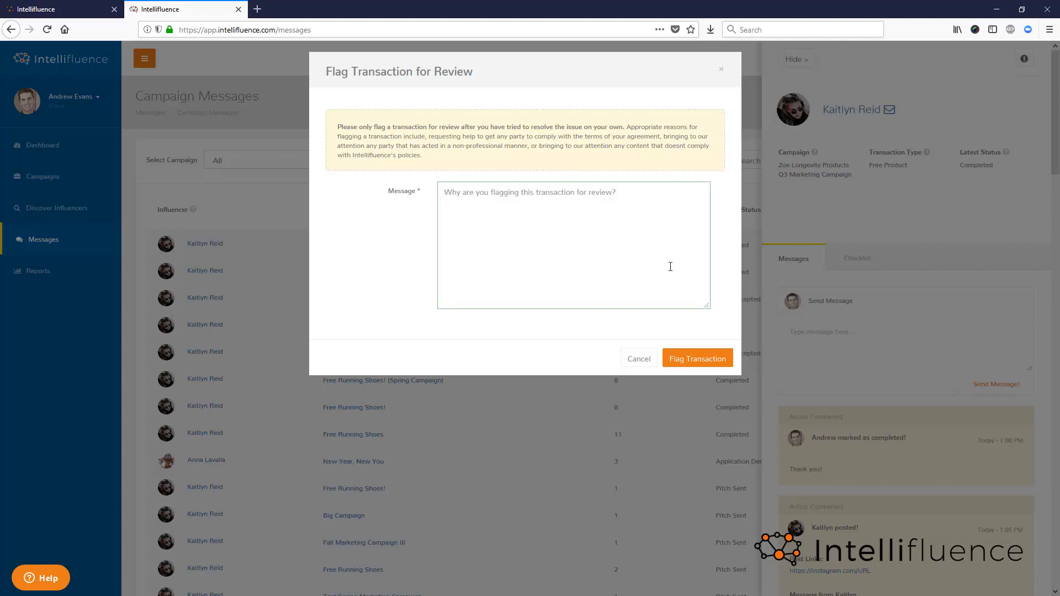
{"action": "left_click", "coordinate": [641, 360]}
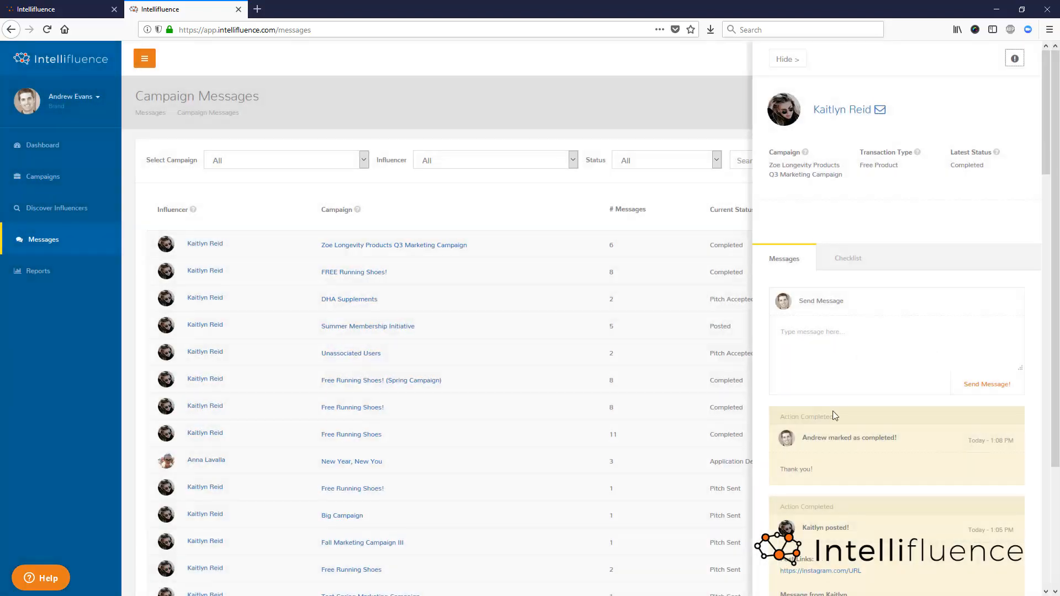
{"action": "scroll", "coordinate": [879, 452], "scroll_direction": "down", "scroll_amount": 3}
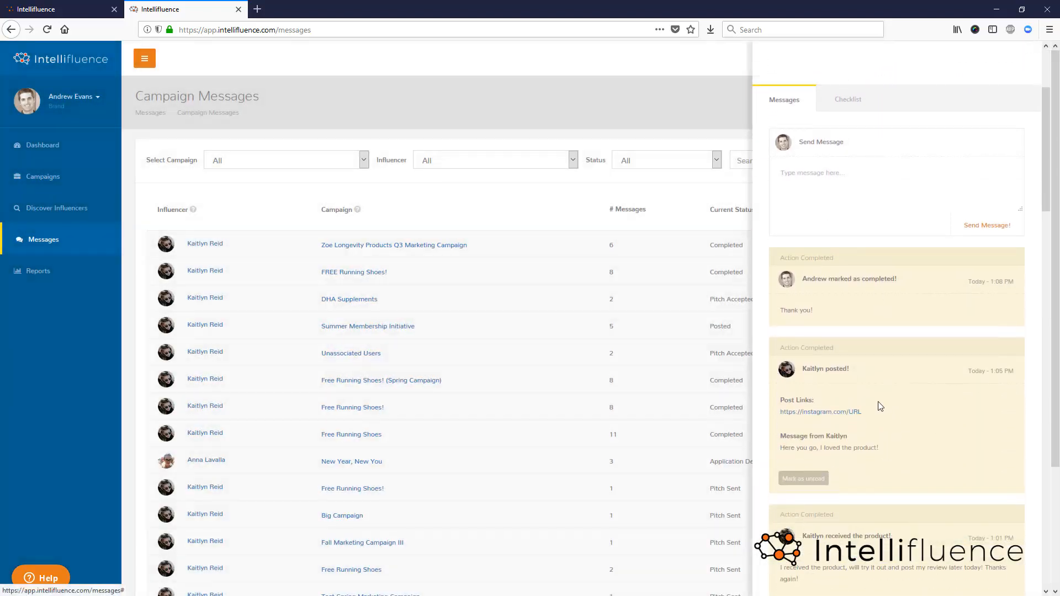
{"action": "scroll", "coordinate": [879, 404], "scroll_direction": "up", "scroll_amount": 3}
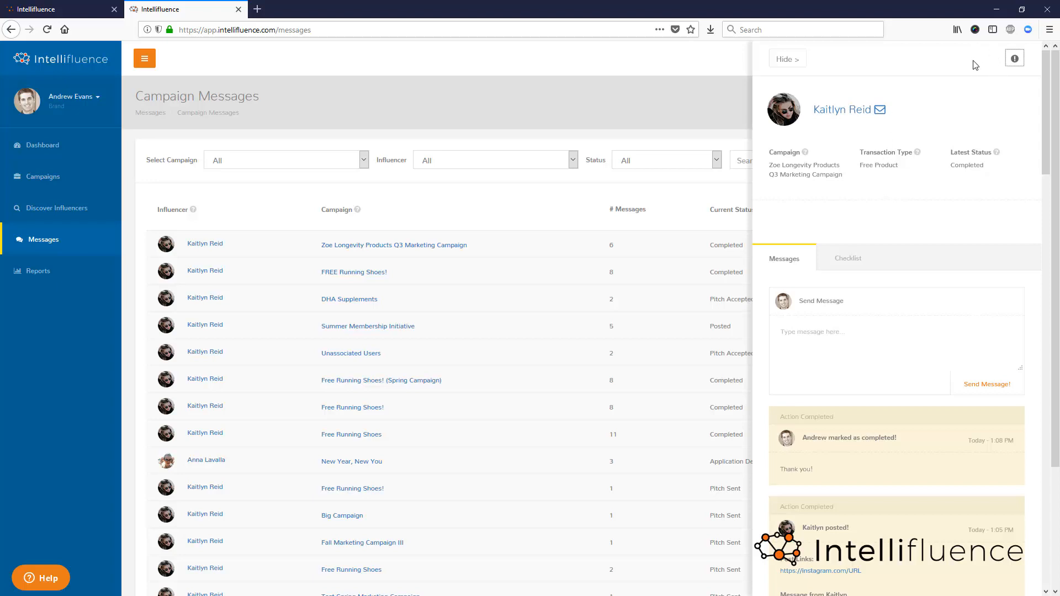
{"action": "scroll", "coordinate": [976, 65], "scroll_direction": "down", "scroll_amount": 9}
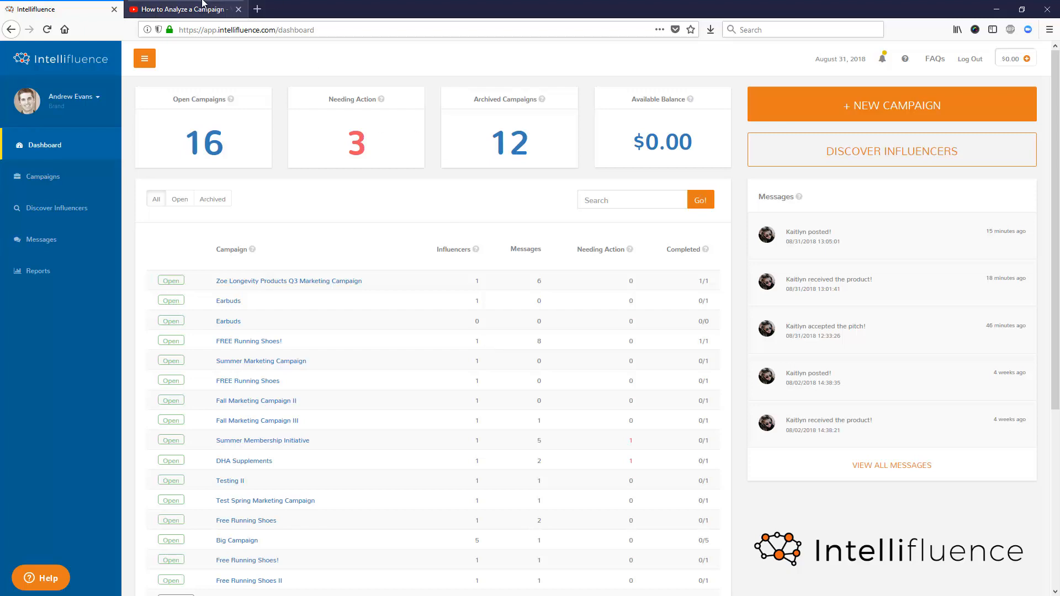
- Switch to the YouTube video "How to Analyze a Campaign", look at it, and return to the Intellifluence dashboard
{"action": "left_click", "coordinate": [188, 9]}
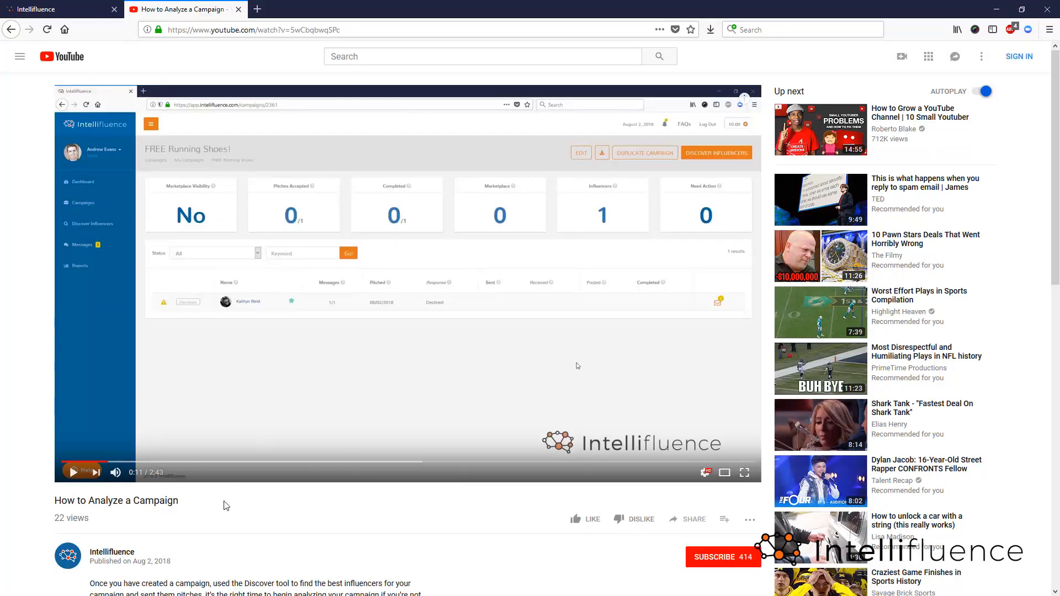
{"action": "left_click", "coordinate": [85, 5]}
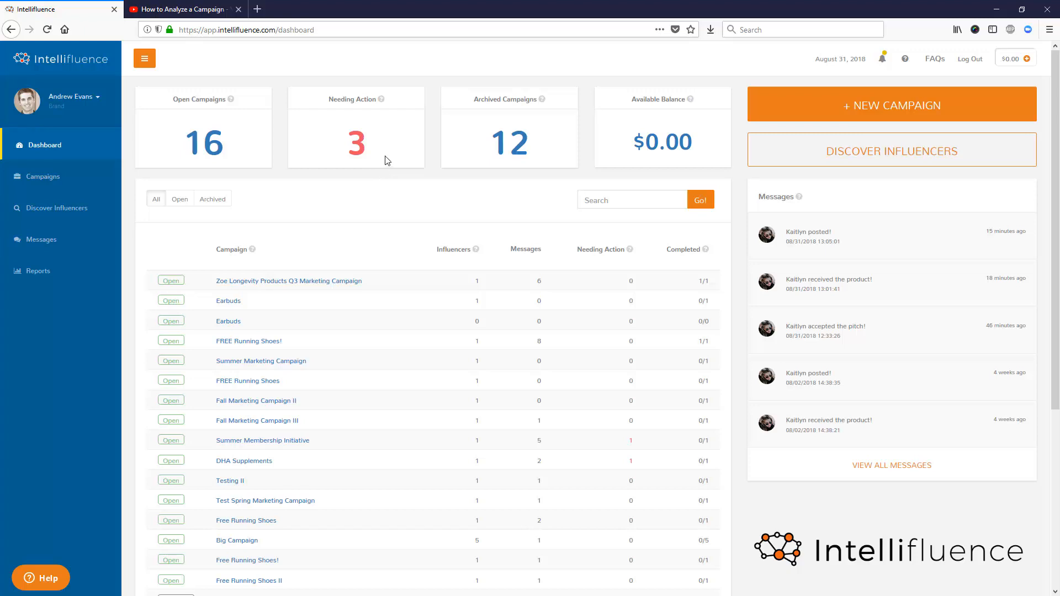
- Open the list for discovering influencers and remove its active name filter
{"action": "left_click", "coordinate": [42, 208]}
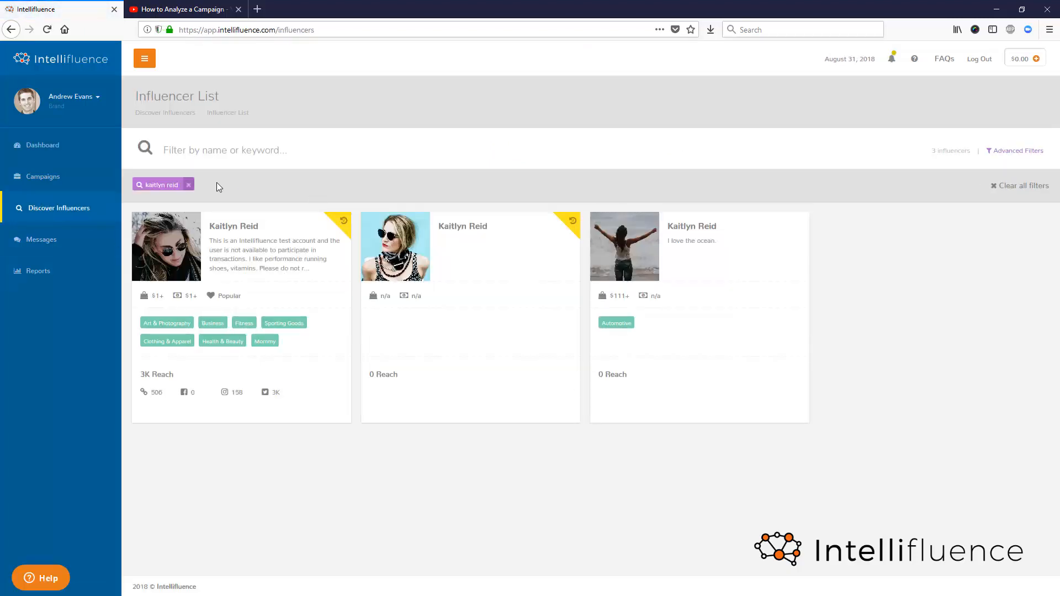
{"action": "left_click", "coordinate": [187, 186]}
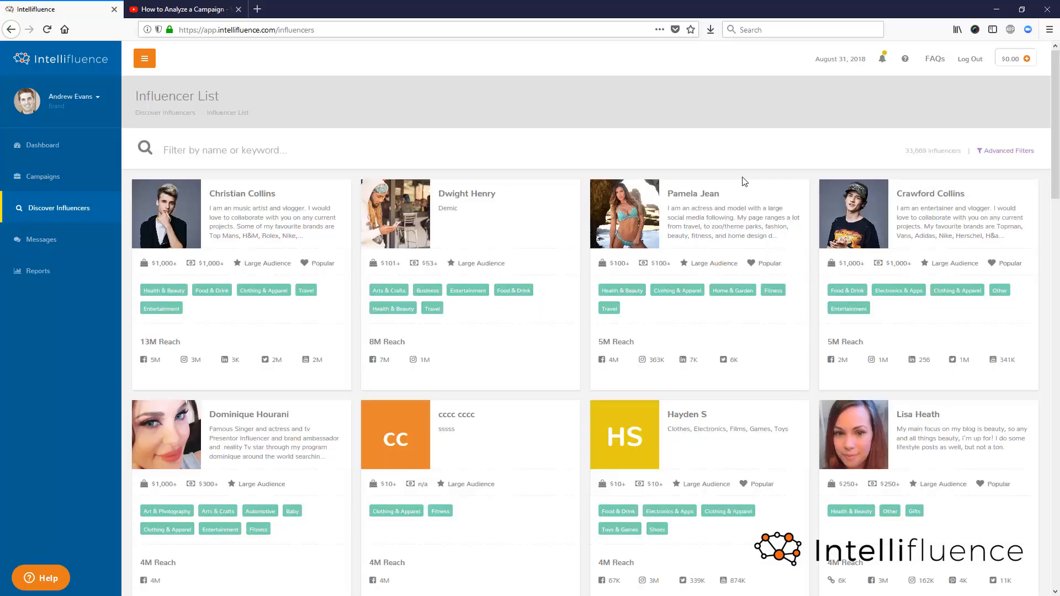
- Examine the budget and social platform options among the advanced filters of the influencer list
{"action": "left_click", "coordinate": [1027, 156]}
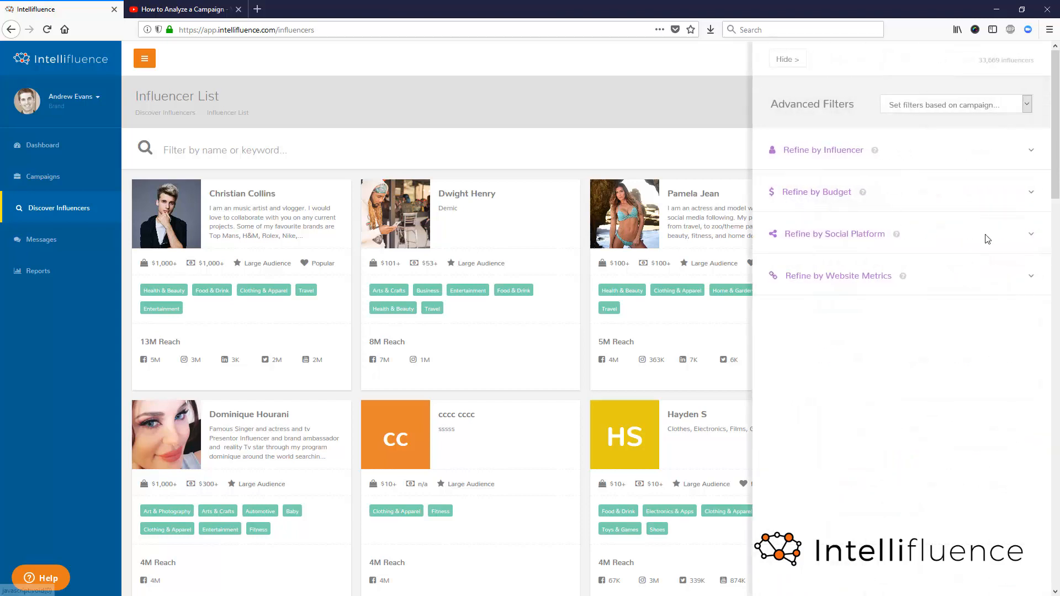
{"action": "left_click", "coordinate": [1030, 198]}
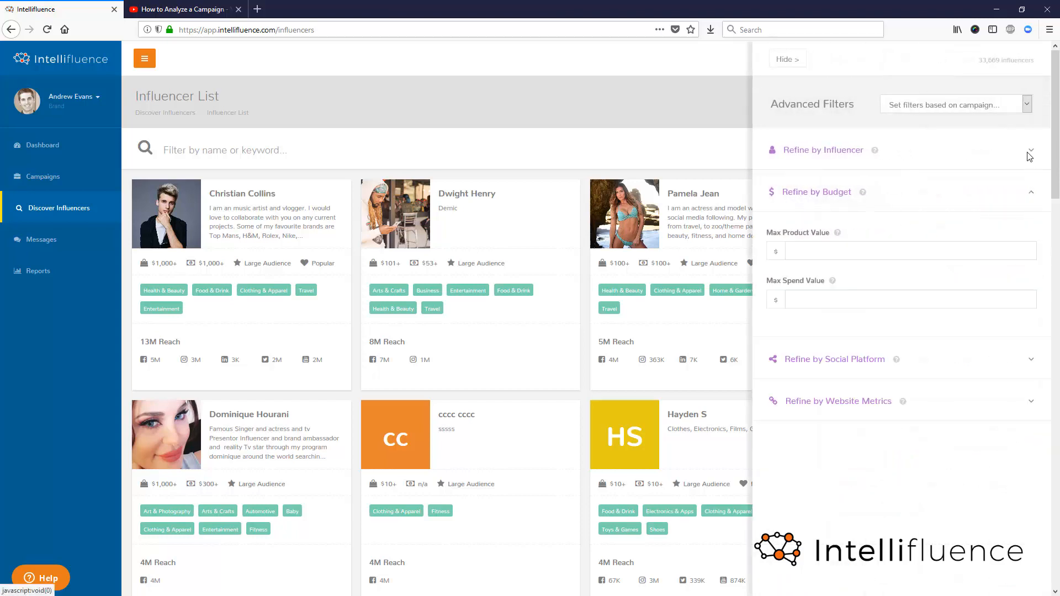
{"action": "left_click", "coordinate": [1030, 359]}
{"action": "scroll", "coordinate": [978, 414], "scroll_direction": "down", "scroll_amount": 3}
{"action": "scroll", "coordinate": [887, 392], "scroll_direction": "down", "scroll_amount": 10}
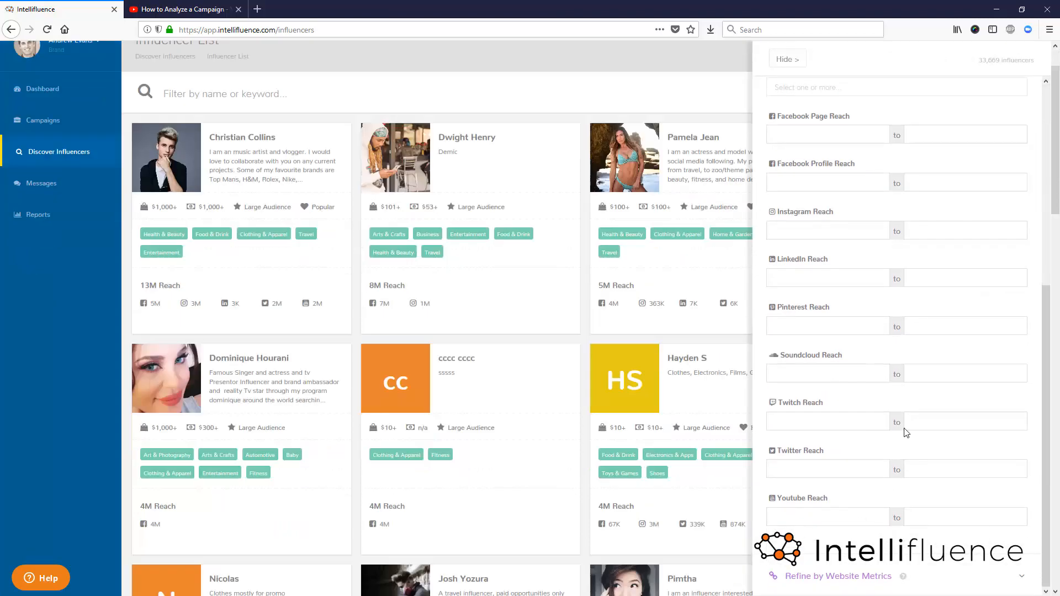
{"action": "scroll", "coordinate": [904, 327], "scroll_direction": "up", "scroll_amount": 8}
{"action": "scroll", "coordinate": [578, 179], "scroll_direction": "up", "scroll_amount": 5}
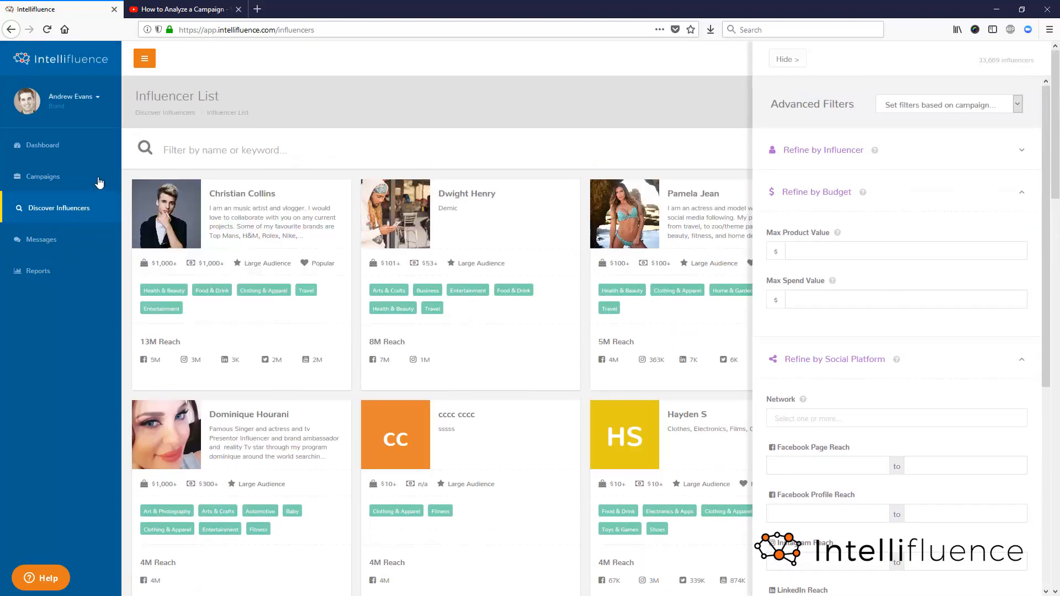
- Open the Zoe Longevity Products Q3 Marketing Campaign, review its editable settings, and leave the edit form without saving
{"action": "left_click", "coordinate": [44, 176]}
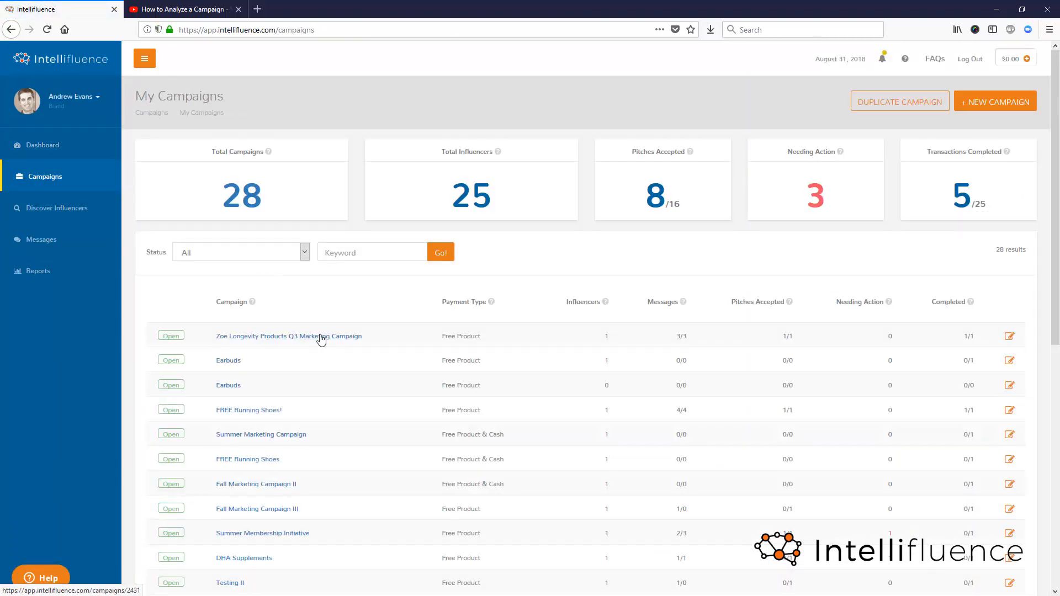
{"action": "left_click", "coordinate": [319, 336]}
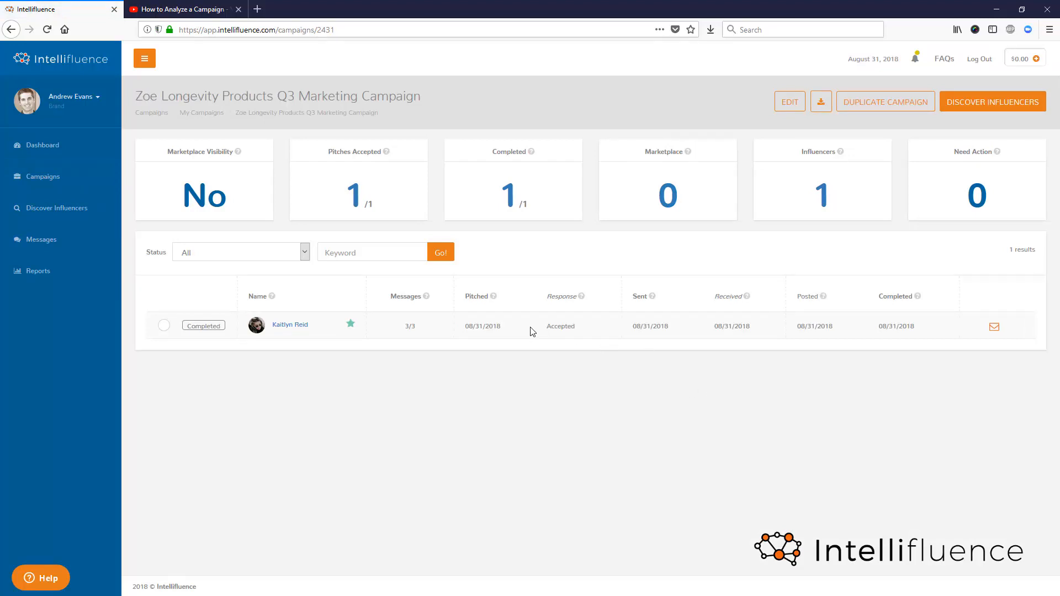
{"action": "left_click", "coordinate": [793, 109]}
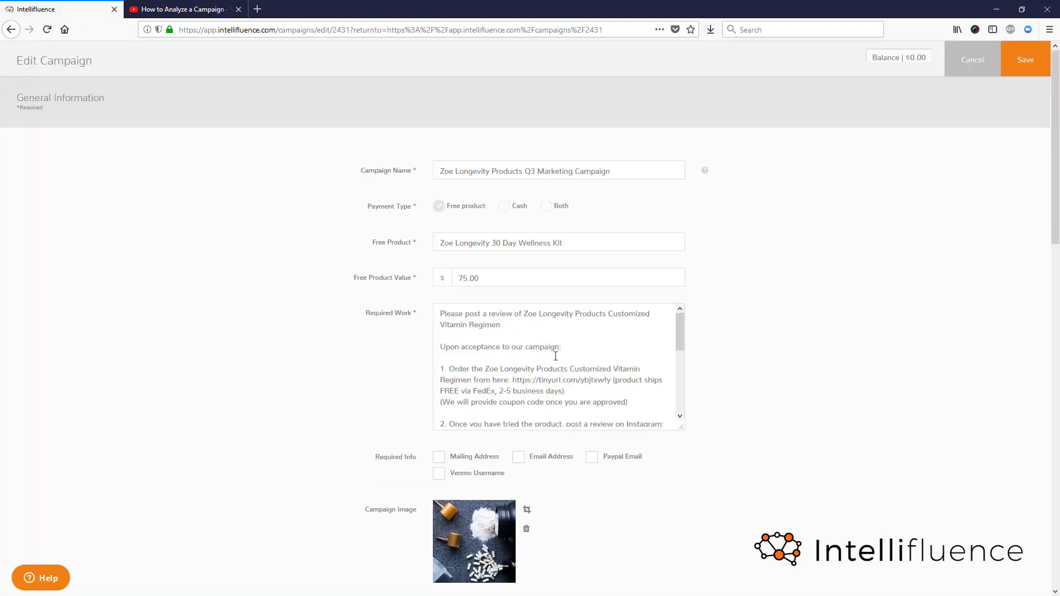
{"action": "scroll", "coordinate": [540, 368], "scroll_direction": "down", "scroll_amount": 5}
{"action": "scroll", "coordinate": [837, 419], "scroll_direction": "down", "scroll_amount": 6}
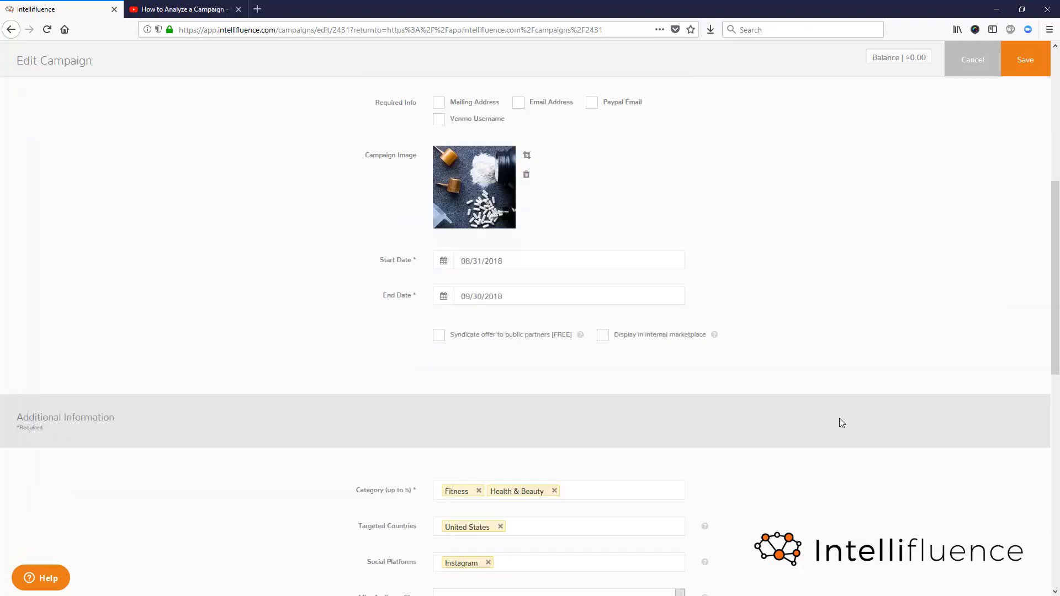
{"action": "scroll", "coordinate": [839, 419], "scroll_direction": "up", "scroll_amount": 3}
{"action": "left_click", "coordinate": [978, 67]}
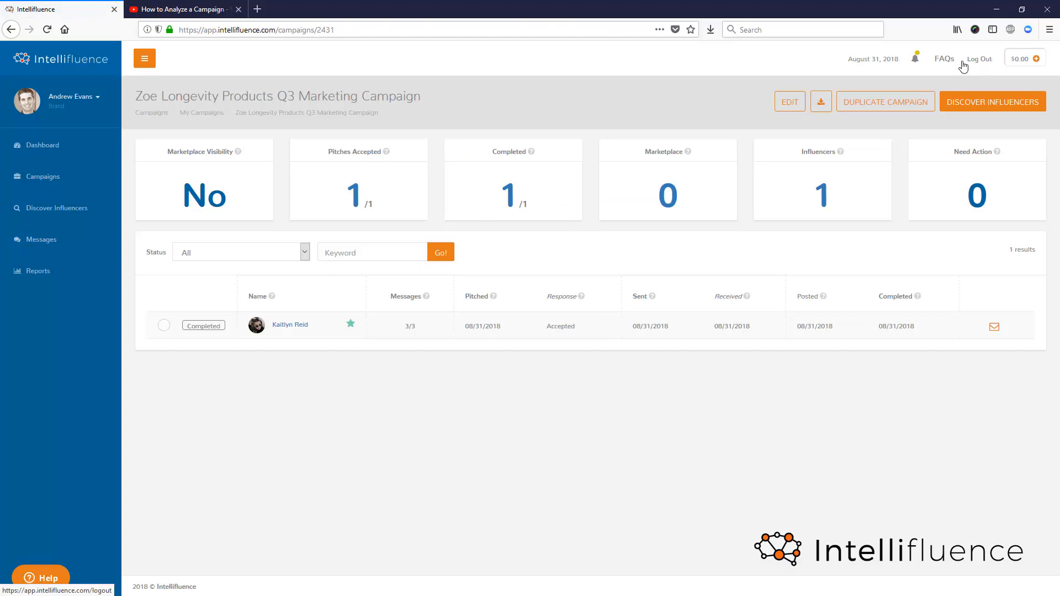
- Filter the influencer list by the criteria of Big Campaign and browse the matching influencers
{"action": "left_click", "coordinate": [58, 209]}
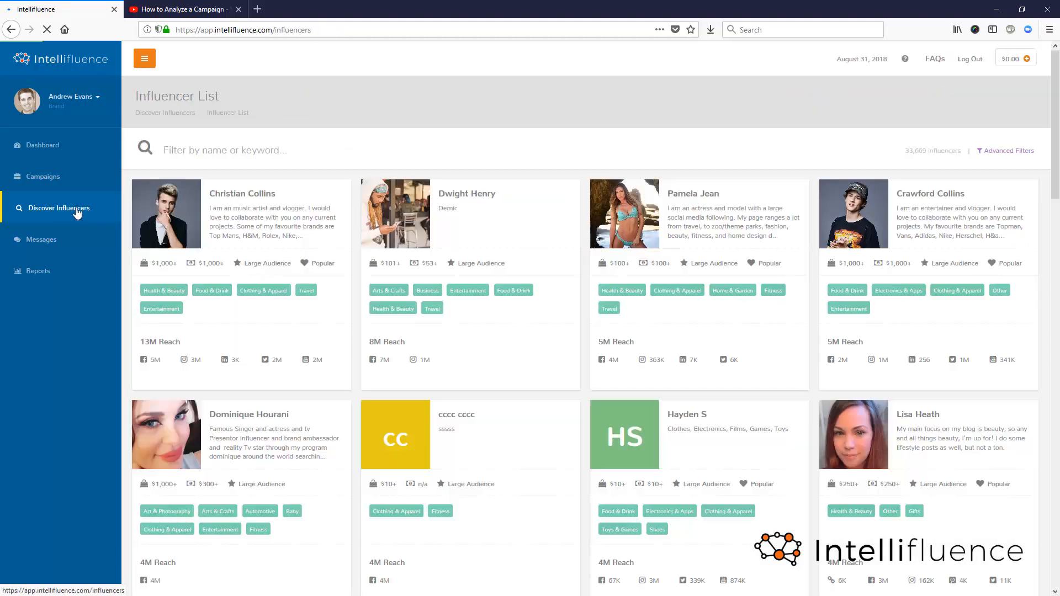
{"action": "left_click", "coordinate": [1000, 151]}
{"action": "left_click", "coordinate": [946, 104]}
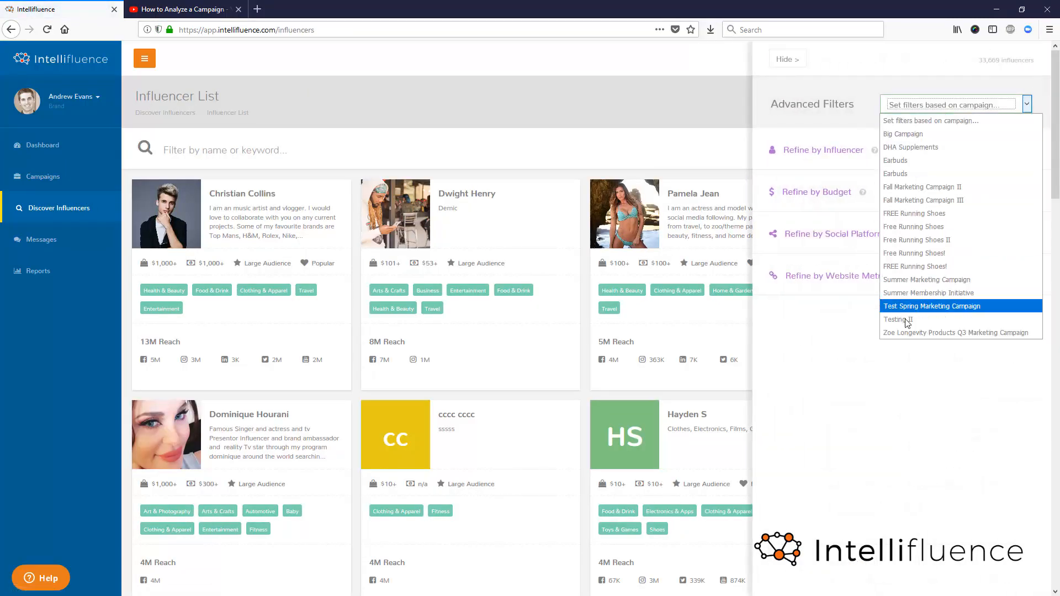
{"action": "left_click", "coordinate": [920, 136]}
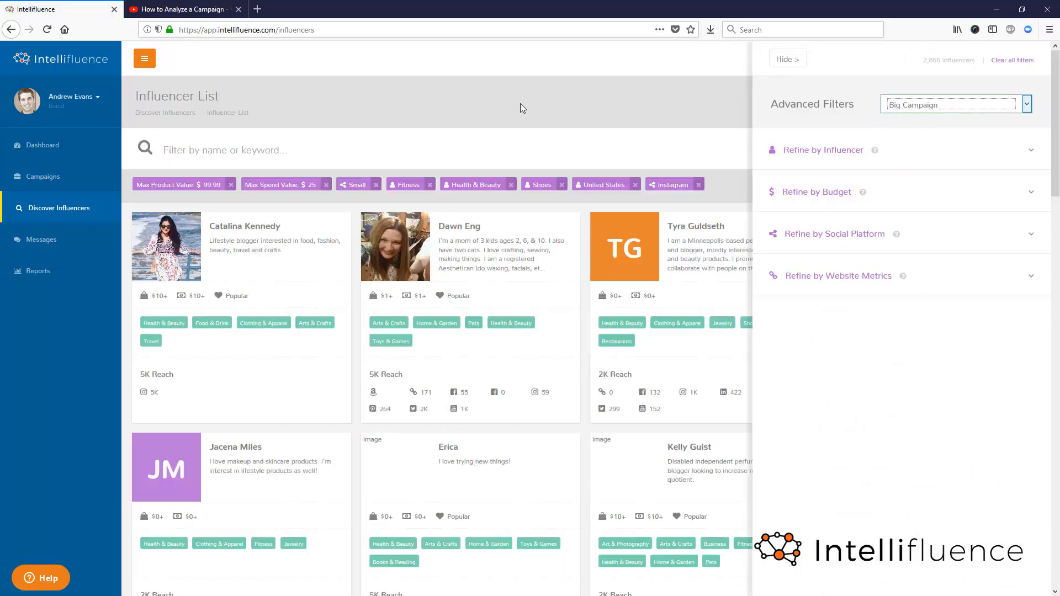
{"action": "mouse_move", "coordinate": [568, 299]}
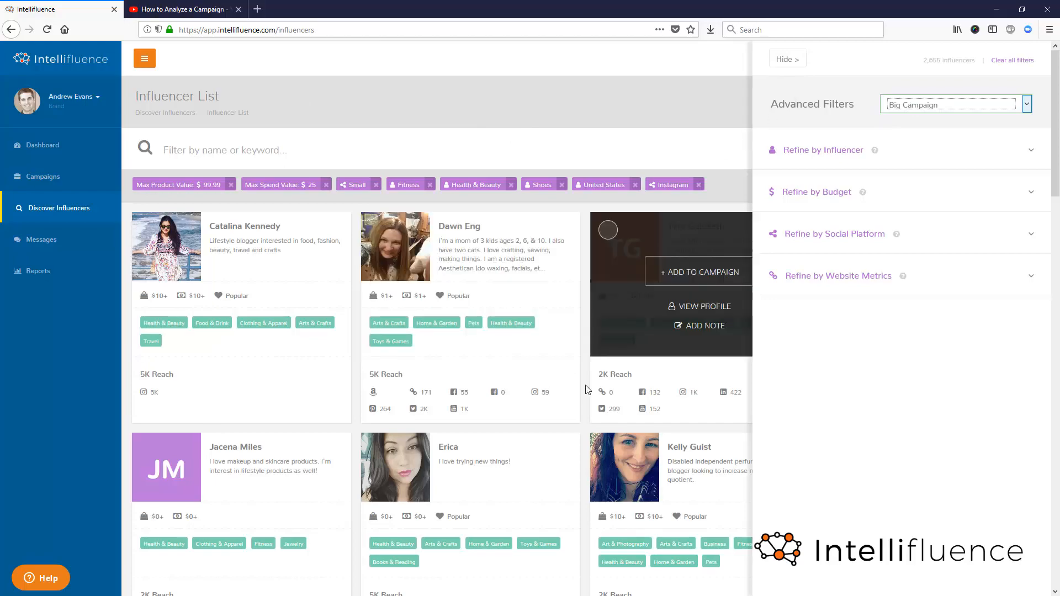
{"action": "left_click", "coordinate": [787, 59]}
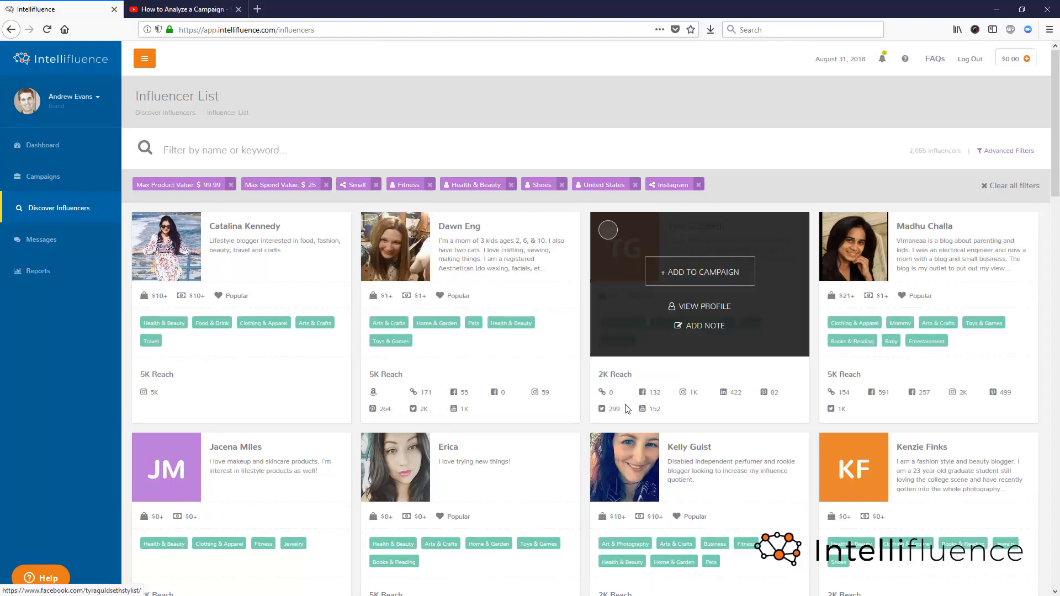
{"action": "scroll", "coordinate": [625, 406], "scroll_direction": "down", "scroll_amount": 15}
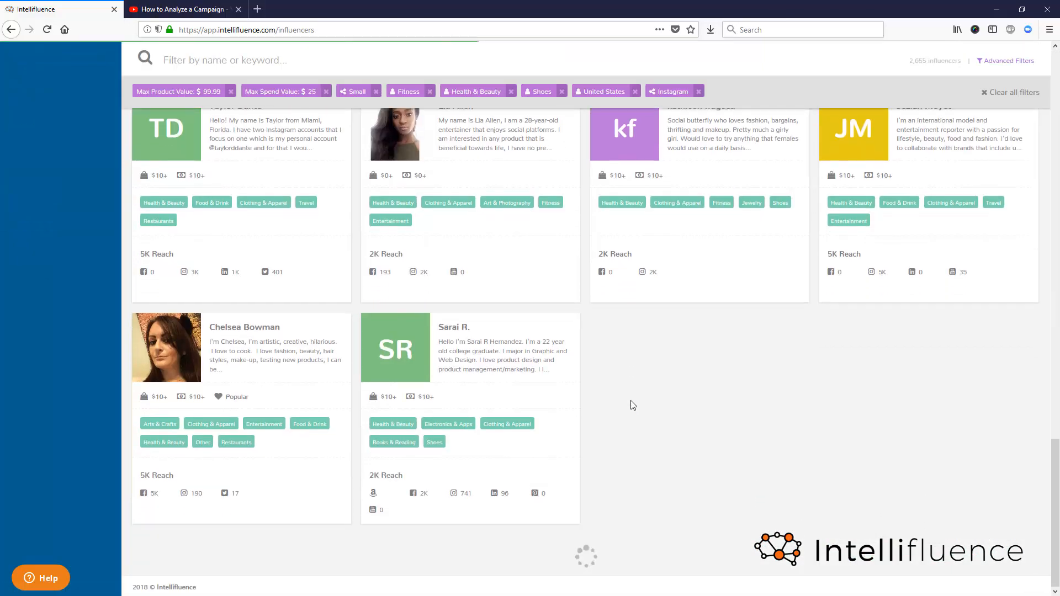
- Browse further through the influencer cards that match the active campaign filters
{"action": "scroll", "coordinate": [629, 425], "scroll_direction": "down", "scroll_amount": 2}
{"action": "scroll", "coordinate": [628, 429], "scroll_direction": "down", "scroll_amount": 5}
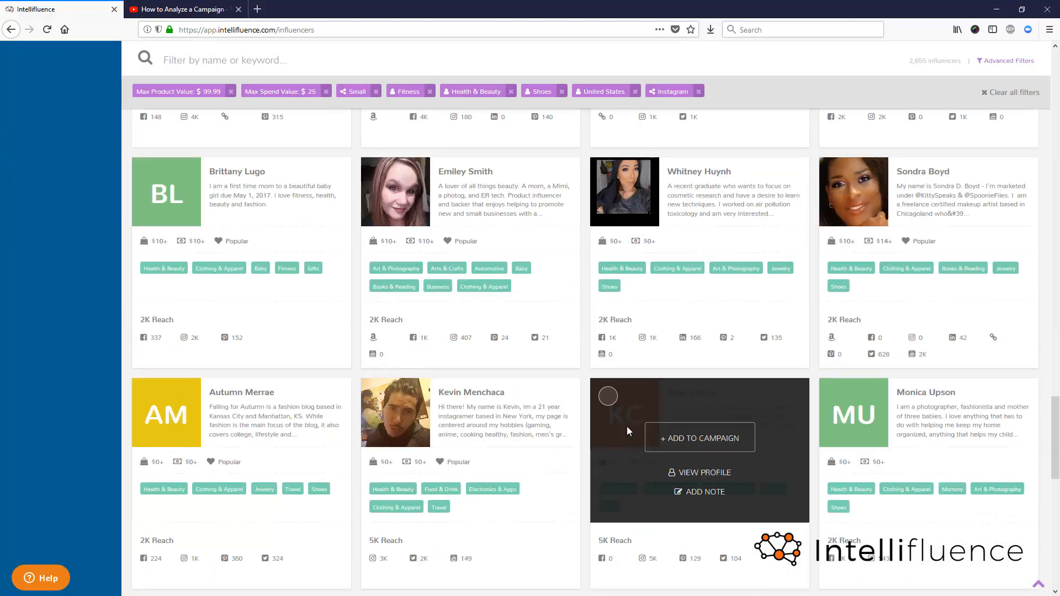
{"action": "scroll", "coordinate": [455, 426], "scroll_direction": "down", "scroll_amount": 10}
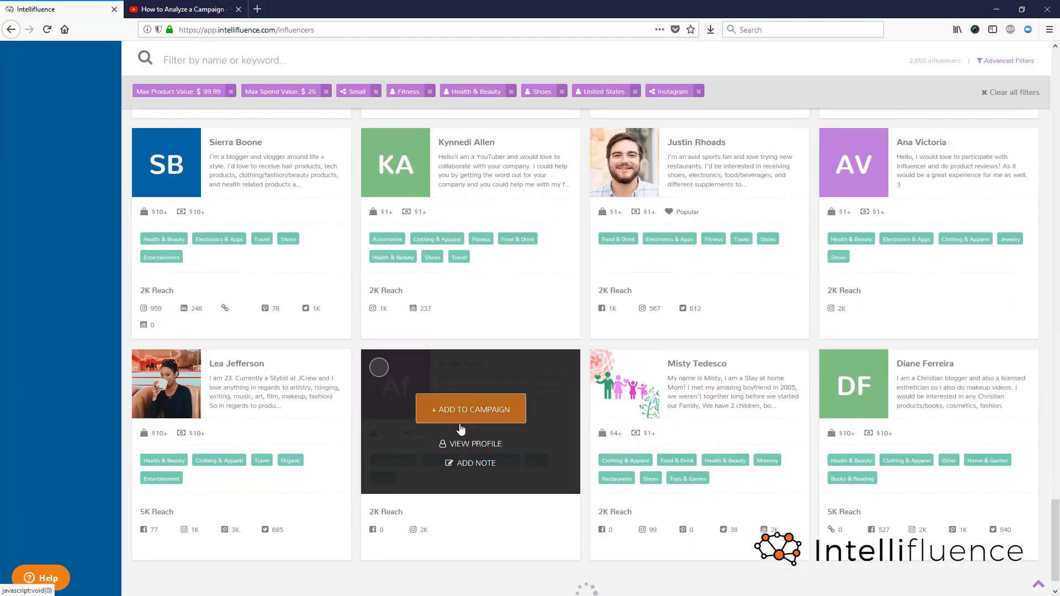
{"action": "scroll", "coordinate": [461, 429], "scroll_direction": "down", "scroll_amount": 1}
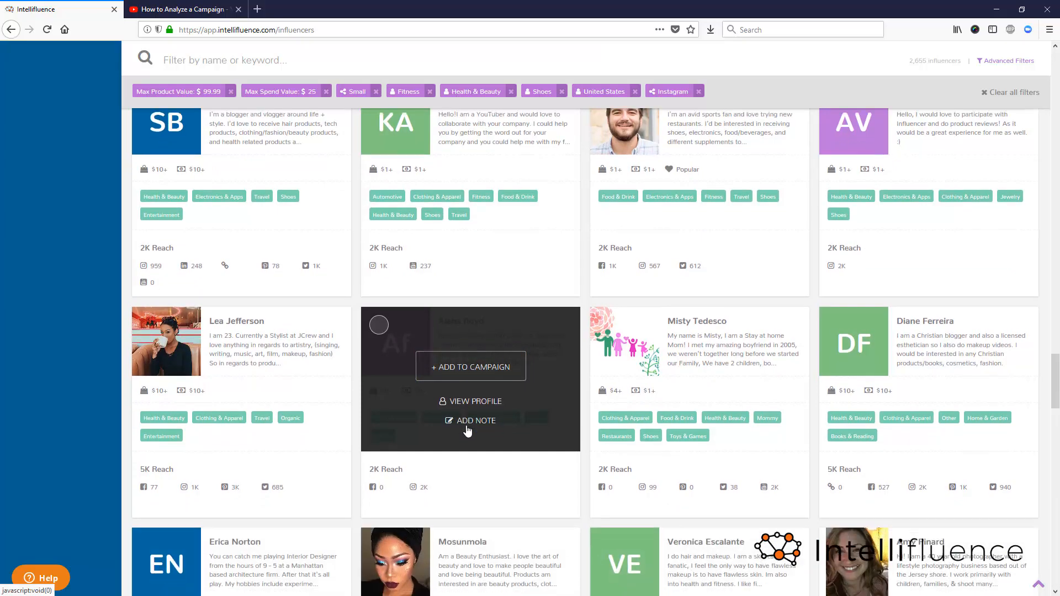
{"action": "scroll", "coordinate": [470, 429], "scroll_direction": "down", "scroll_amount": 6}
{"action": "scroll", "coordinate": [489, 426], "scroll_direction": "down", "scroll_amount": 10}
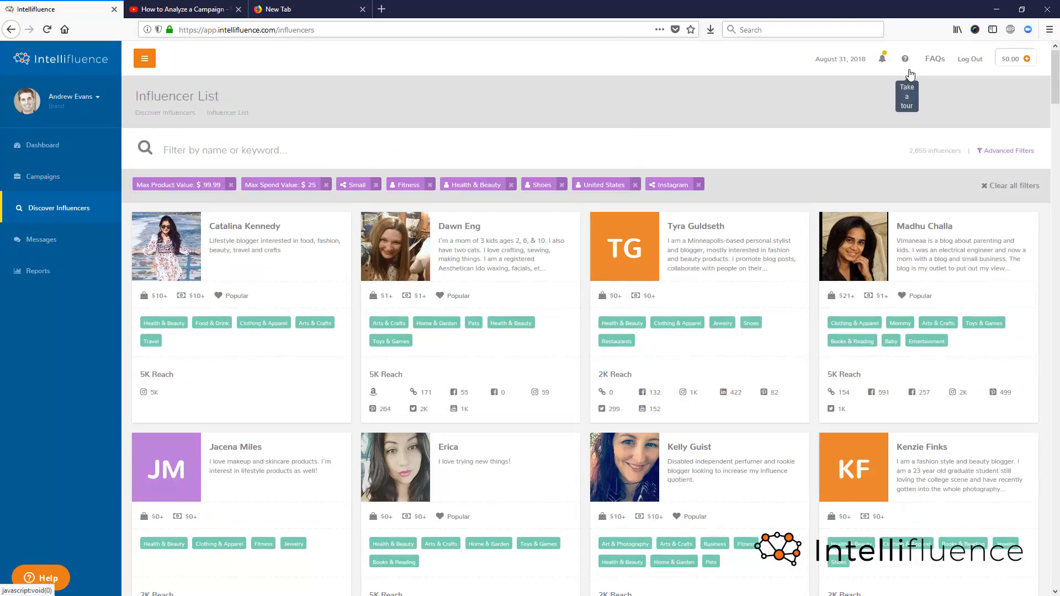
- Start the guided tour of the influencer list and skip it at its first tip
{"action": "left_click", "coordinate": [904, 61]}
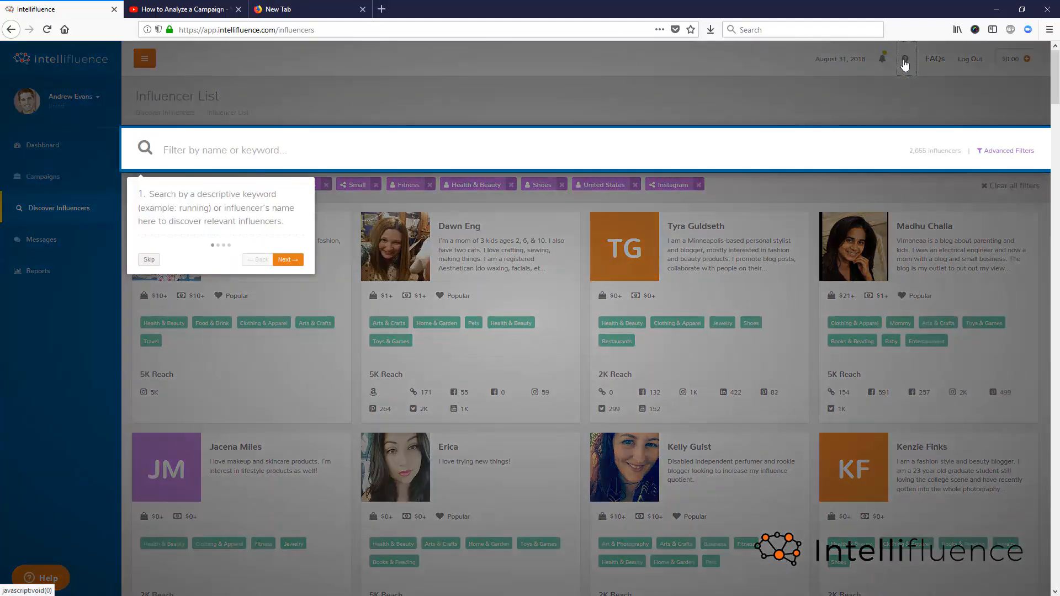
{"action": "left_click", "coordinate": [149, 260]}
- Open the FAQs help center and look through the article topics in its Brands category
{"action": "left_click", "coordinate": [935, 59]}
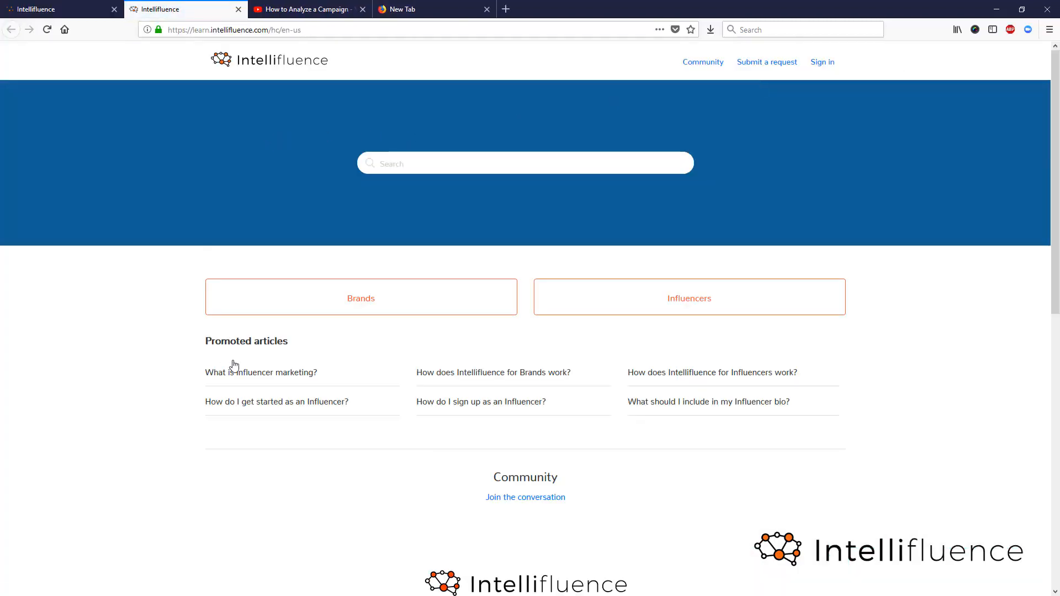
{"action": "left_click", "coordinate": [367, 303]}
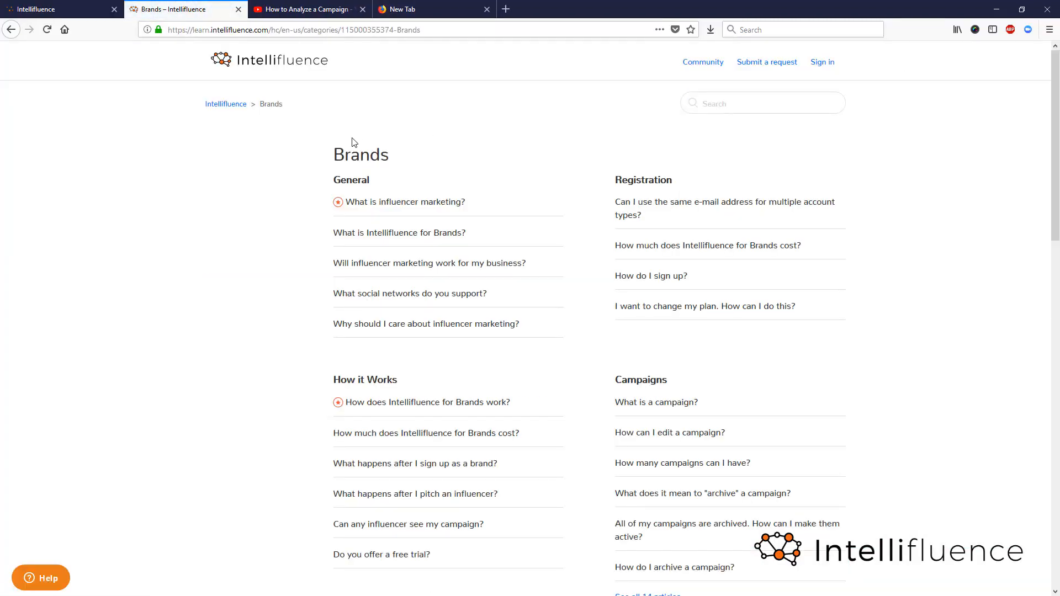
{"action": "scroll", "coordinate": [390, 300], "scroll_direction": "down", "scroll_amount": 5}
{"action": "scroll", "coordinate": [386, 303], "scroll_direction": "down", "scroll_amount": 10}
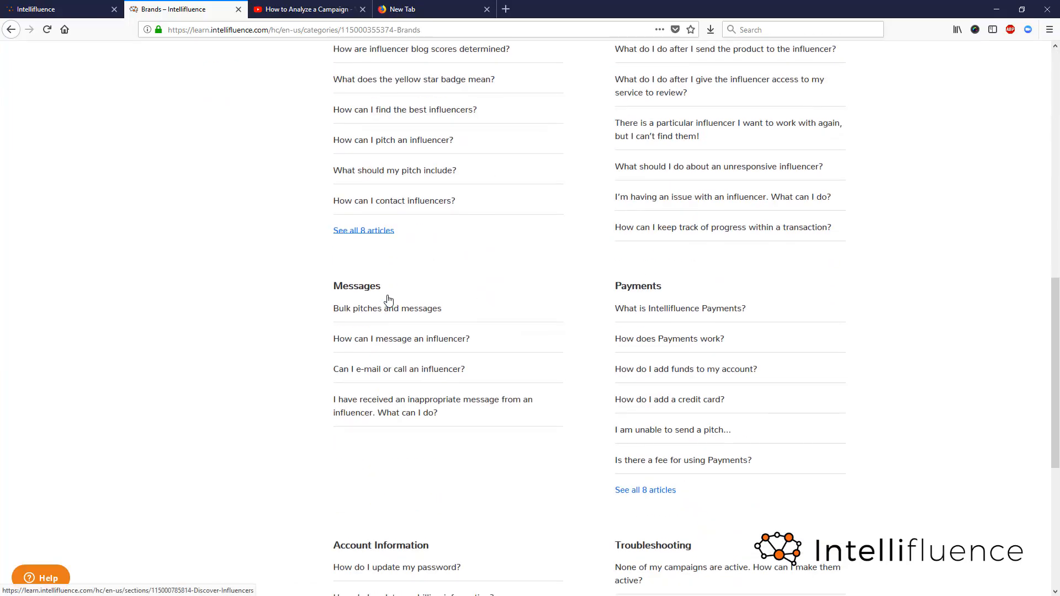
{"action": "scroll", "coordinate": [403, 307], "scroll_direction": "up", "scroll_amount": 15}
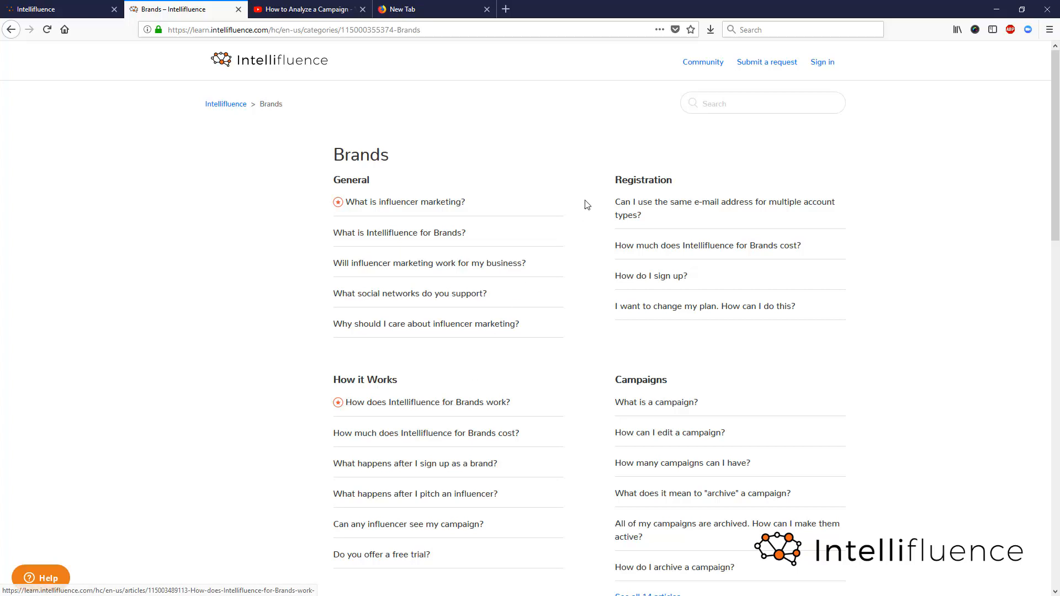
- View the help center's form for submitting a support request, then return to the influencer list
{"action": "left_click", "coordinate": [776, 64]}
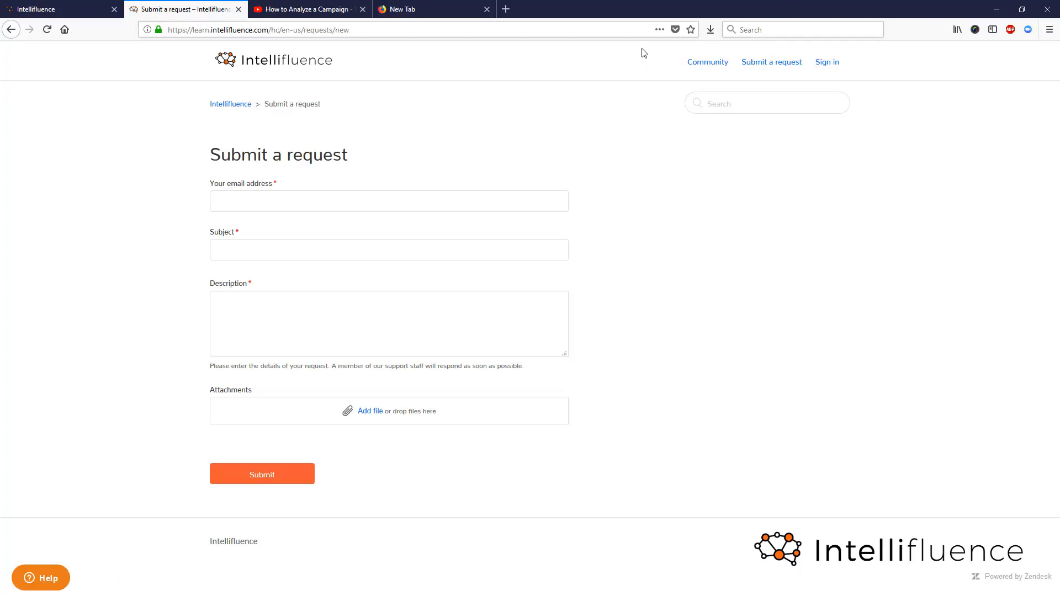
{"action": "left_click", "coordinate": [61, 9]}
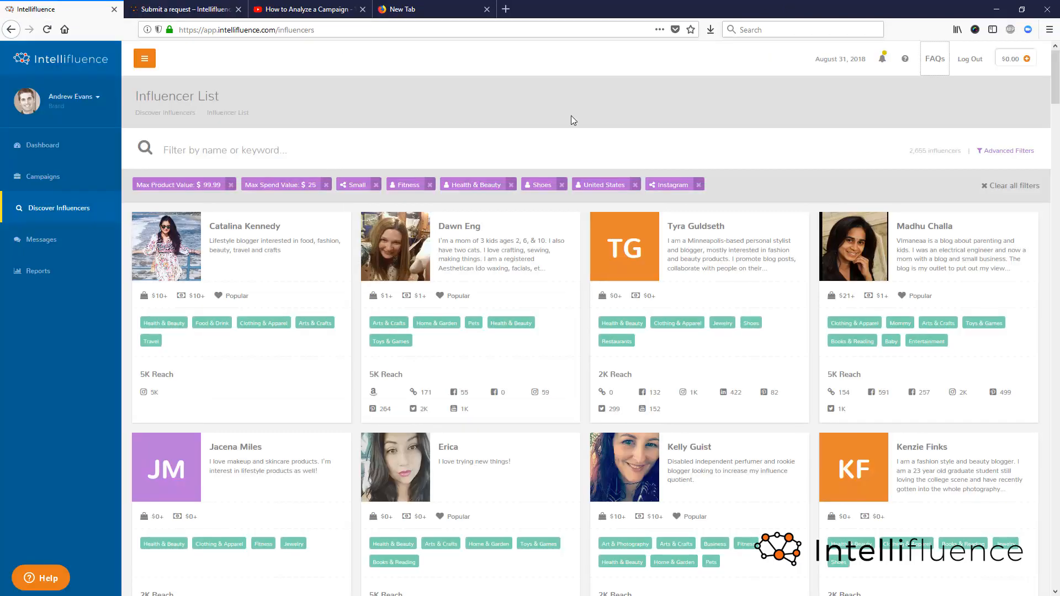